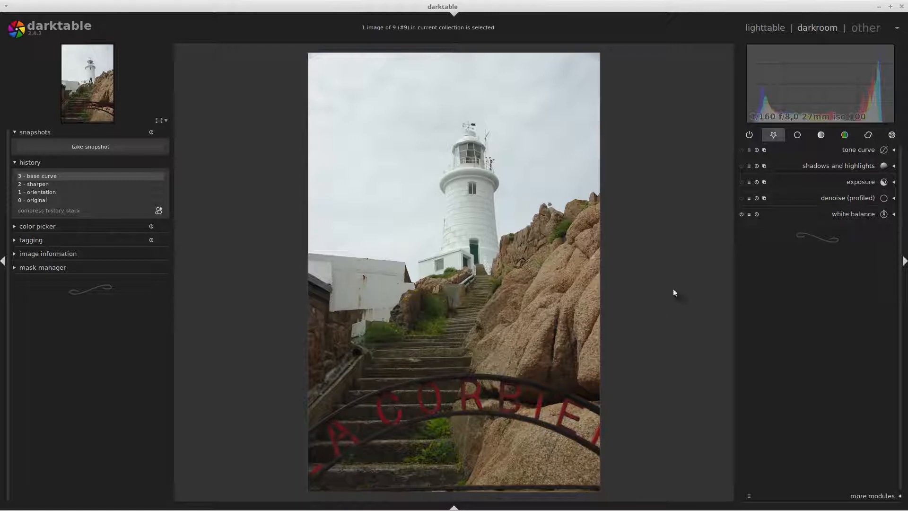
Open the exposure module and use the histogram to lower exposure to about -0.17 EV and set the black level to about 0.0049
left_click(851, 181)
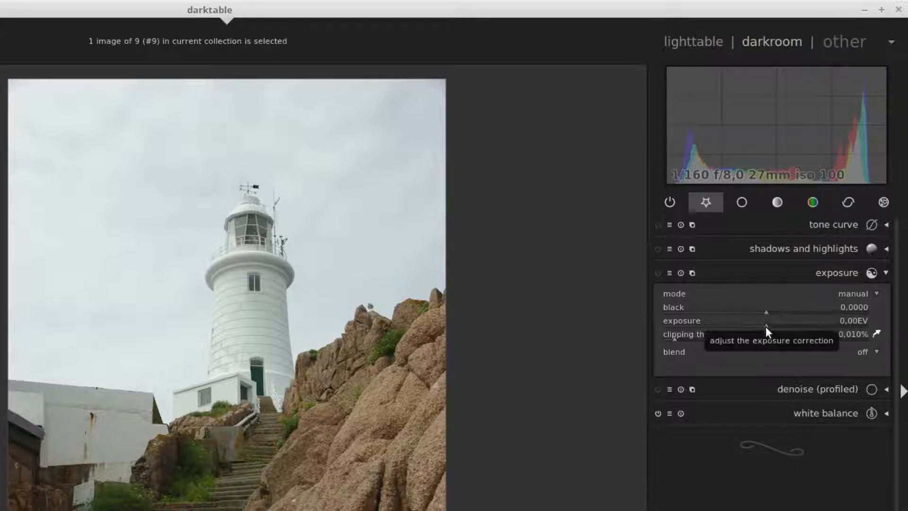
mouse_move(765, 326)
left_mouse_down()
mouse_move(813, 326)
mouse_move(709, 324)
mouse_move(765, 329)
left_mouse_up()
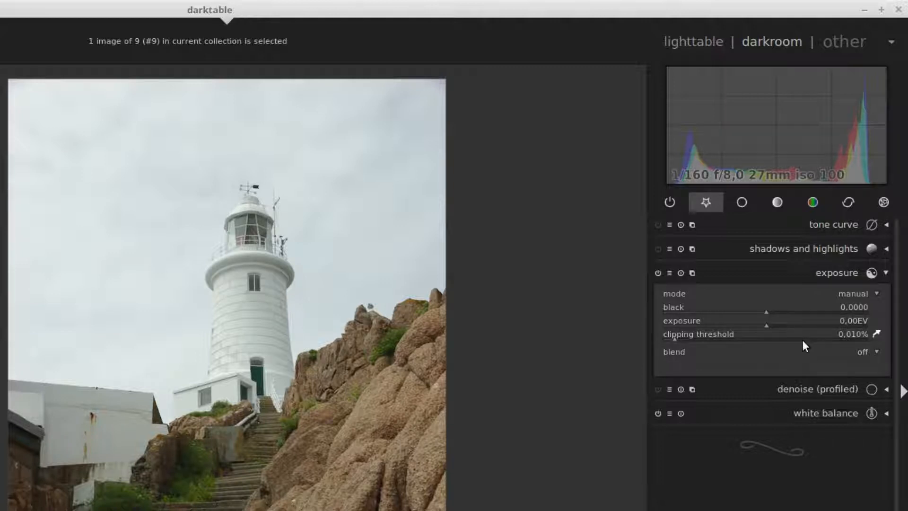
mouse_move(786, 159)
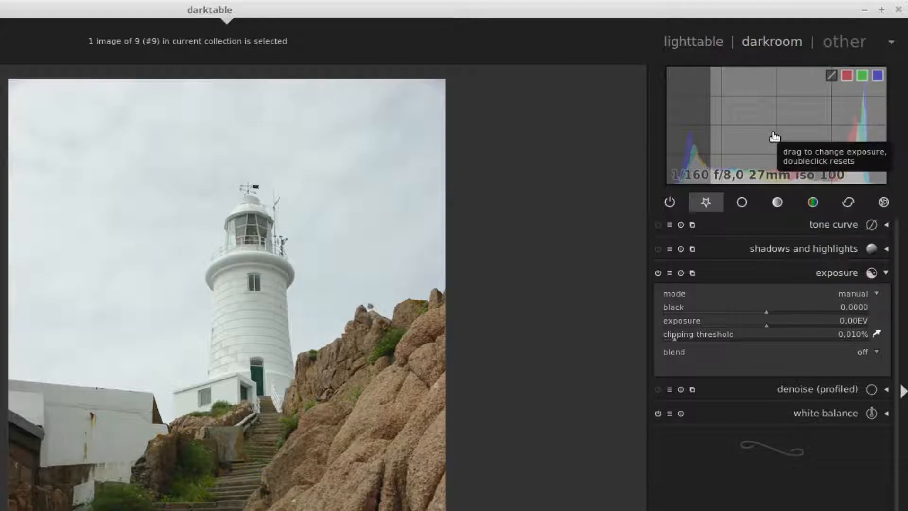
mouse_move(781, 133)
left_mouse_down()
mouse_move(853, 137)
mouse_move(768, 136)
left_mouse_up()
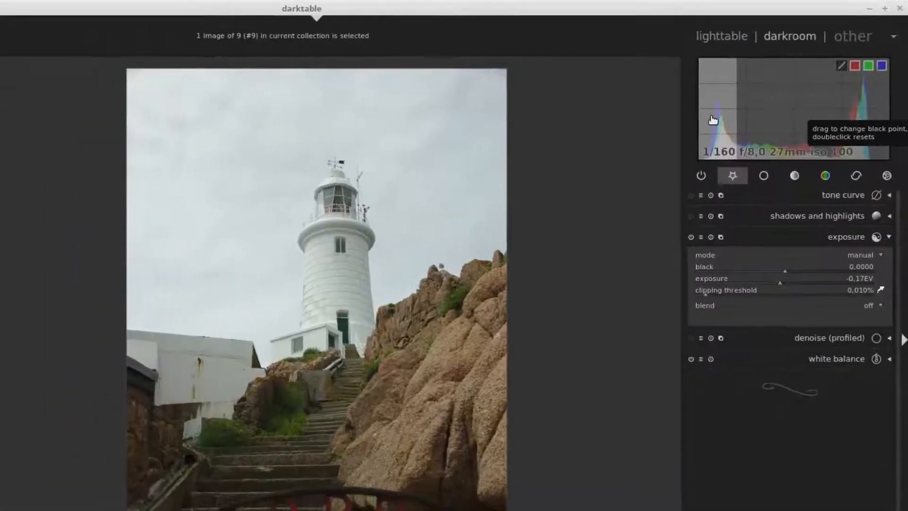
left_click_drag(684, 134, 687, 134)
mouse_move(762, 92)
left_mouse_down()
mouse_move(771, 92)
mouse_move(749, 97)
left_mouse_up()
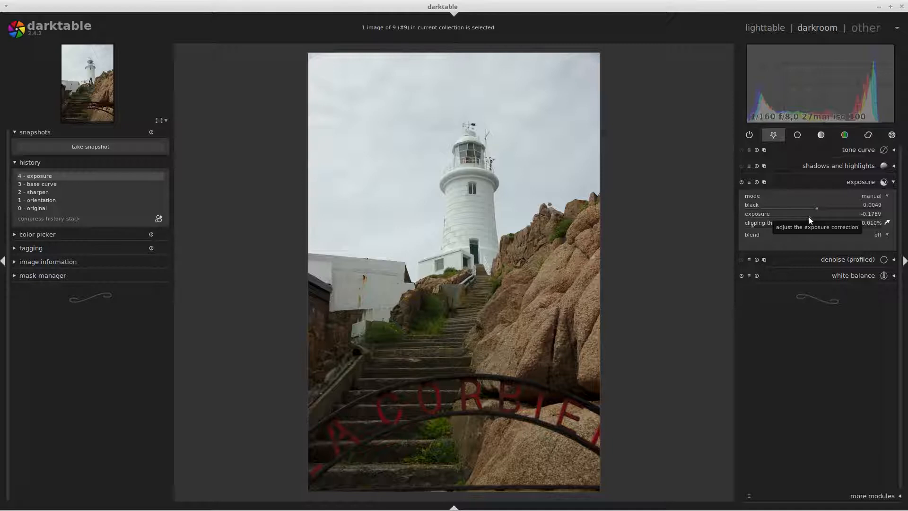
Vary the exposure correction, raising it to about 0.12 EV and using the fine-adjustment popup to lower it to about -0.90 EV
left_click_drag(810, 216, 813, 216)
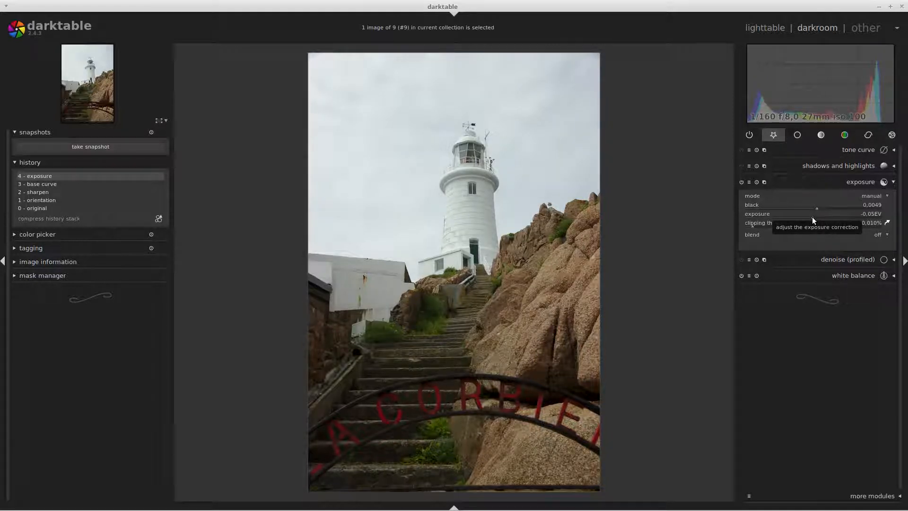
mouse_move(812, 217)
left_mouse_down()
mouse_move(796, 217)
mouse_move(815, 211)
left_mouse_up()
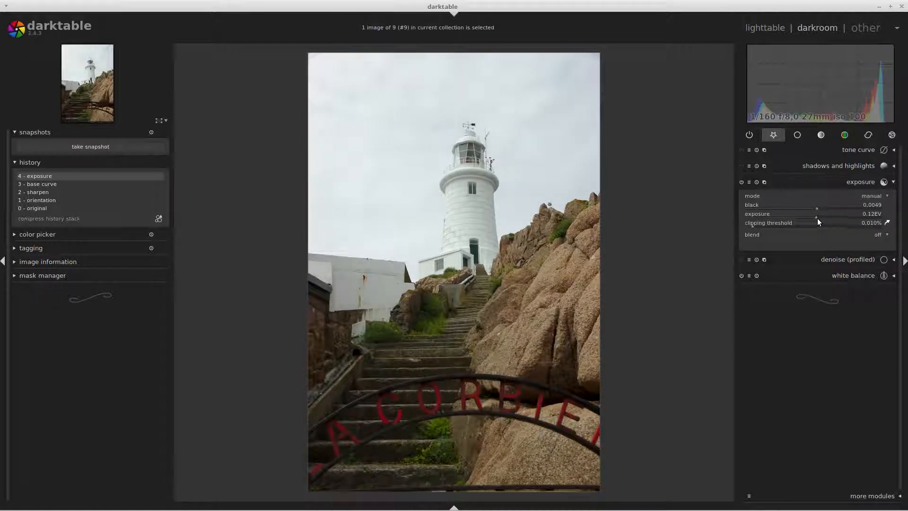
right_click(816, 217)
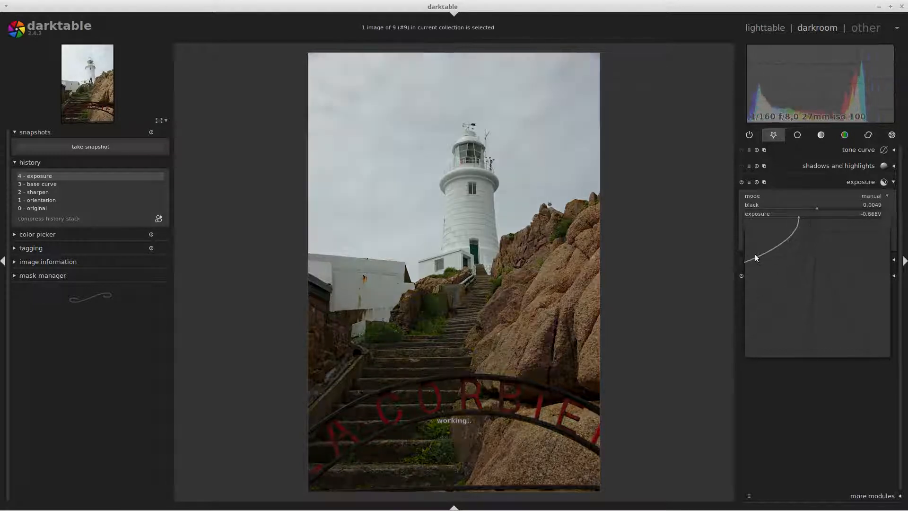
left_click(754, 254)
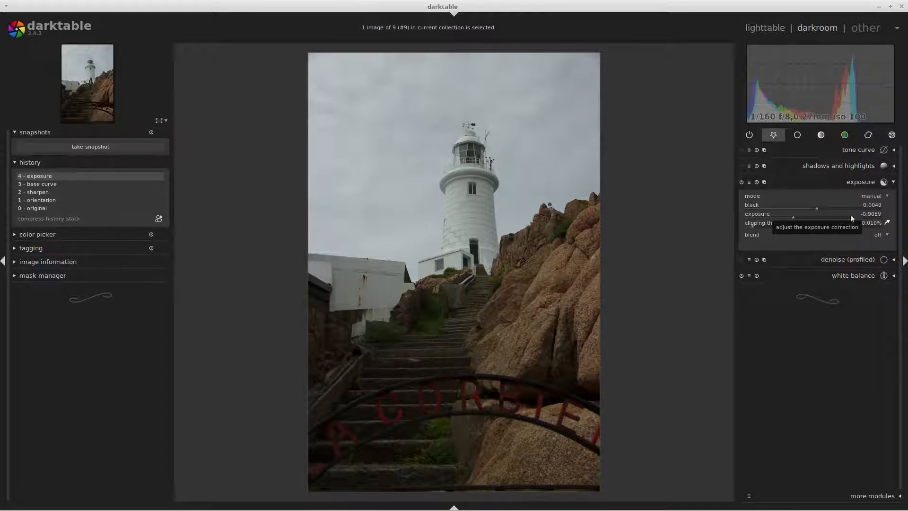
Set the exposure correction to exactly 0 EV
right_click(793, 219)
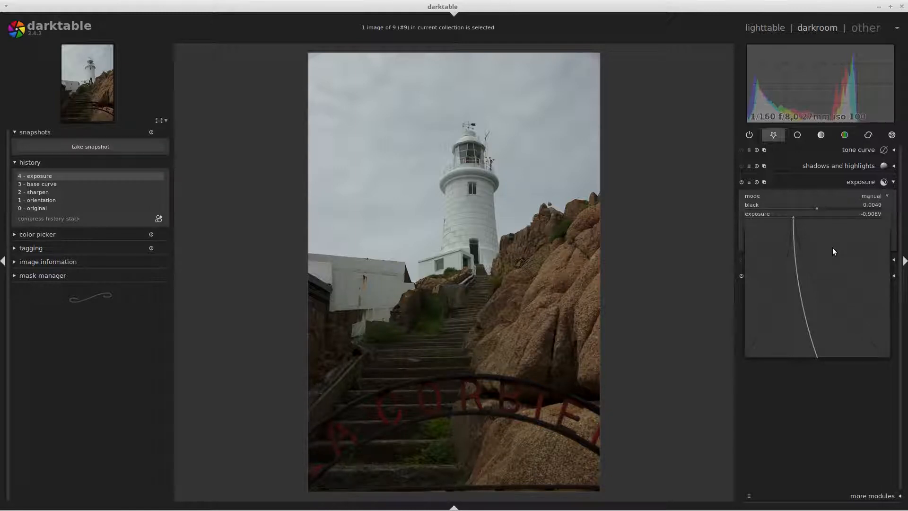
type("0")
key("Return")
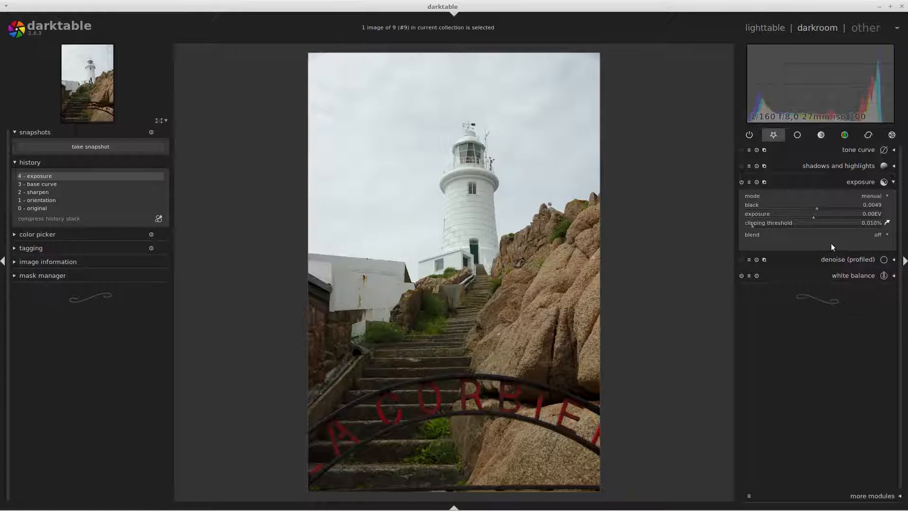
Try an exposure of about 0.70 EV and reset the exposure and black sliders to their defaults
left_click_drag(813, 216, 831, 219)
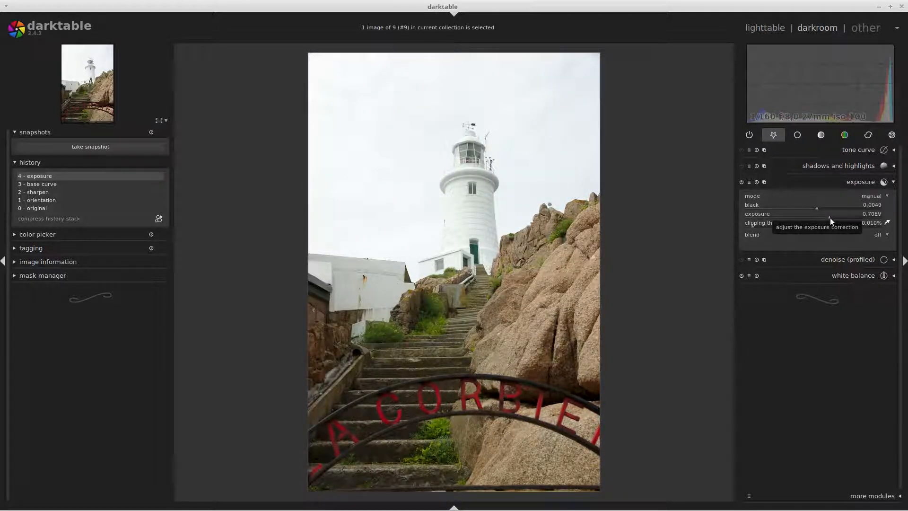
double_click(830, 217)
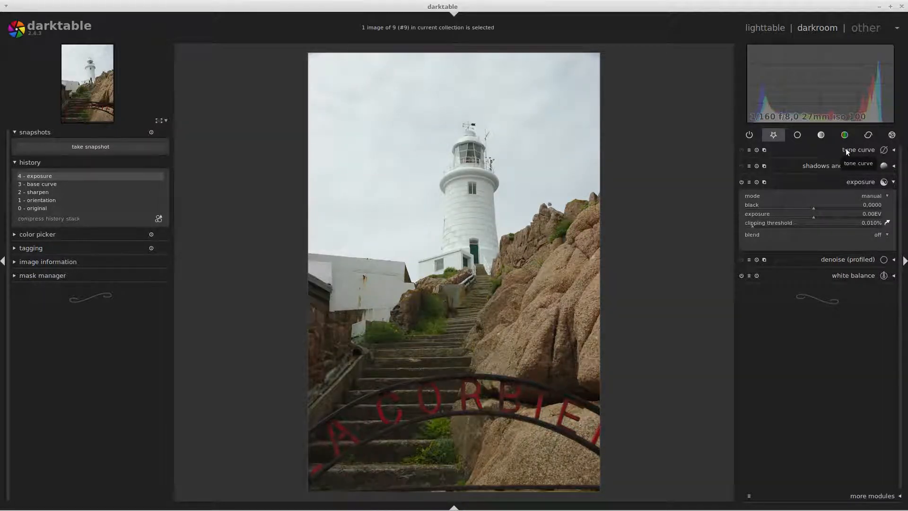
Pull the middle of the lightness tone curve down to darken the image, and switch the module off and on to compare
left_click(845, 149)
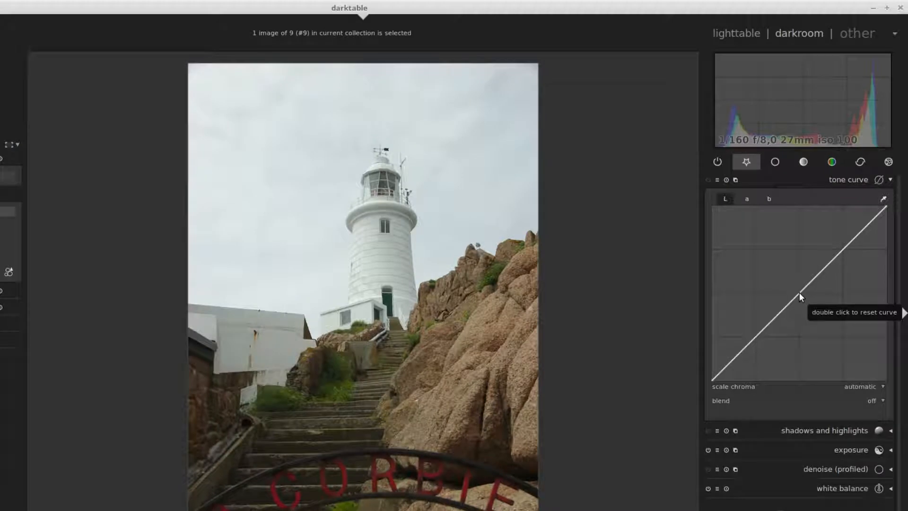
left_click_drag(799, 293, 818, 305)
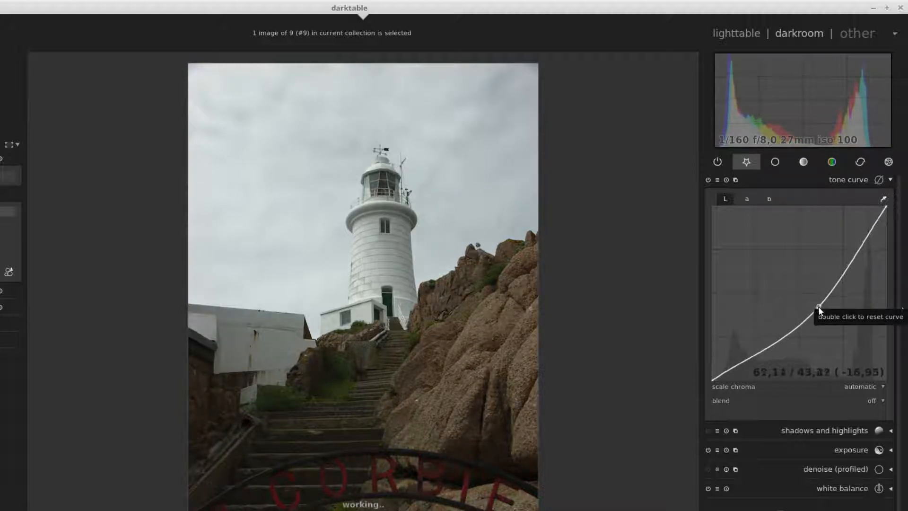
left_click(708, 179)
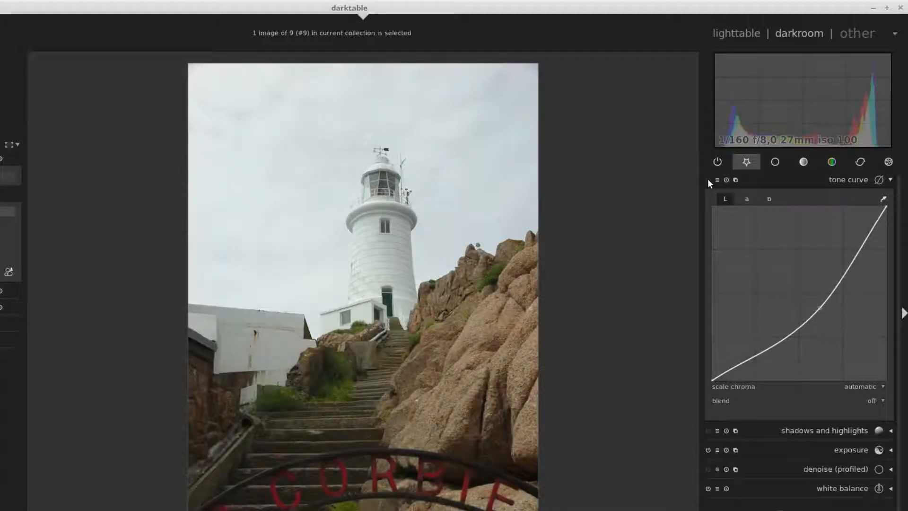
left_click(708, 180)
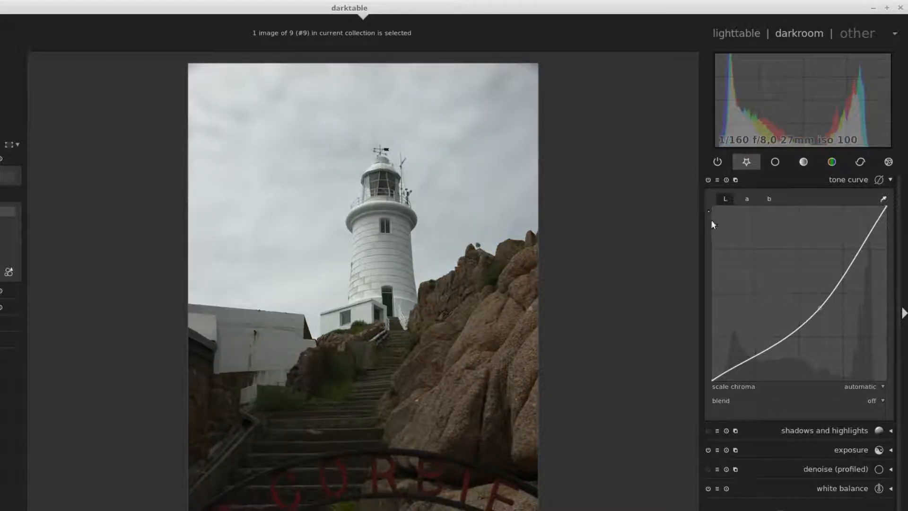
Store the current tone curve as a new preset named "Test preset"
left_click(717, 183)
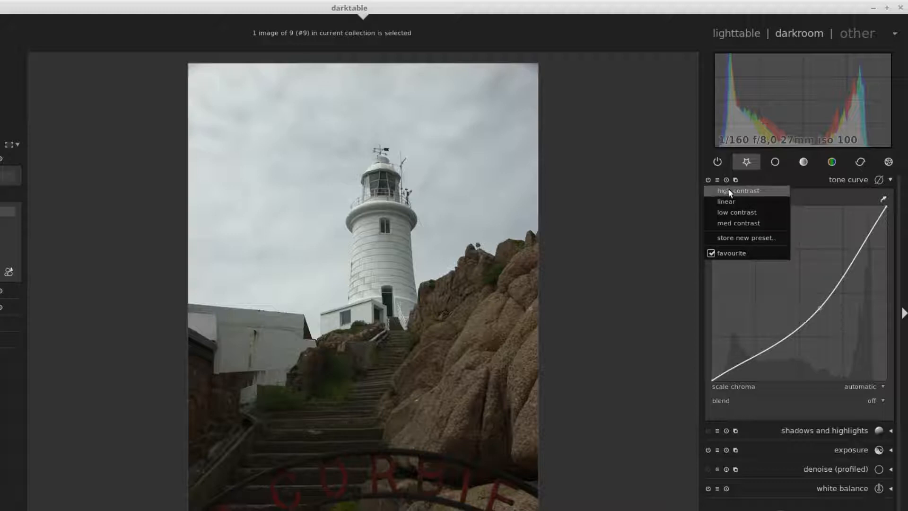
left_click(745, 238)
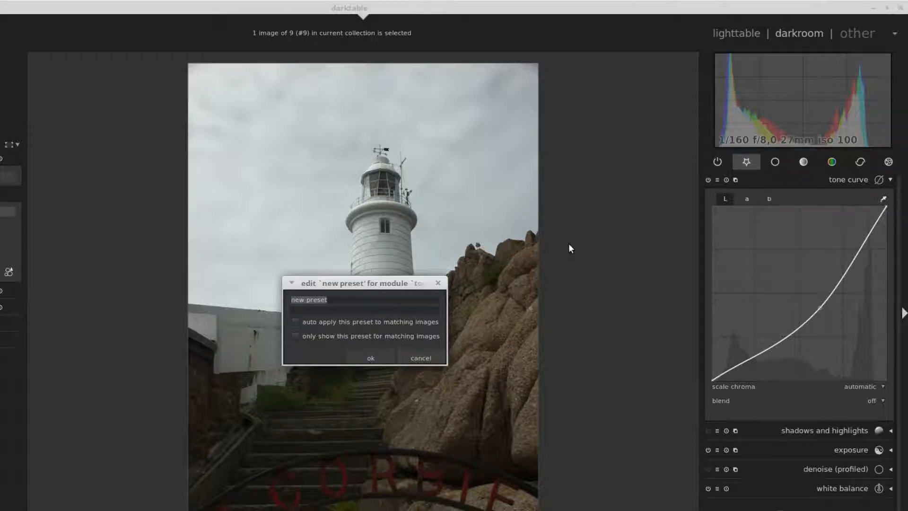
type("Test preset")
left_click(373, 357)
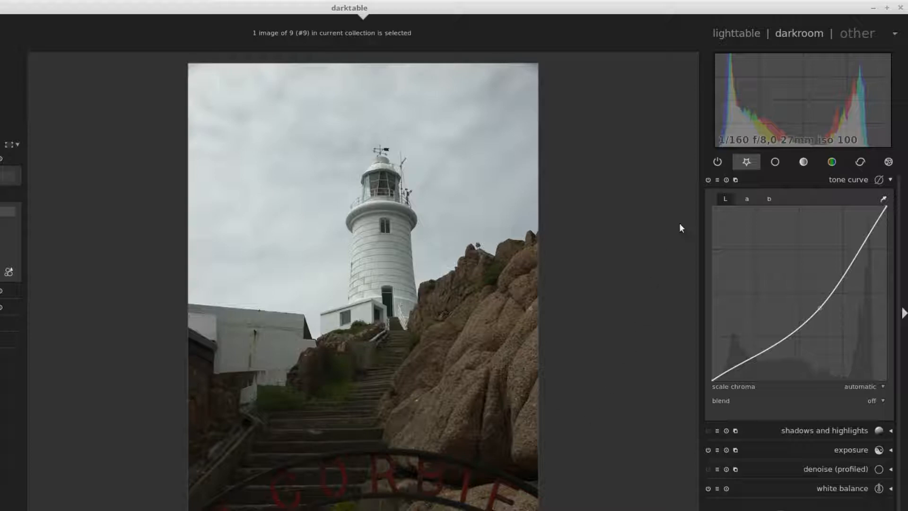
Try the tone curve presets high contrast, linear, low contrast and med contrast in turn, and reapply Test preset
left_click(717, 181)
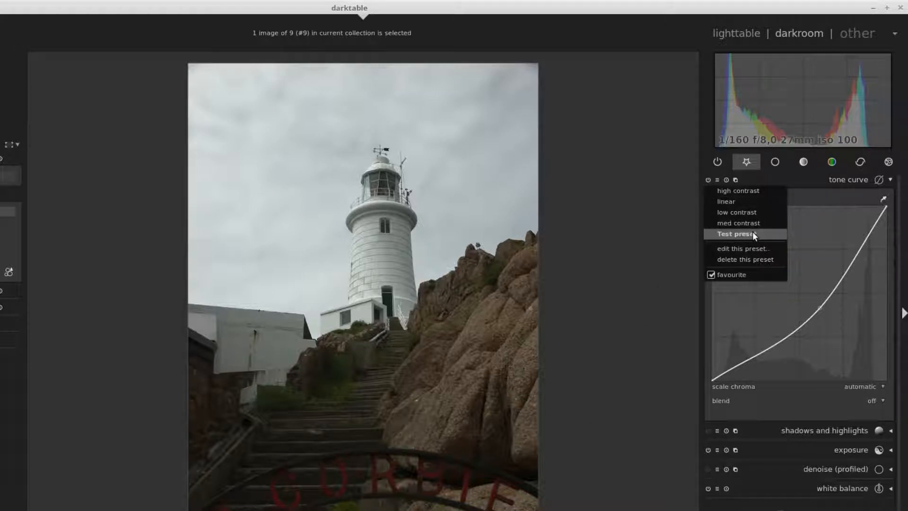
left_click(746, 190)
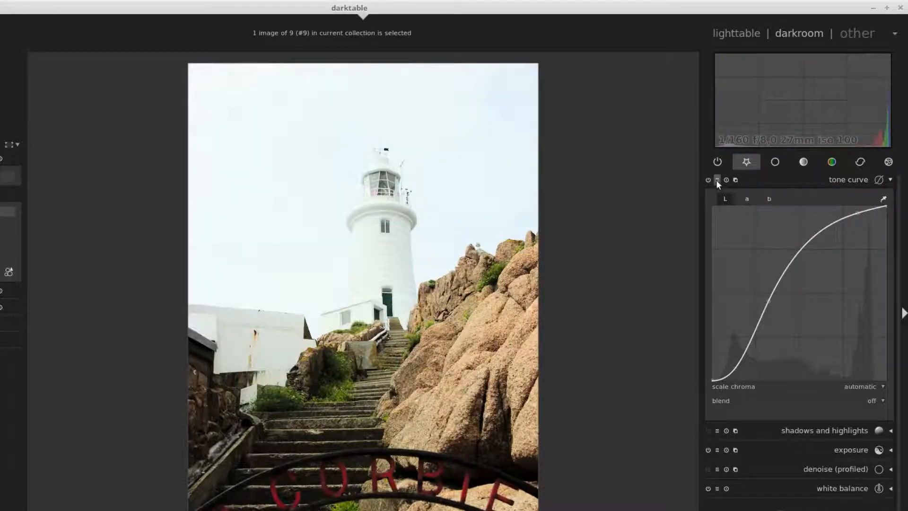
left_click(717, 181)
left_click(728, 199)
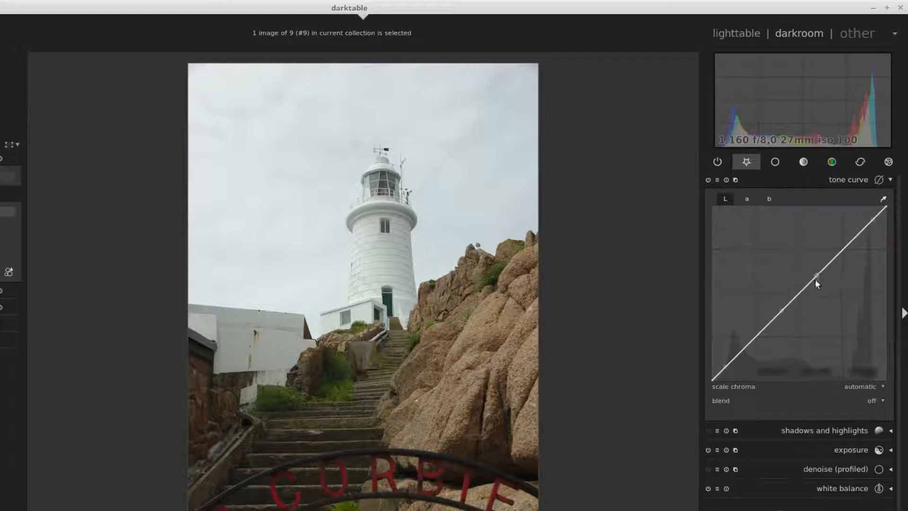
left_click(717, 180)
left_click(735, 211)
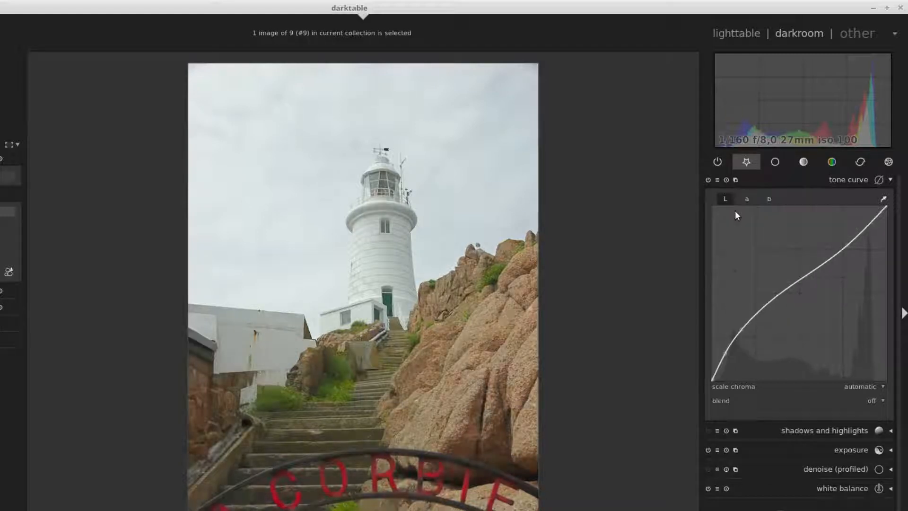
left_click(718, 180)
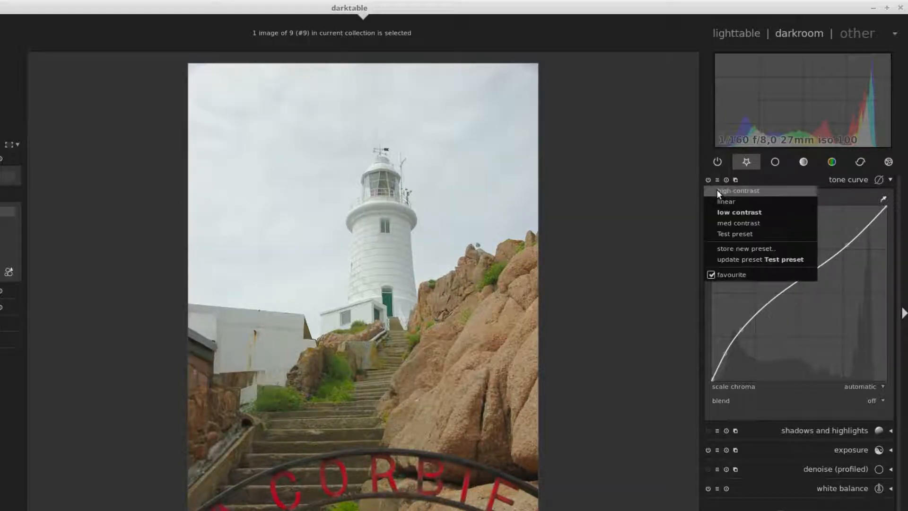
left_click(733, 223)
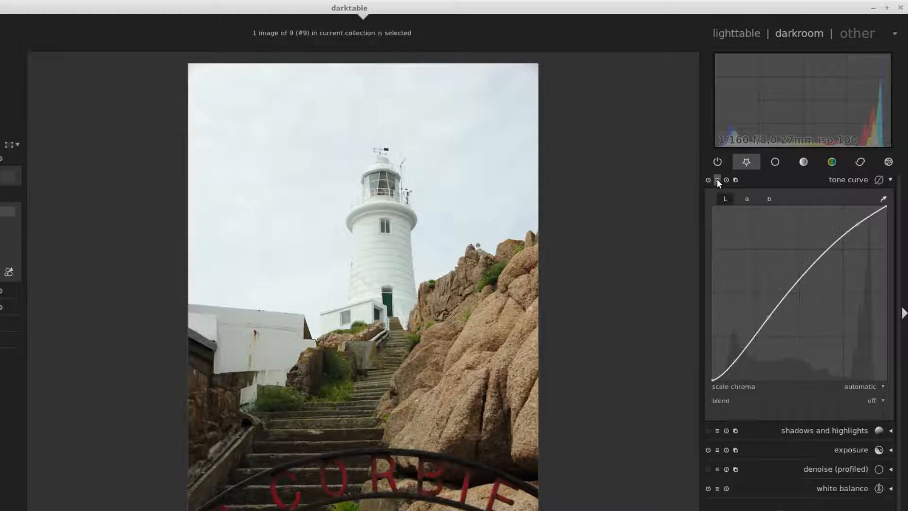
left_click(716, 179)
left_click(739, 234)
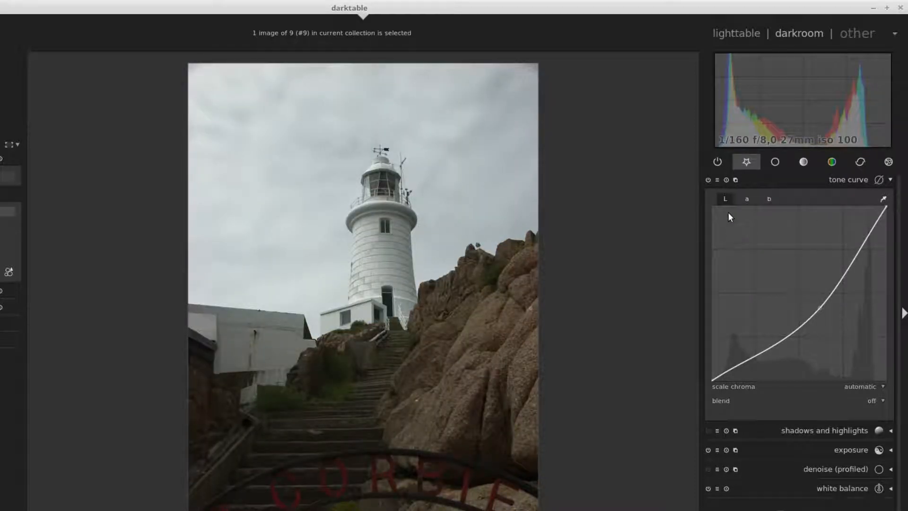
Examine the edit options of Test preset and close them without saving changes
left_click(717, 180)
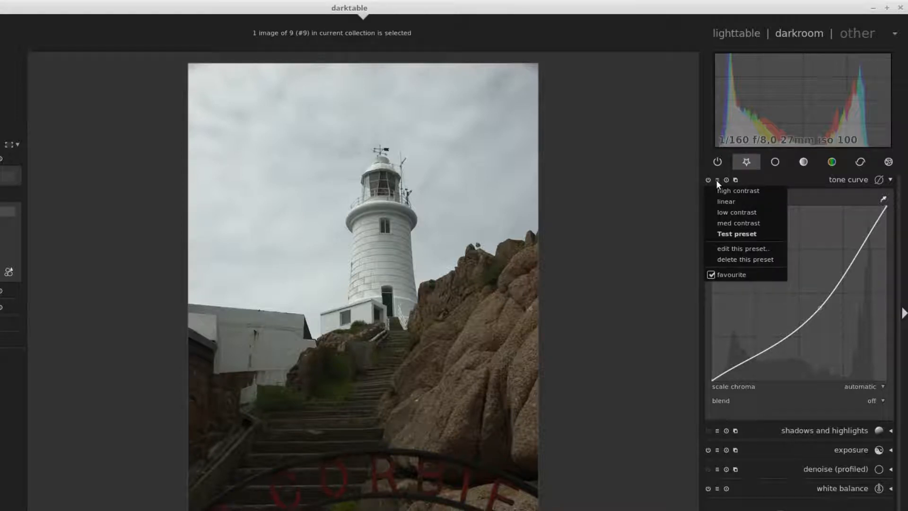
left_click(739, 249)
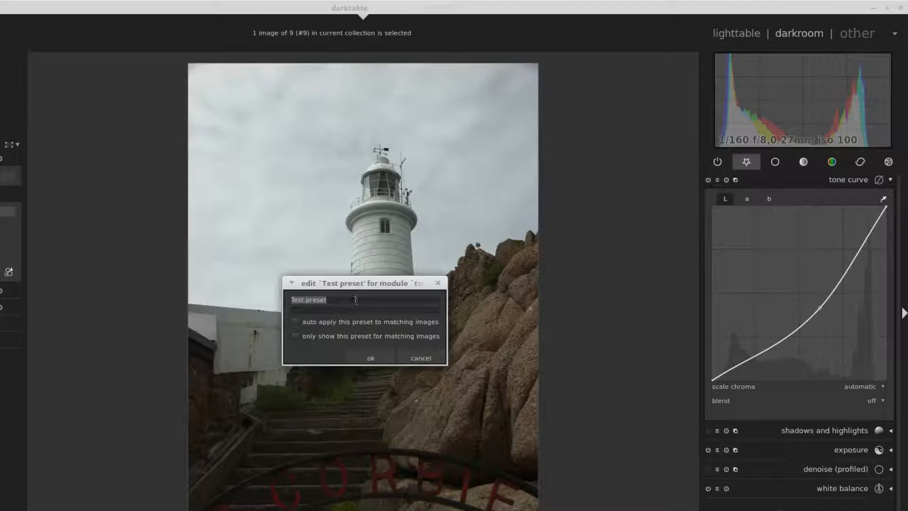
left_click(410, 357)
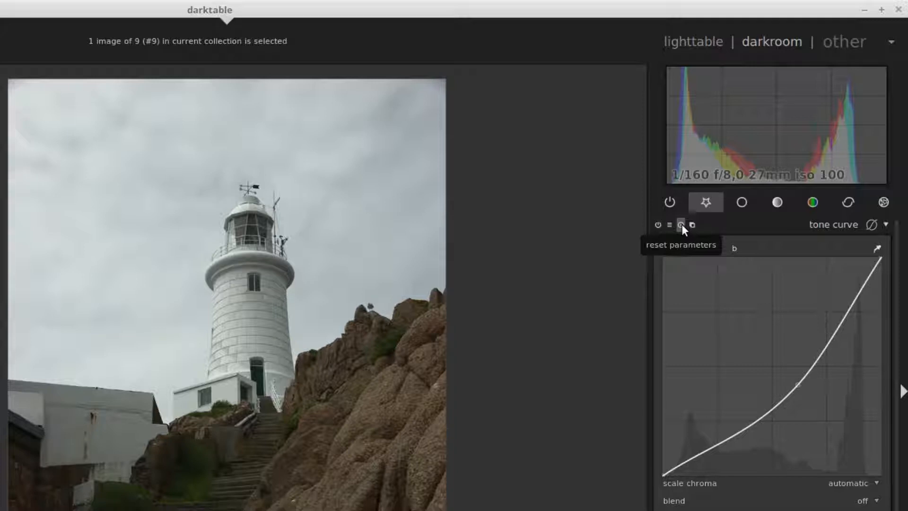
Reset the tone curve and shape an S-curve, lowering the shadows to about 29.7 / 17.9 and raising the highlights
left_click(681, 225)
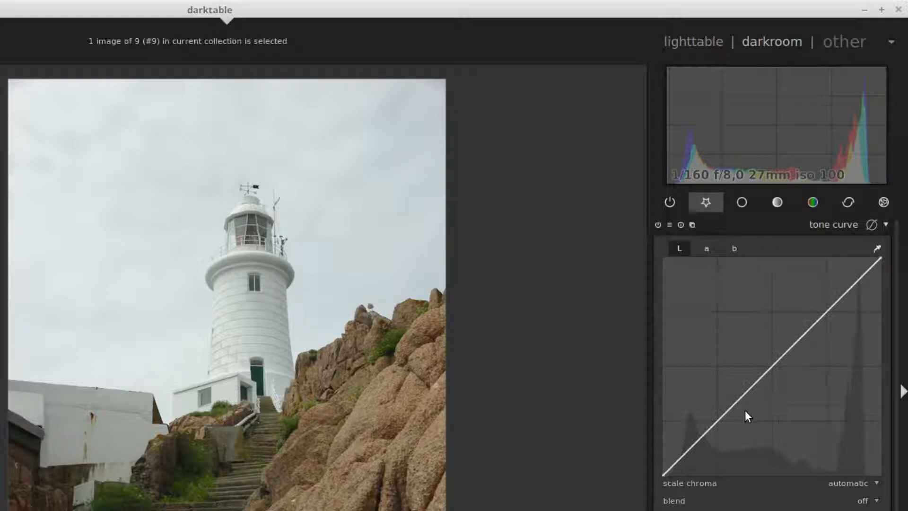
left_click_drag(719, 418, 728, 436)
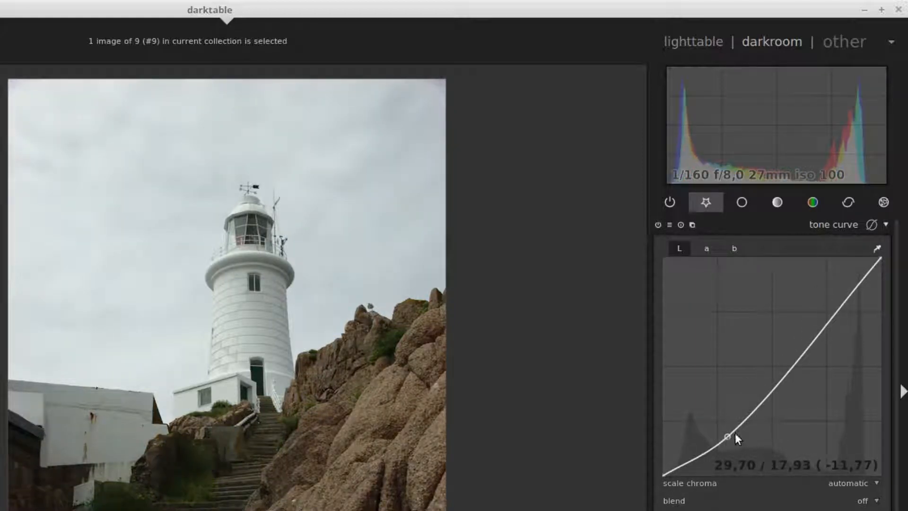
left_click_drag(814, 336, 812, 316)
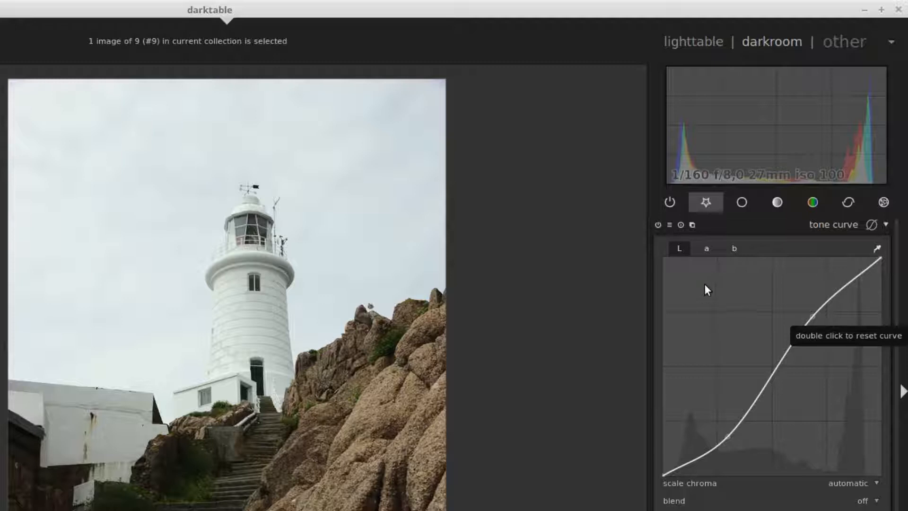
Add a new instance of the tone curve module
left_click(691, 225)
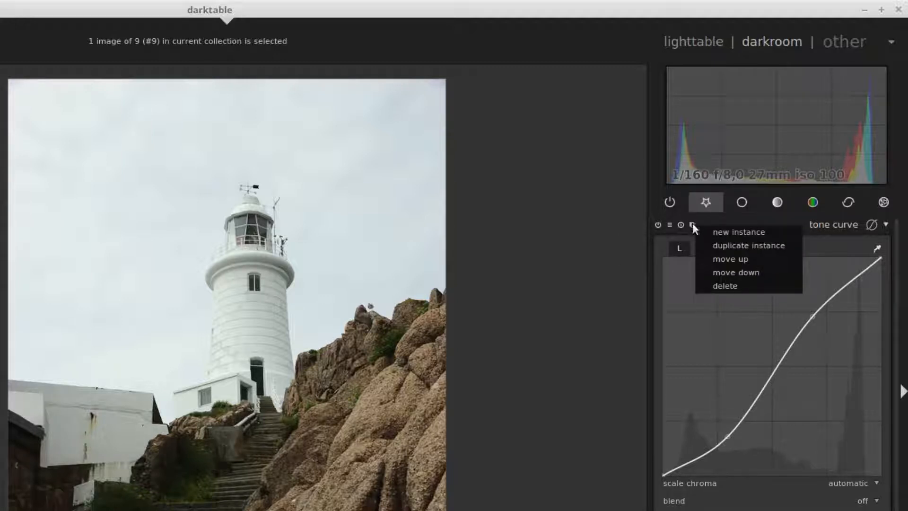
left_click(746, 231)
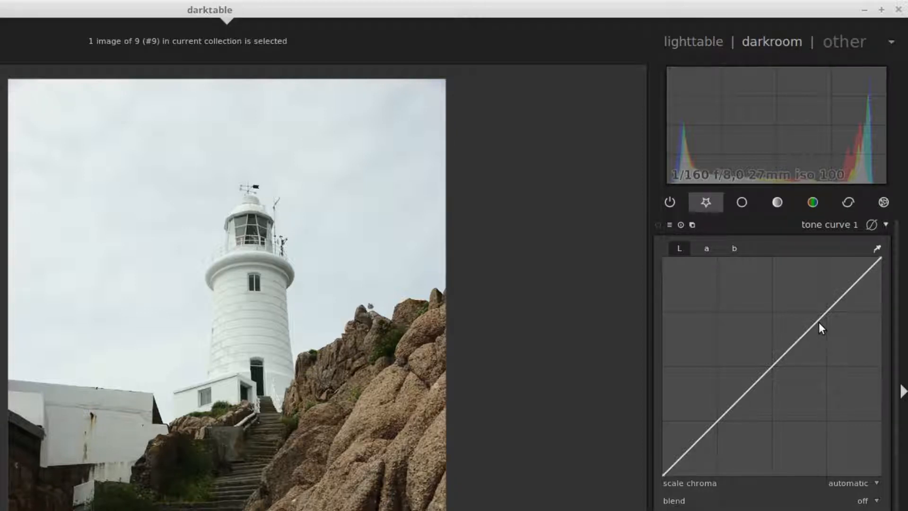
Try an inverse S-curve in tone curve 1, lowering the highlights and raising the shadows, and reset the curve
left_click_drag(819, 319, 819, 334)
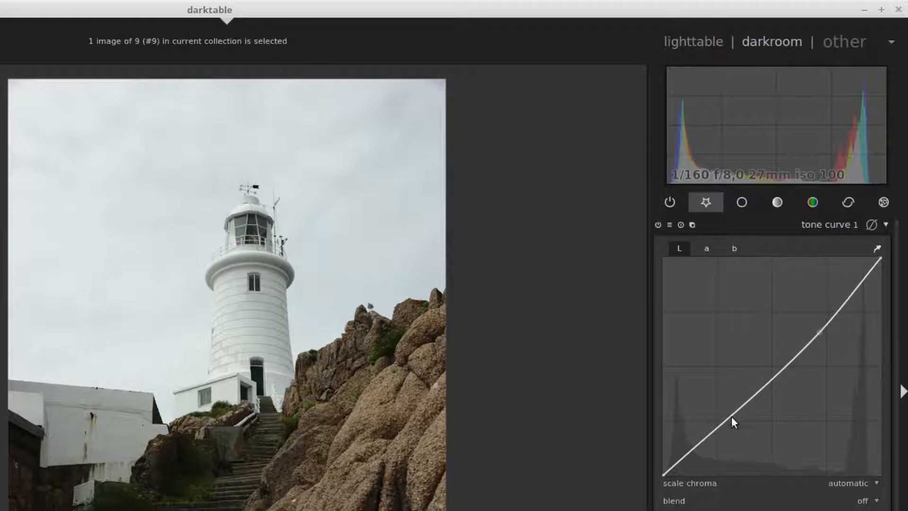
left_click_drag(721, 422, 716, 413)
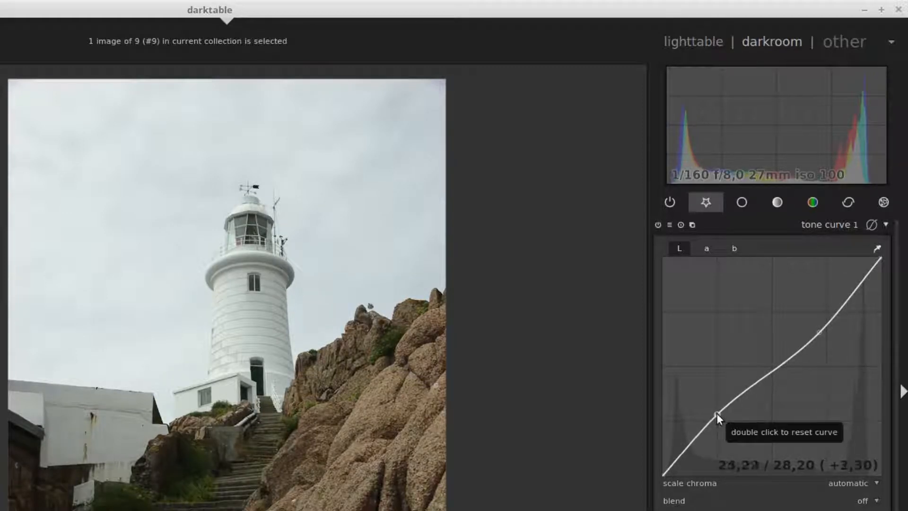
left_click_drag(819, 333, 824, 337)
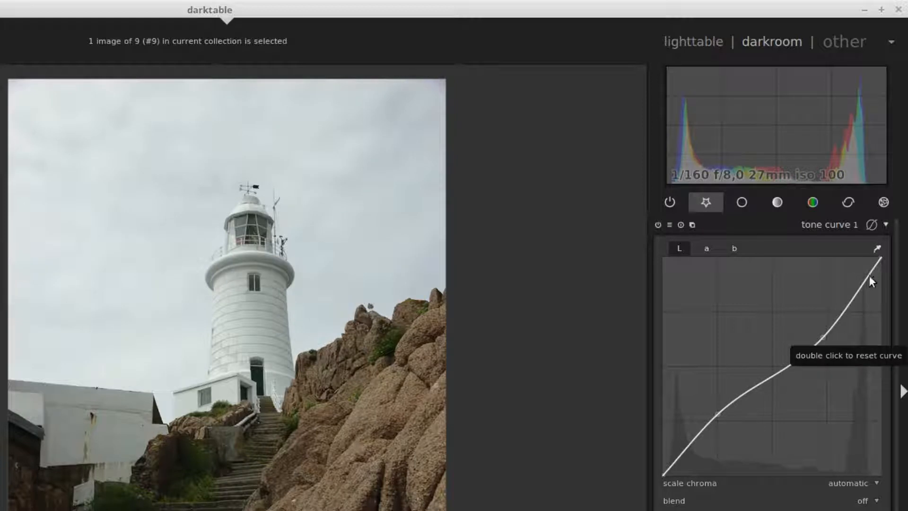
left_click_drag(881, 268, 882, 228)
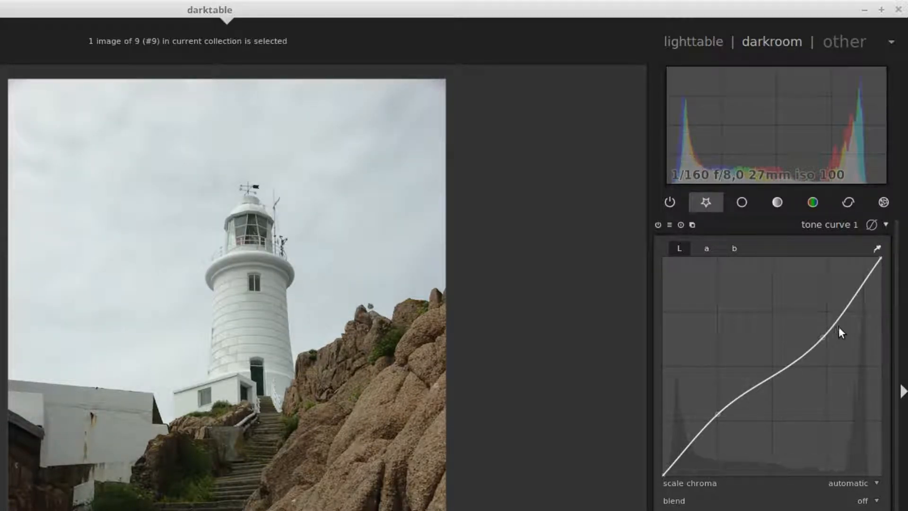
left_click(681, 225)
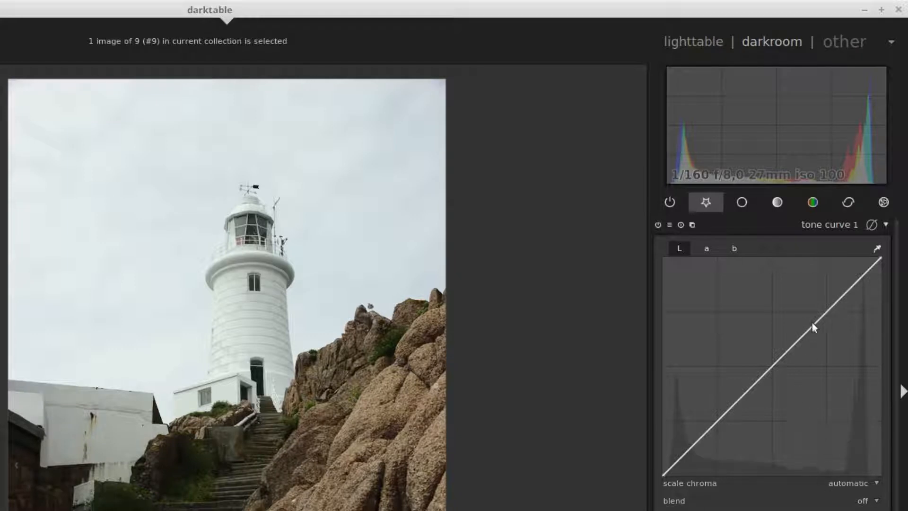
Pull the tone curve 1 curve down to darken the photo and move that instance below the original tone curve
left_click_drag(824, 315, 829, 361)
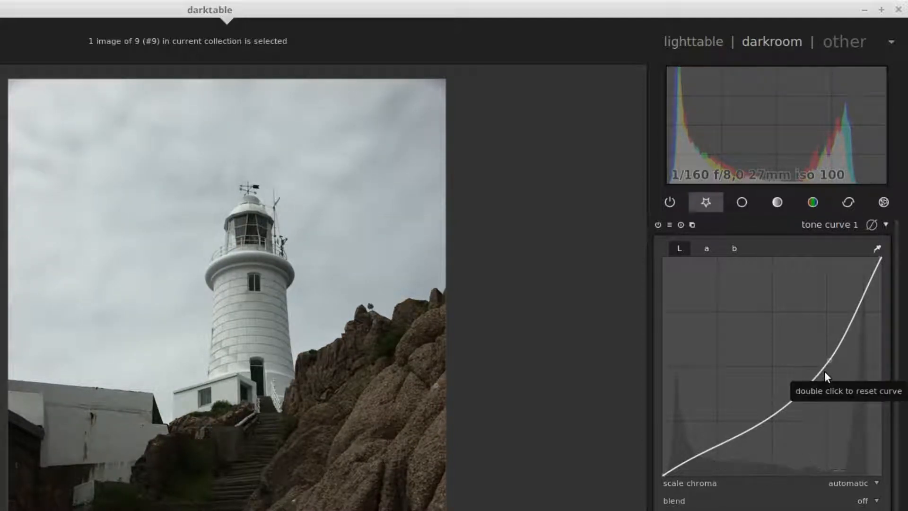
left_click_drag(830, 359, 830, 337)
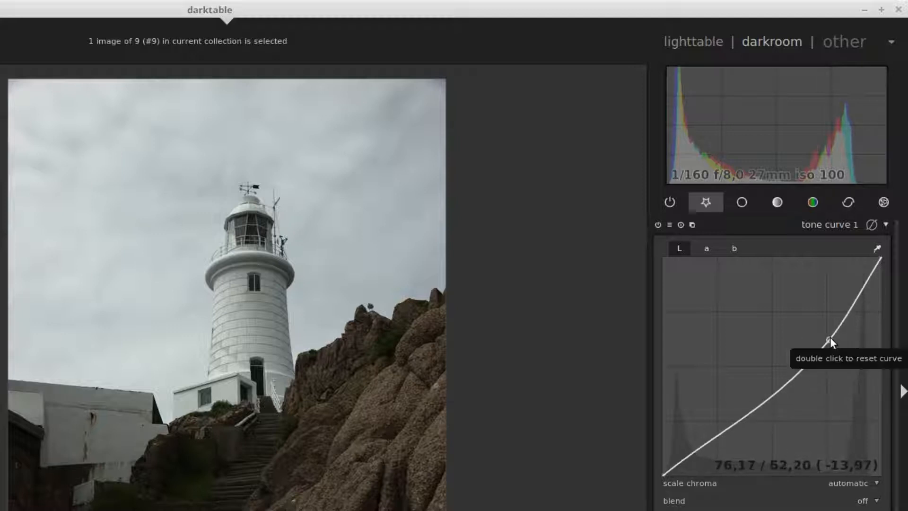
left_click(691, 225)
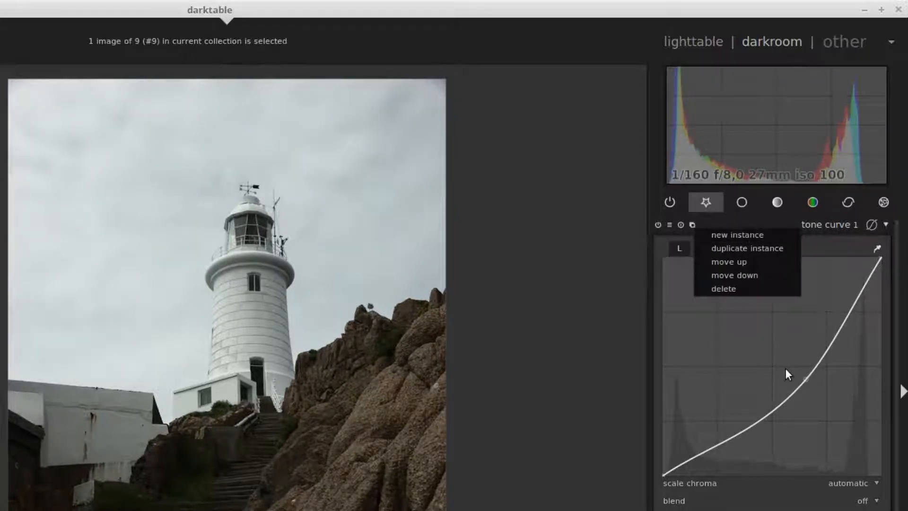
left_click(743, 275)
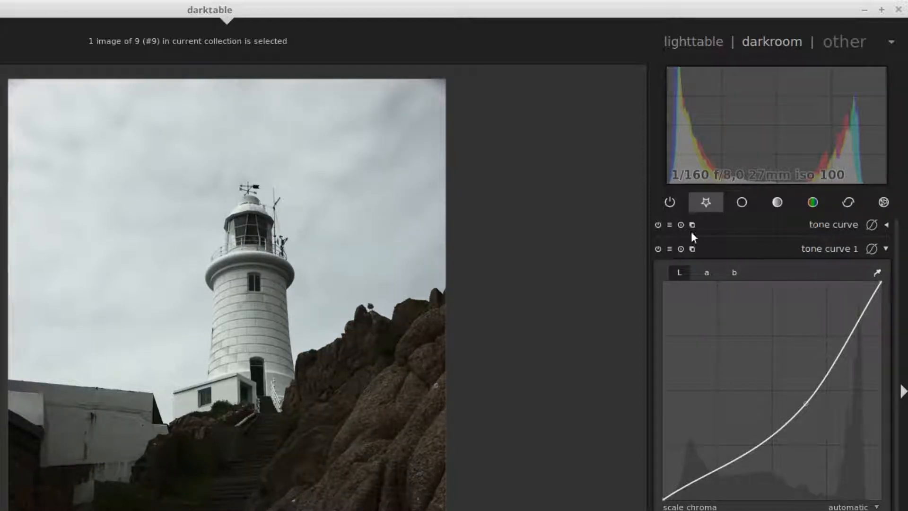
Delete the tone curve 1 instance, and reset and collapse the original tone curve module
left_click(691, 248)
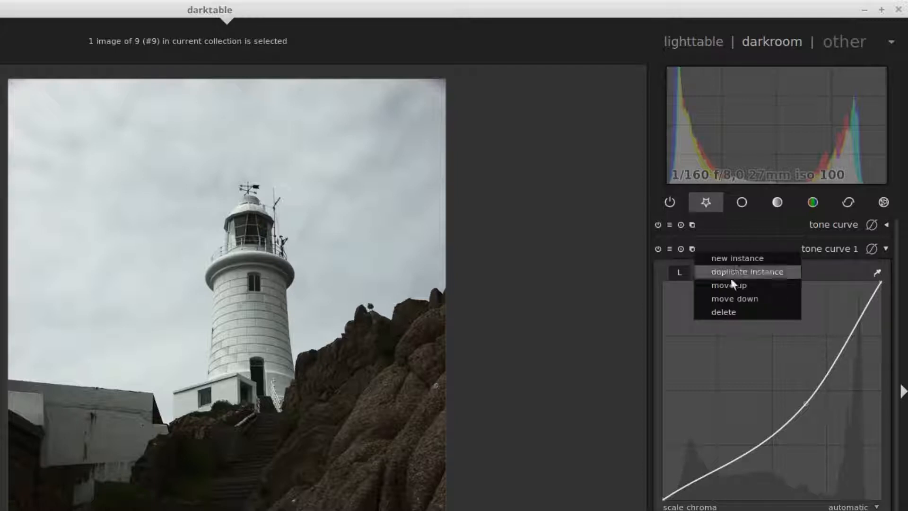
left_click(731, 312)
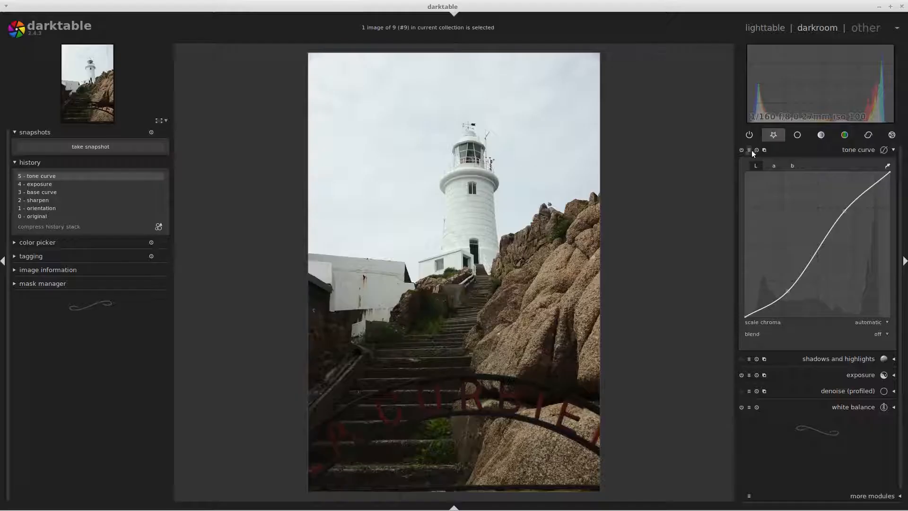
left_click(756, 149)
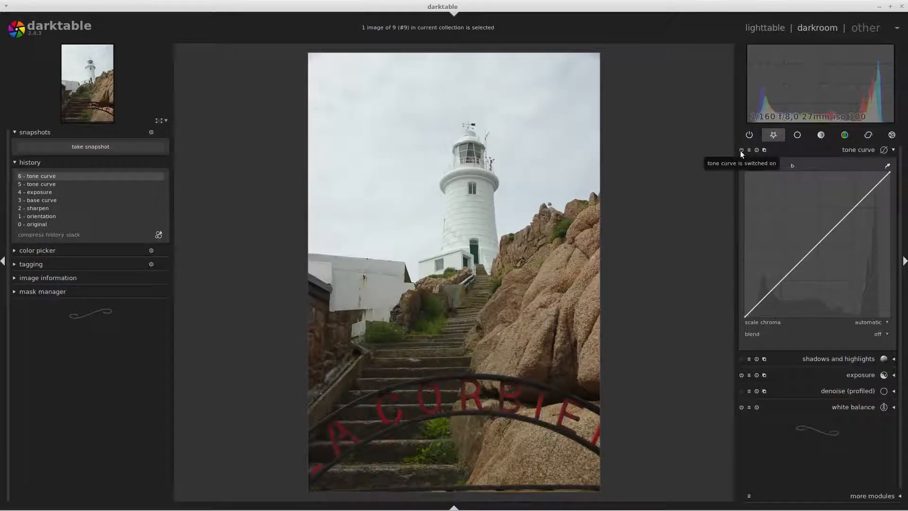
left_click(854, 150)
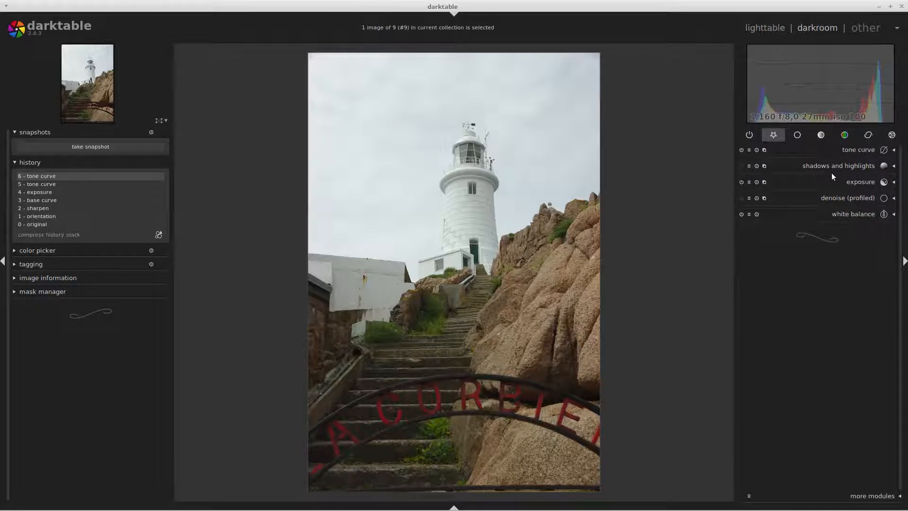
Expand the exposure module and set its blending to uniformly
left_click(858, 182)
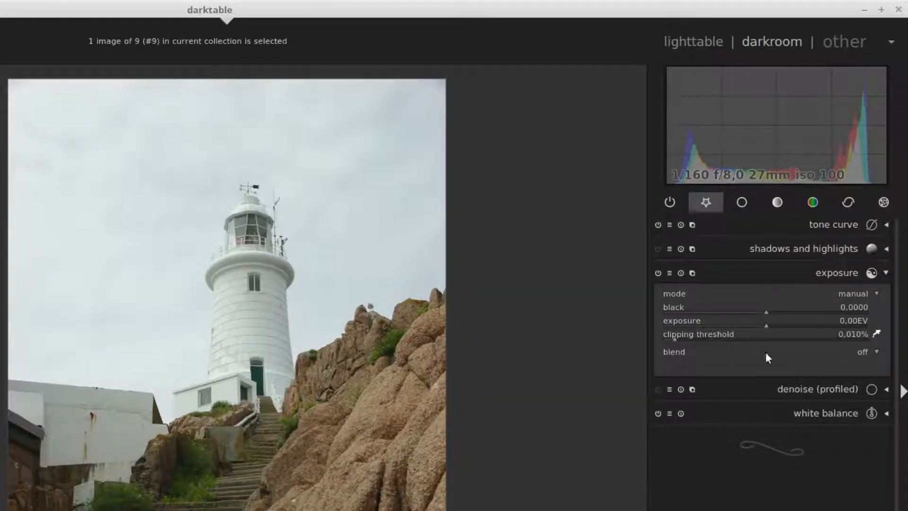
left_click(861, 352)
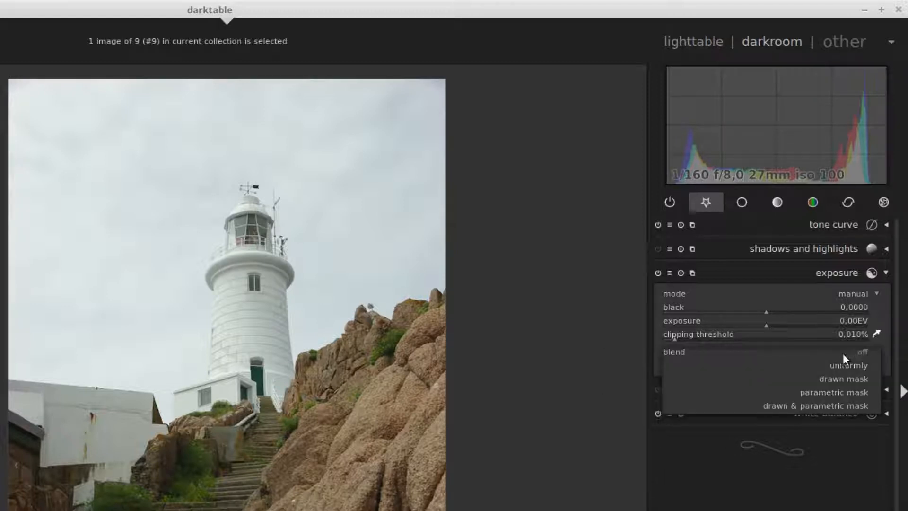
left_click(861, 353)
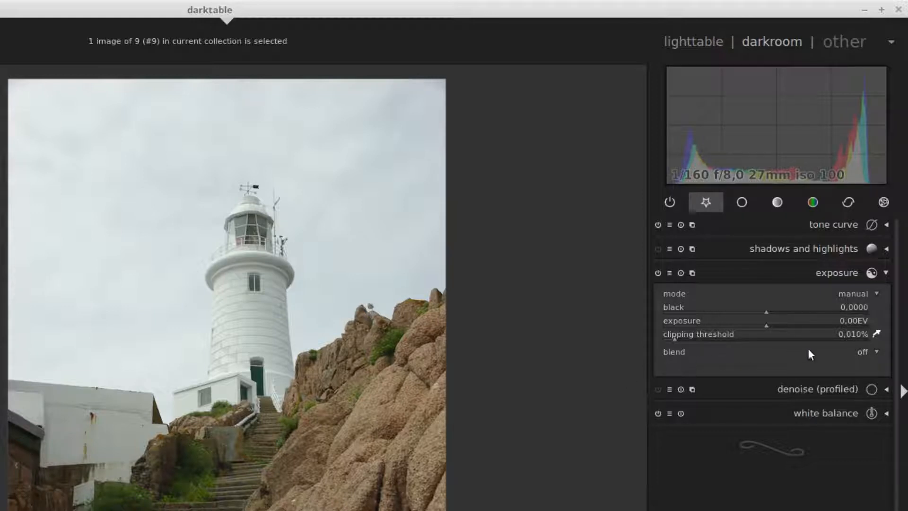
left_click(861, 352)
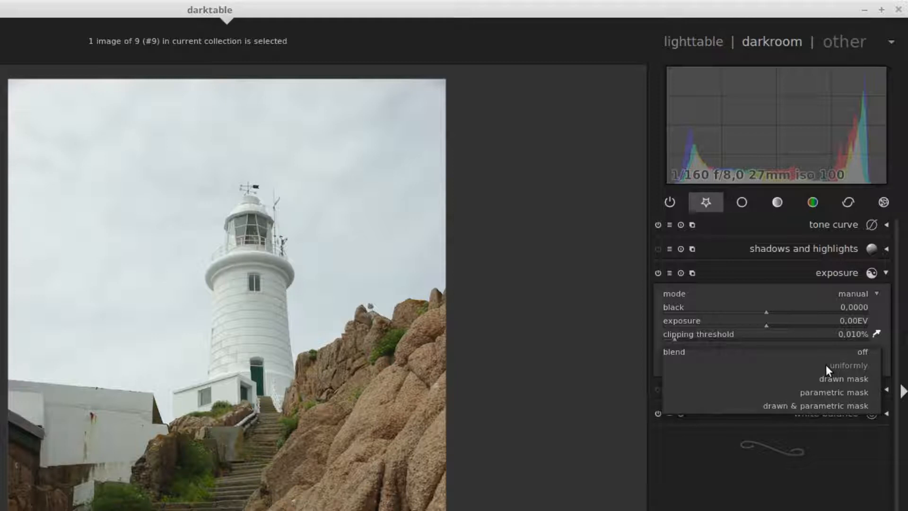
left_click(852, 365)
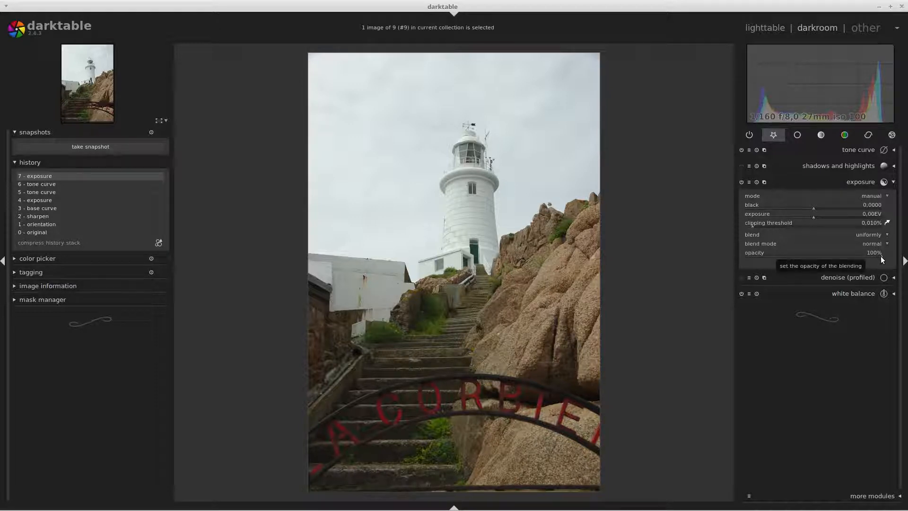
Try an exposure of -1.68 EV with the blend opacity reduced to 0%, and reset the exposure module
left_click_drag(881, 255, 903, 264)
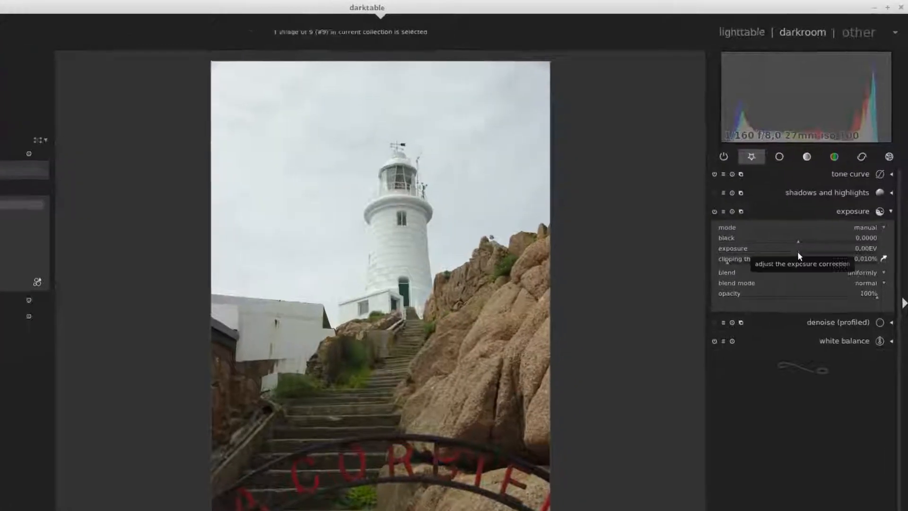
left_click_drag(790, 270, 741, 271)
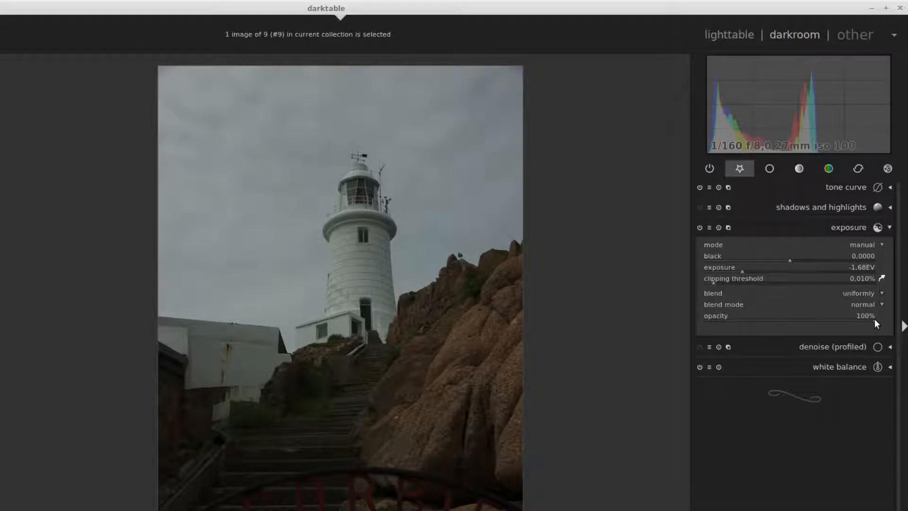
left_click_drag(860, 320, 695, 323)
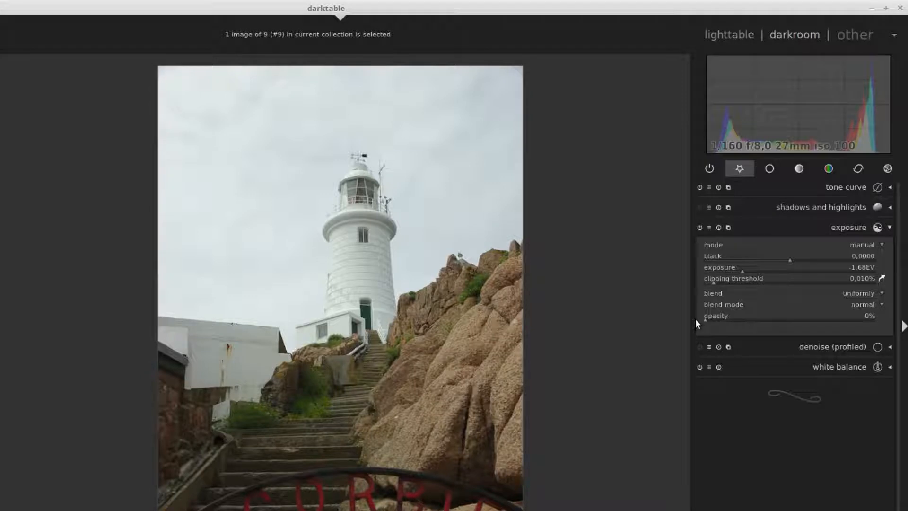
left_click(718, 228)
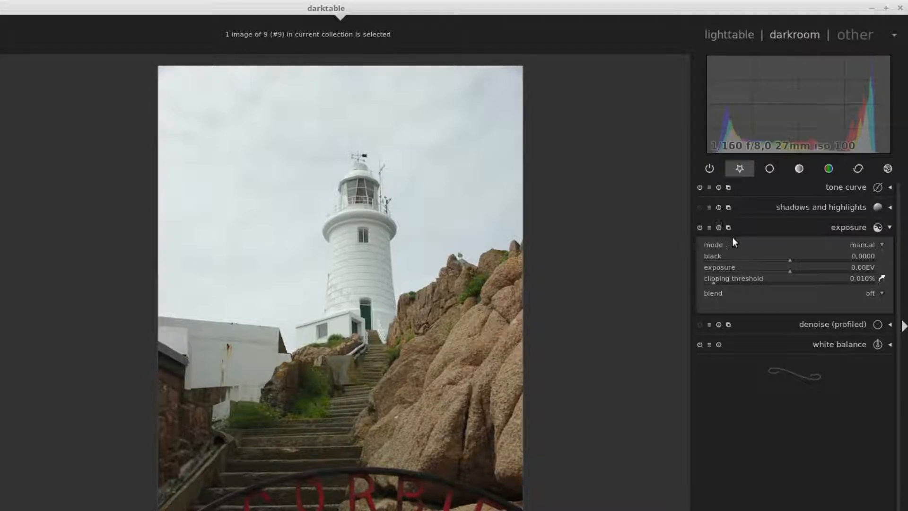
Set the exposure module to blend uniformly with the multiply blend mode
left_click(869, 292)
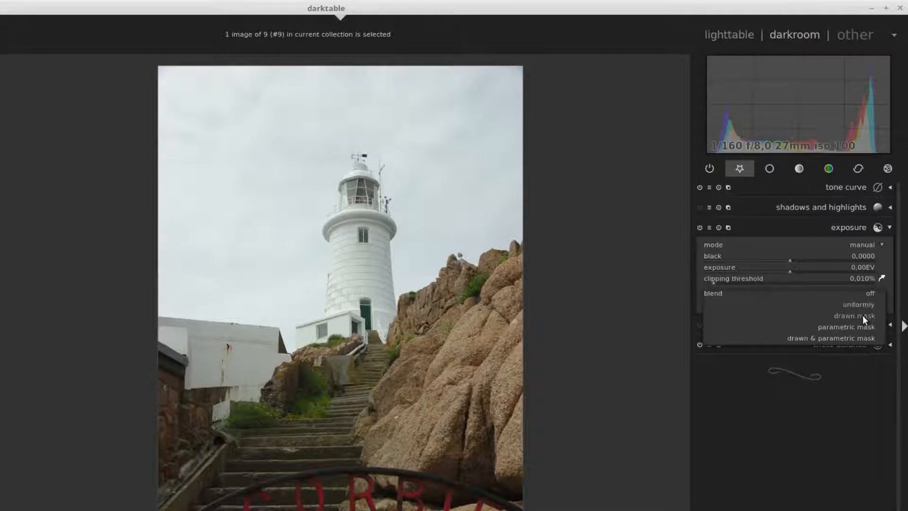
left_click(864, 305)
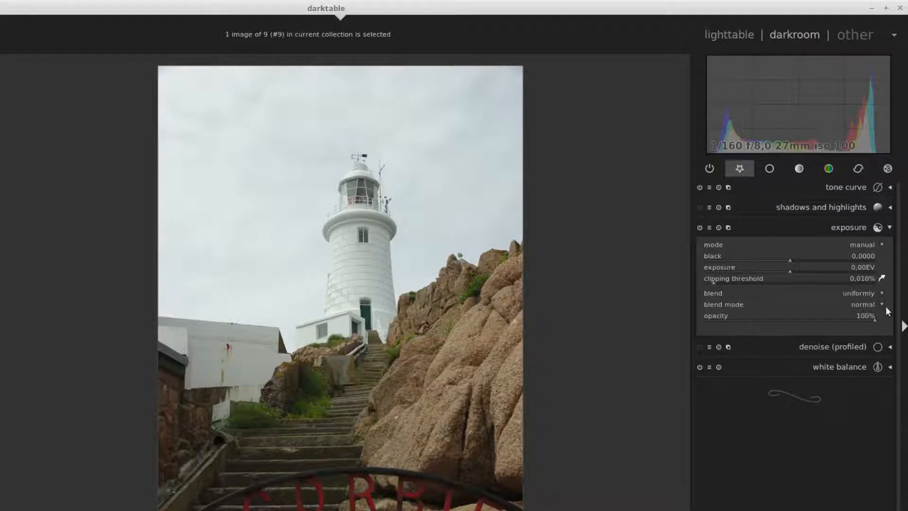
left_click(856, 303)
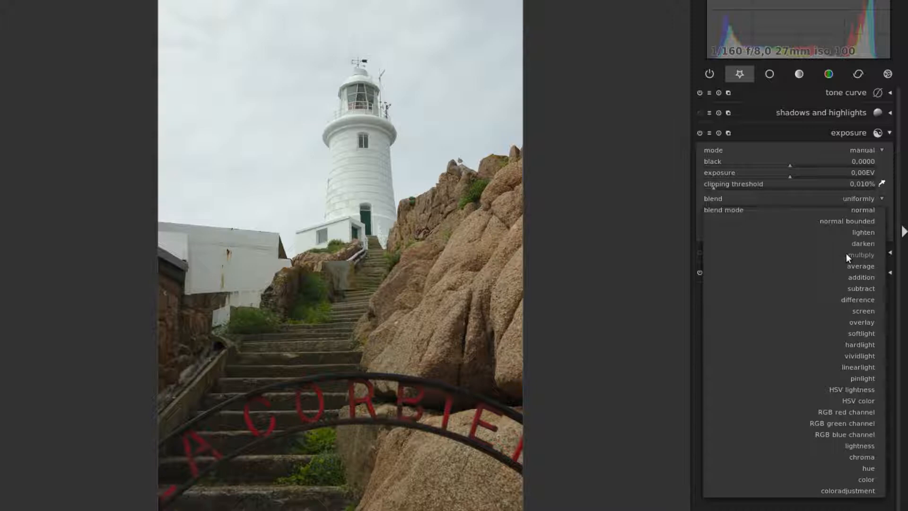
left_click(864, 256)
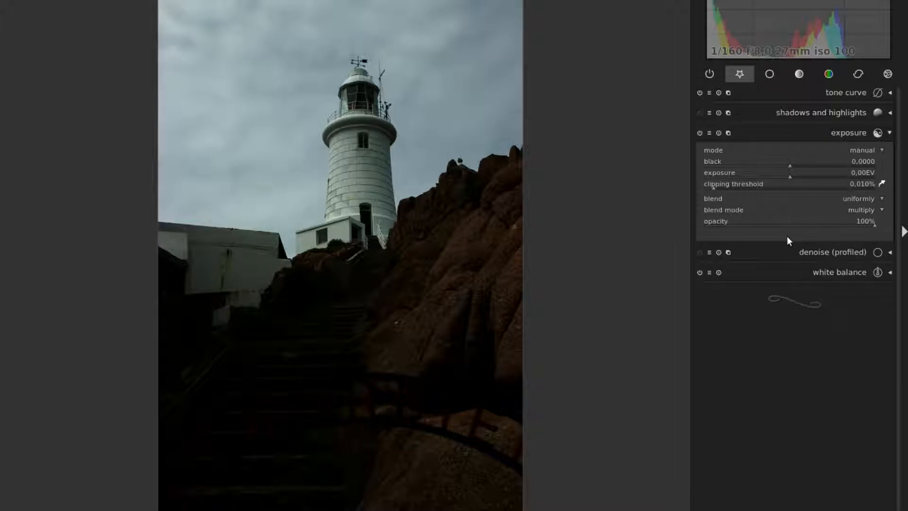
Try the addition blend mode on the exposure module, vary its opacity, and switch back to multiply
left_click(862, 210)
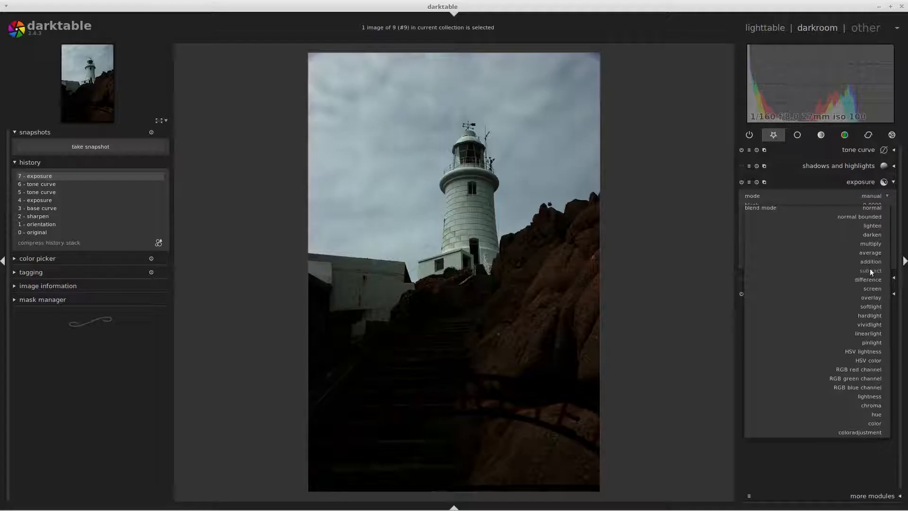
left_click(870, 262)
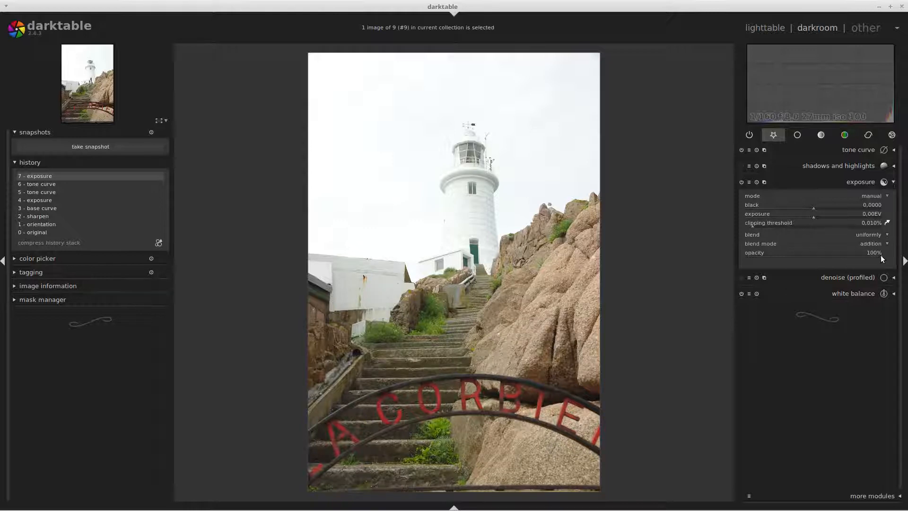
left_click_drag(881, 256, 904, 270)
left_click(870, 243)
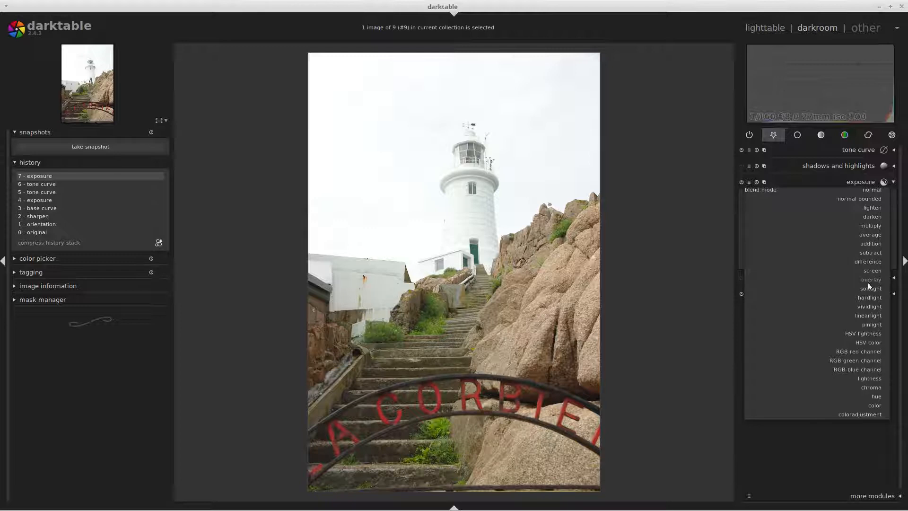
left_click(869, 226)
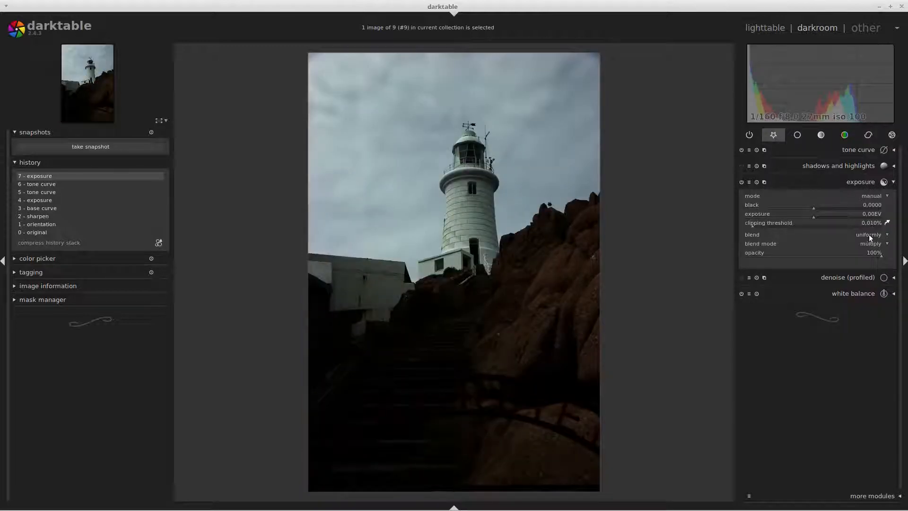
Try the screen and overlay blend modes on the exposure module, varying the opacity in overlay mode
left_click(863, 242)
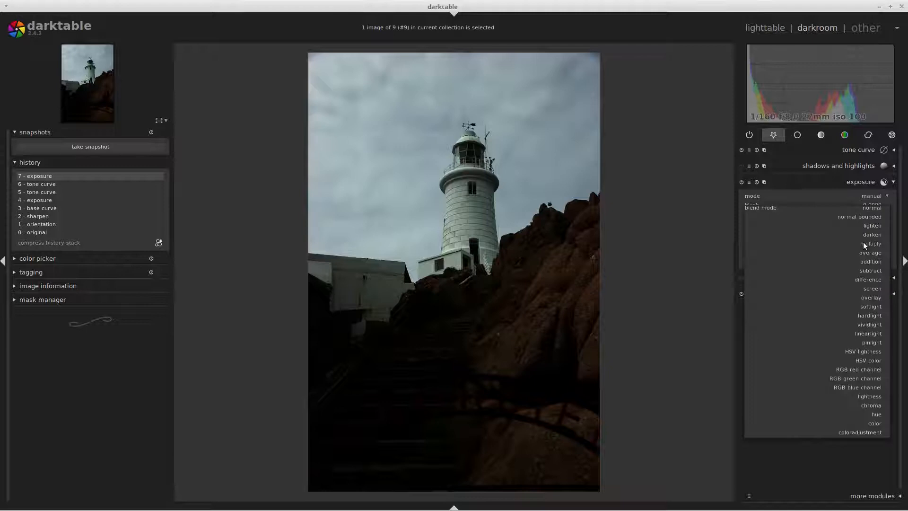
left_click(867, 288)
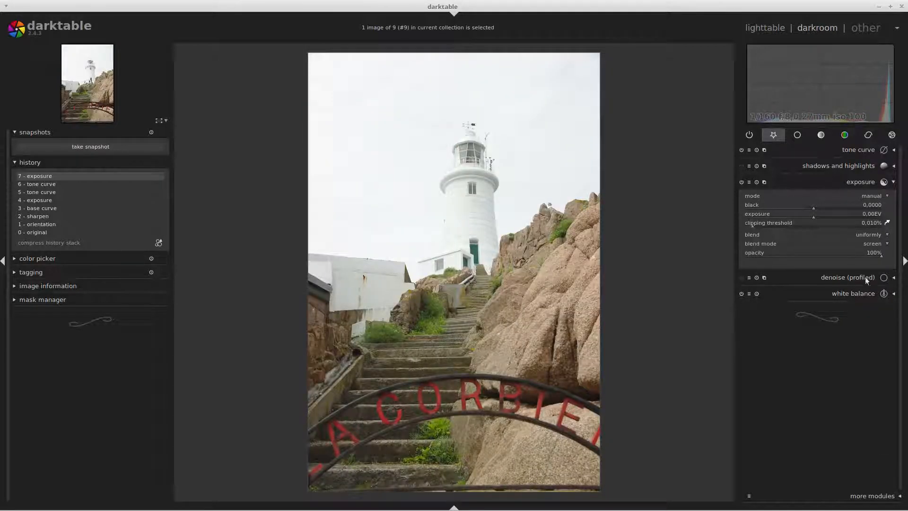
left_click(869, 245)
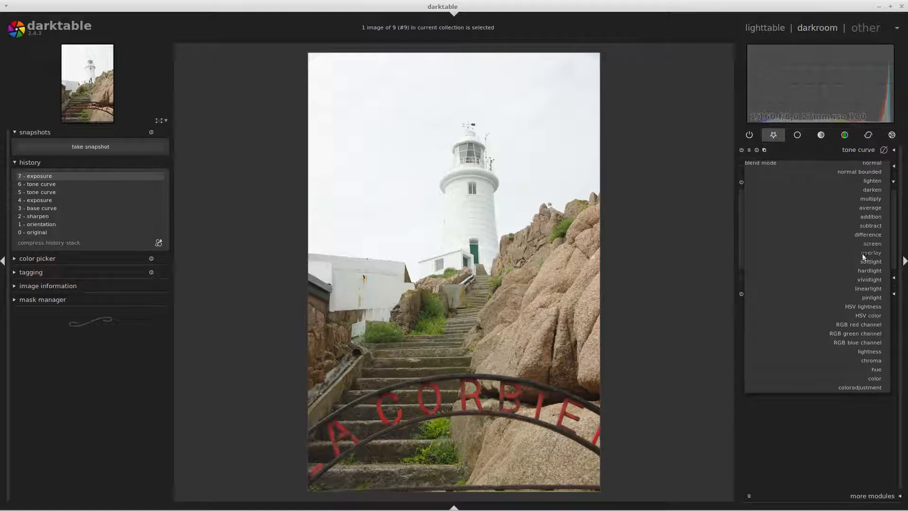
left_click(869, 253)
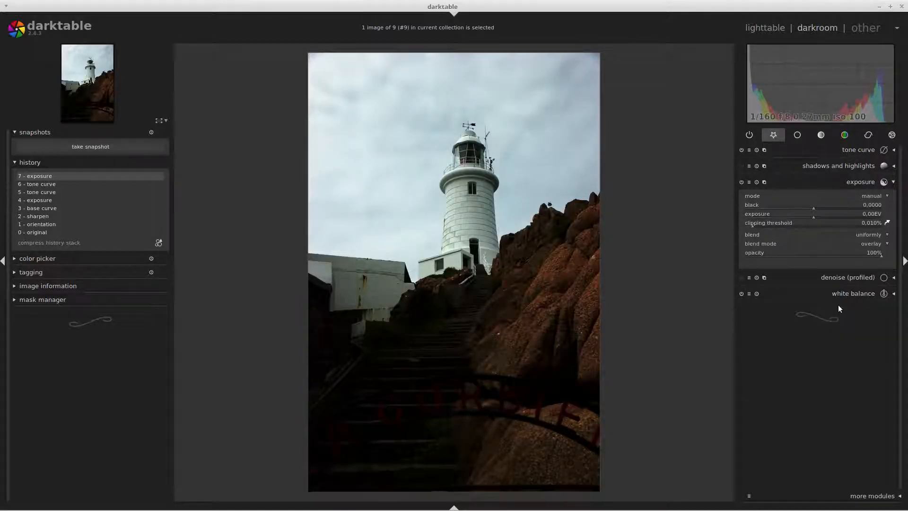
mouse_move(872, 256)
left_mouse_down()
mouse_move(812, 257)
mouse_move(878, 257)
left_mouse_up()
Set the exposure module's blend mode back to normal and switch its blending to drawn mask
left_click(875, 243)
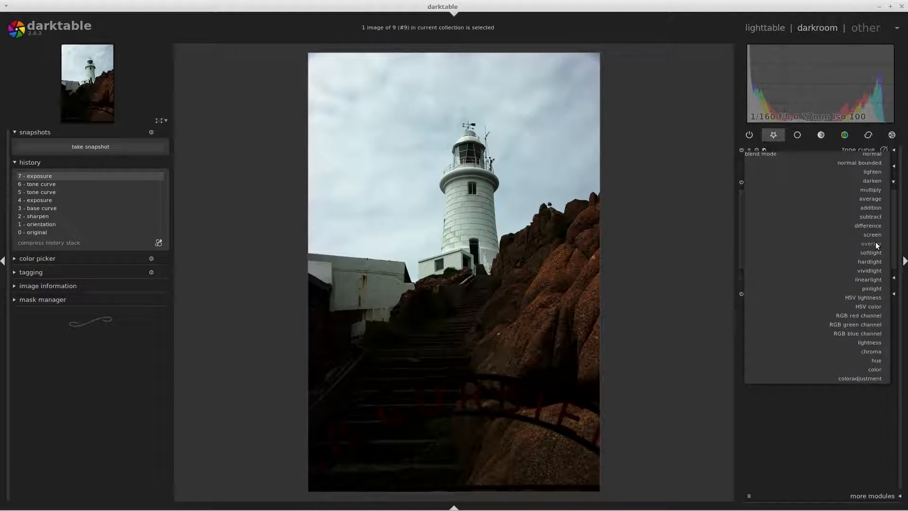
left_click(873, 154)
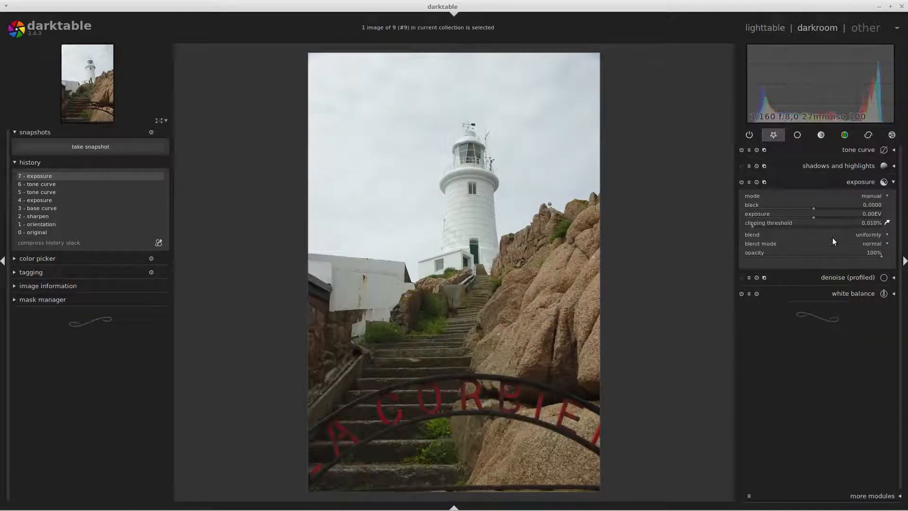
left_click(833, 237)
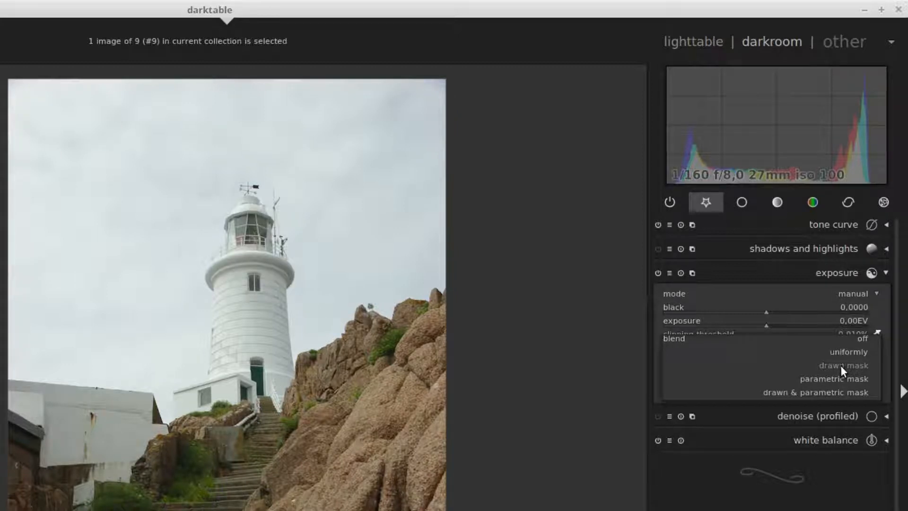
left_click(841, 365)
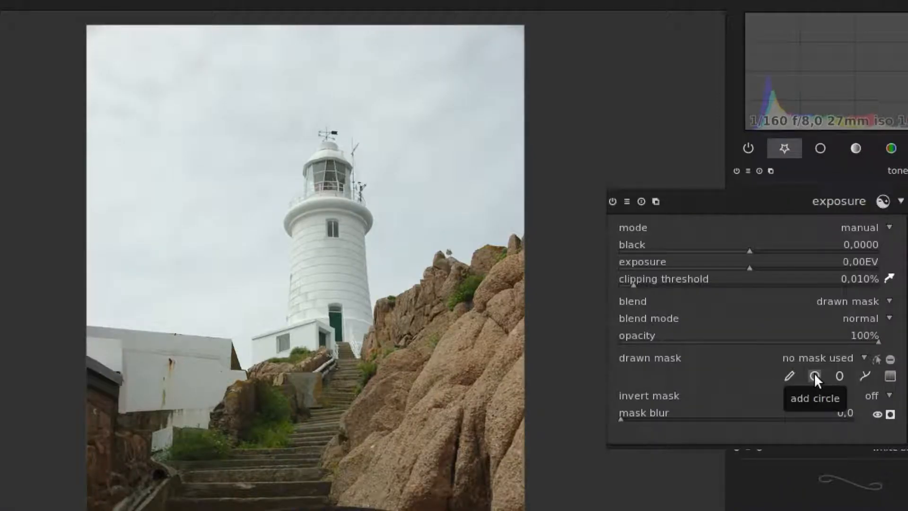
Add a circle shape to the drawn mask on the upper lighthouse tower and display the mask overlay
left_click(815, 375)
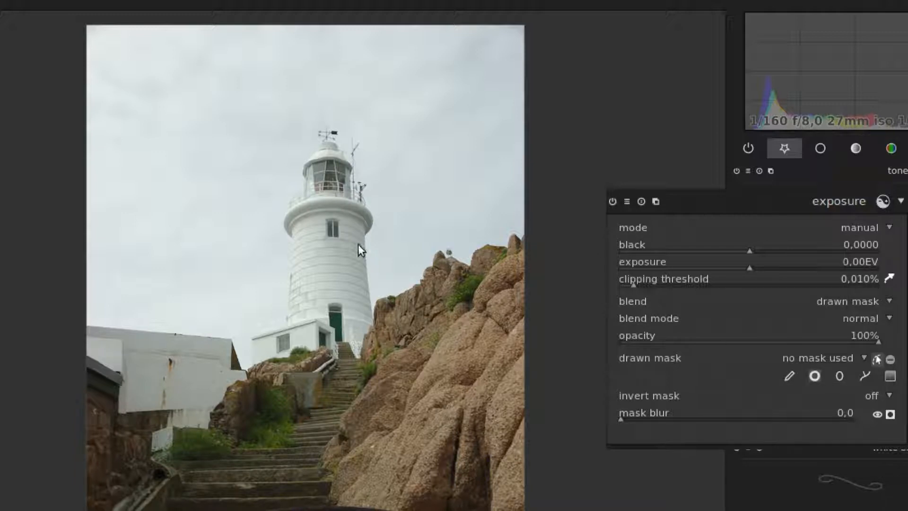
left_click(321, 237)
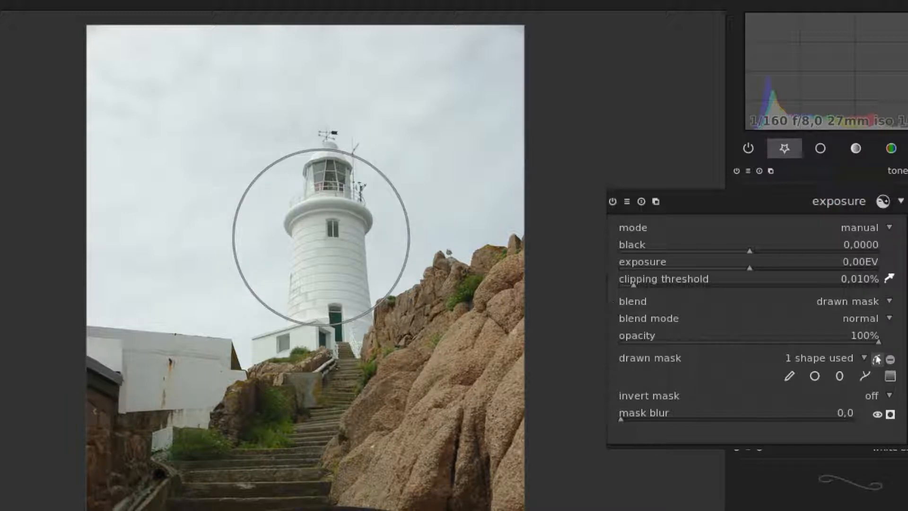
left_click(890, 414)
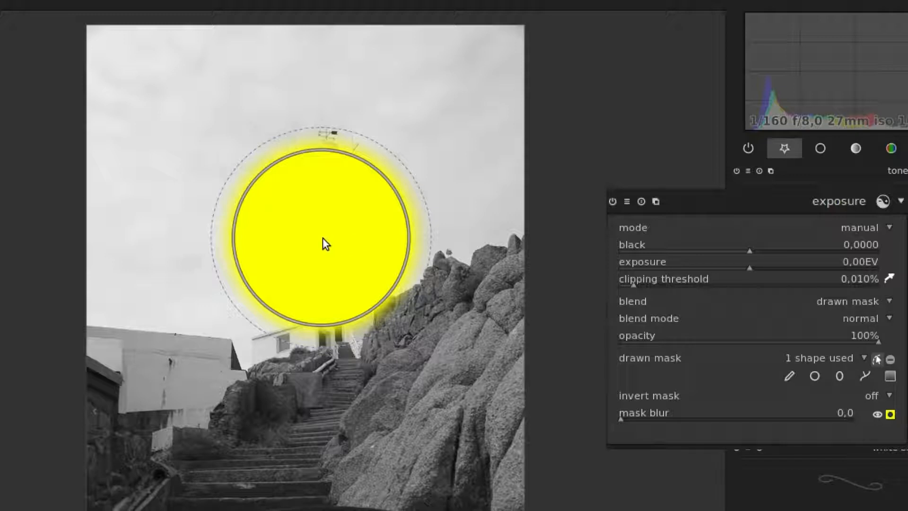
Shrink the circle mask to slightly wider than the lighthouse tower and widen its feathered border
scroll(322, 243, "down", 4)
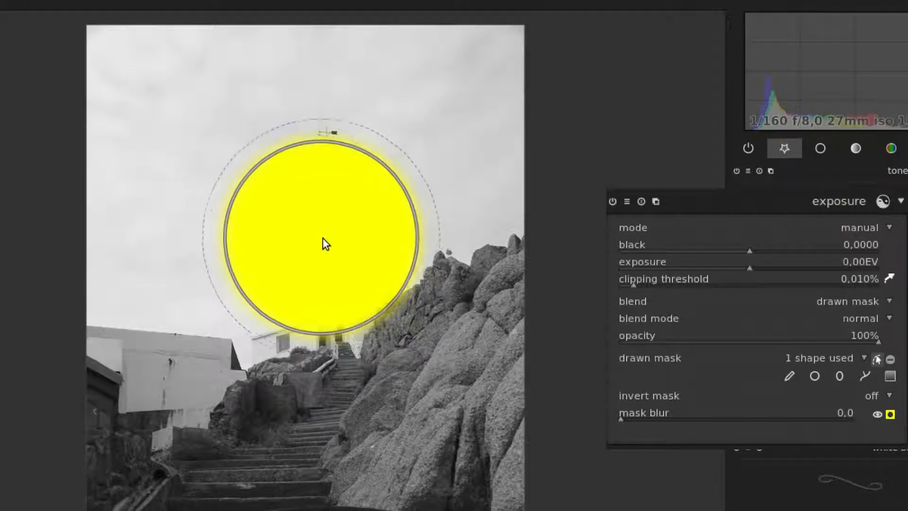
scroll(323, 239, "down", 8)
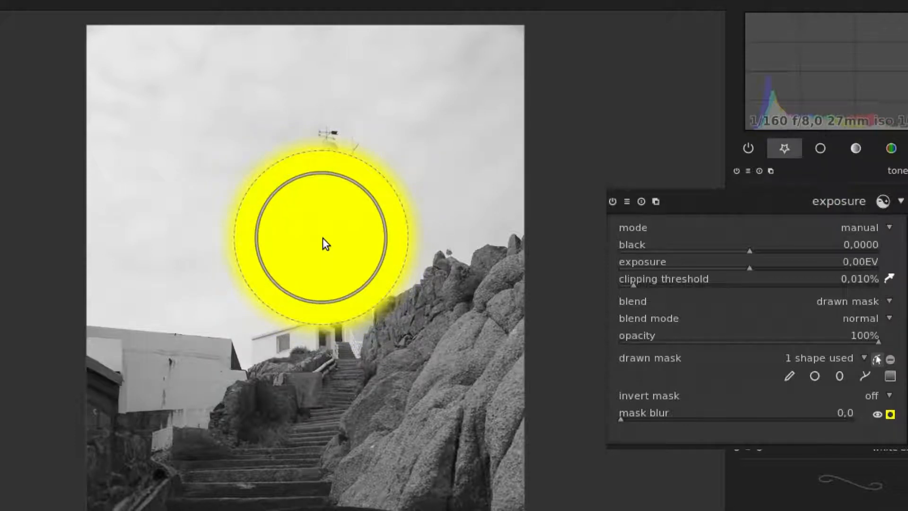
scroll(323, 243, "up", 3)
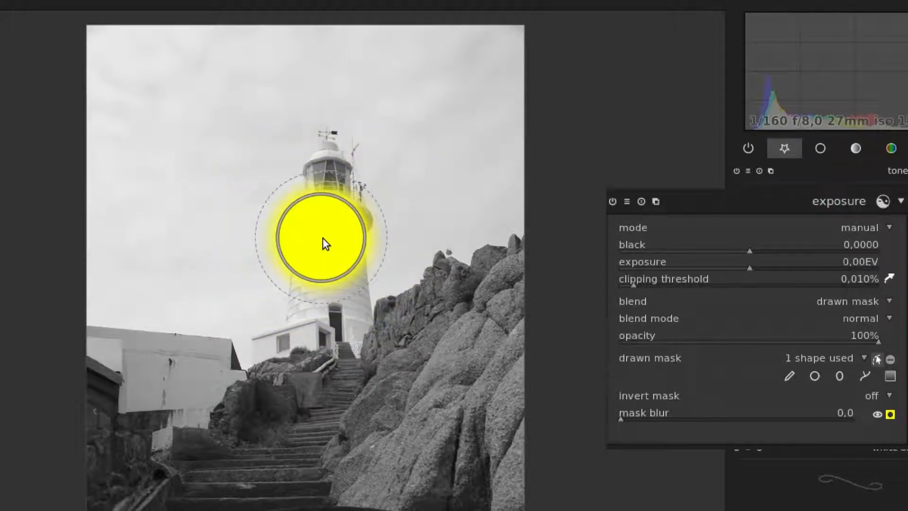
scroll(323, 238, "up", 3, "shift")
scroll(322, 237, "up", 5, "shift")
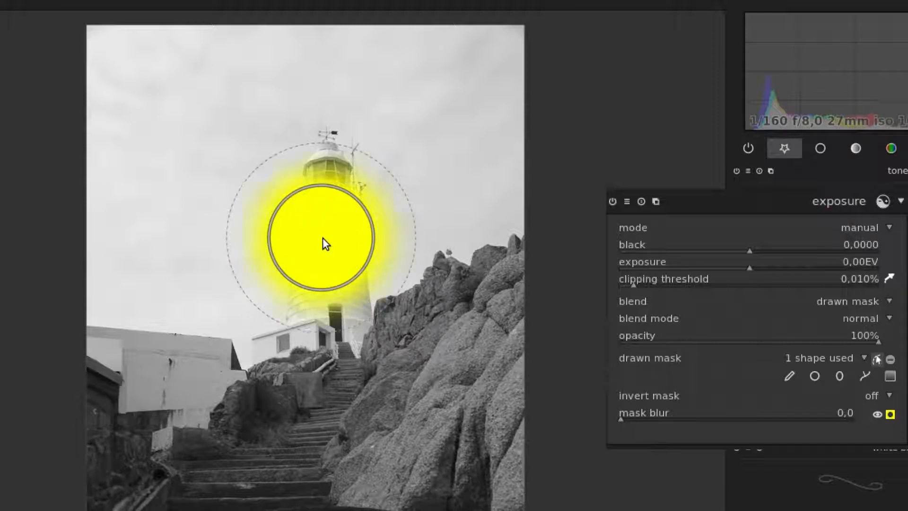
scroll(323, 243, "up", 6, "shift")
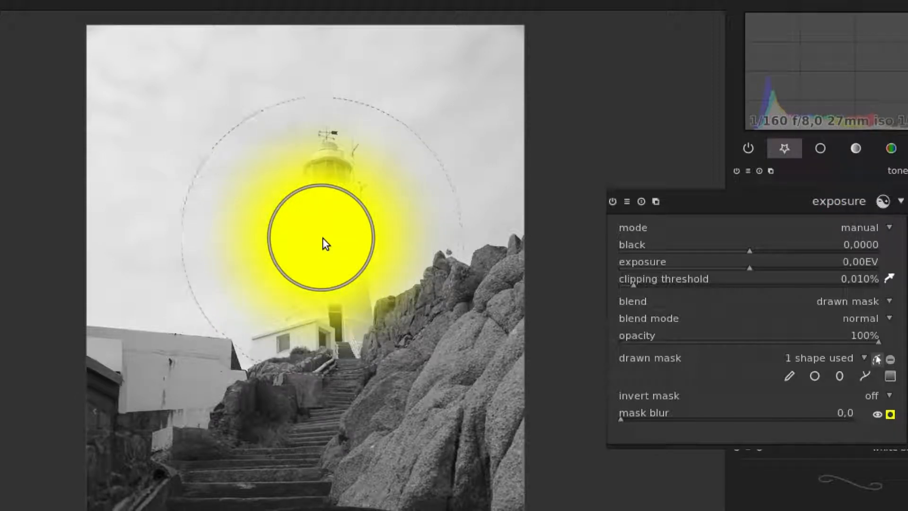
scroll(323, 237, "down", 5, "shift")
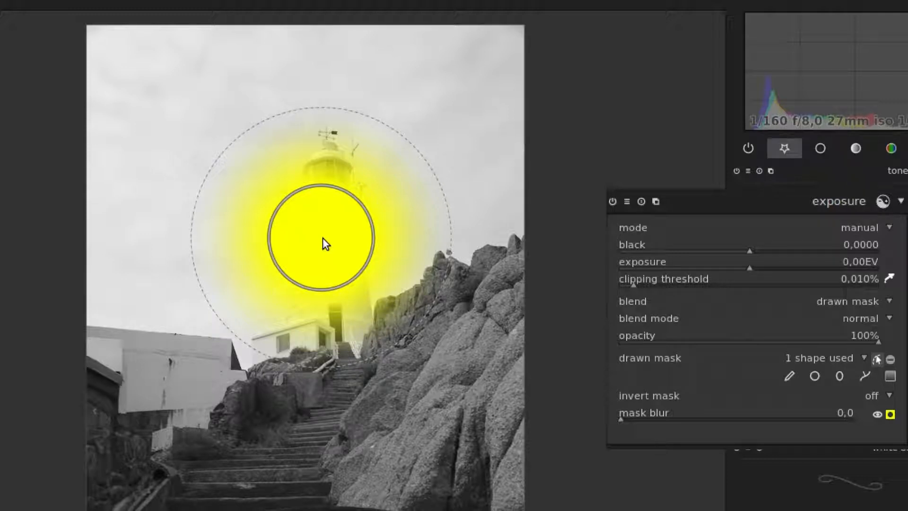
Try a lower opacity for the circle mask shape and restore it to full strength
scroll(322, 238, "down", 10)
scroll(322, 237, "up", 10)
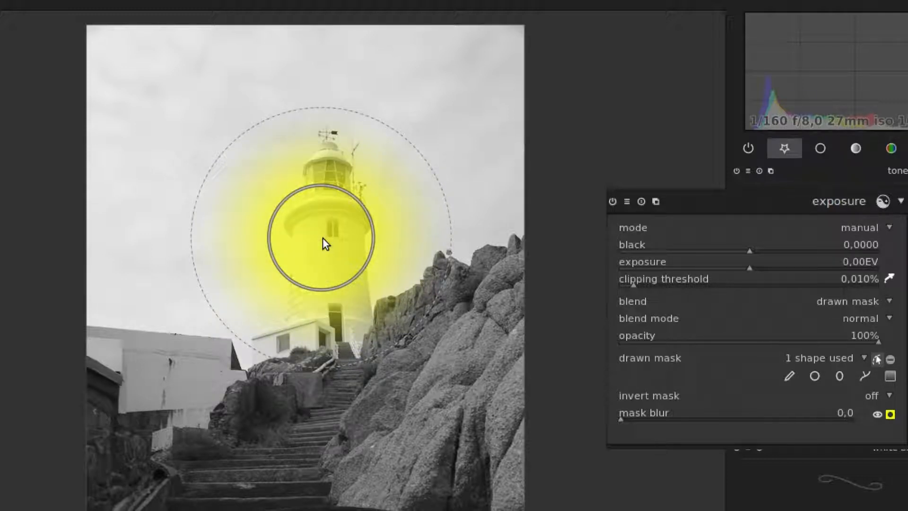
scroll(322, 237, "up", 3)
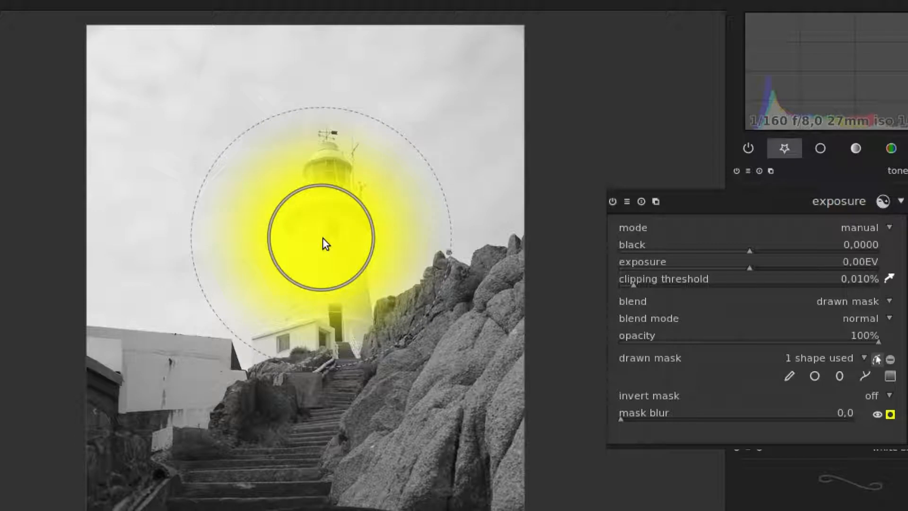
Hide the mask overlay and the circle outline, and set the exposure to -0.09 EV
left_click(890, 414)
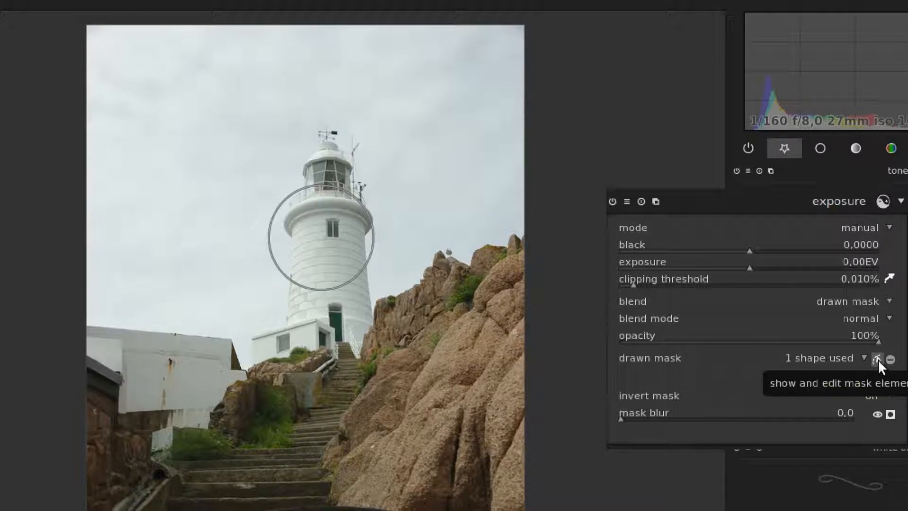
left_click(878, 359)
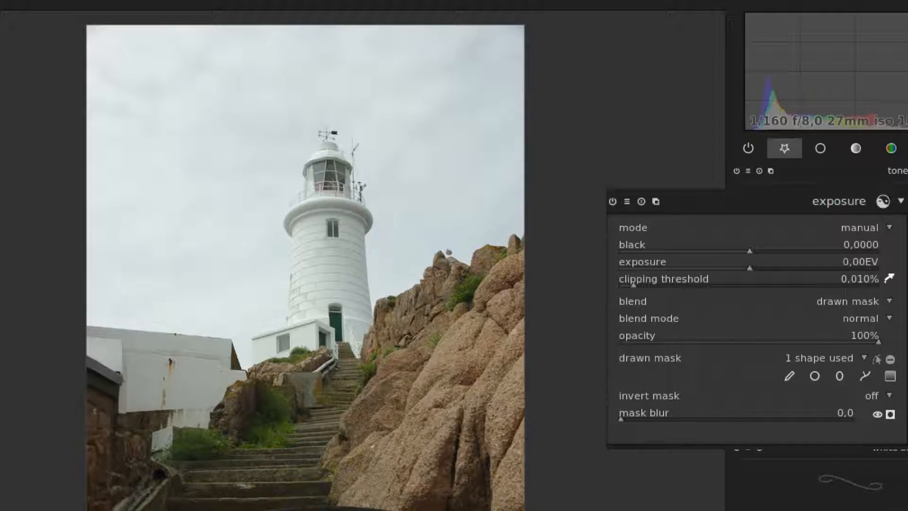
mouse_move(749, 268)
left_mouse_down()
mouse_move(689, 276)
mouse_move(745, 278)
mouse_move(718, 279)
mouse_move(734, 268)
mouse_move(758, 279)
left_mouse_up()
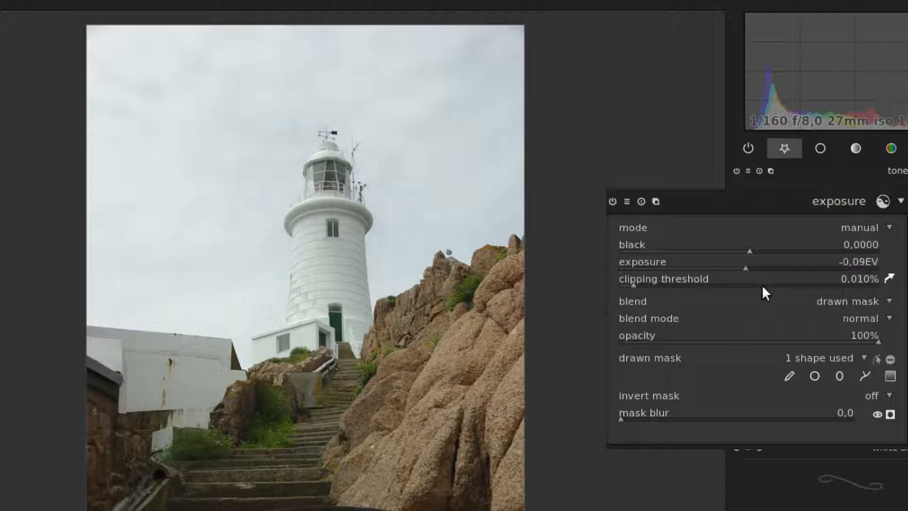
Add an ellipse to the drawn mask beside the lighthouse, and lengthen, move and tilt it across the white building and steps
left_click(839, 375)
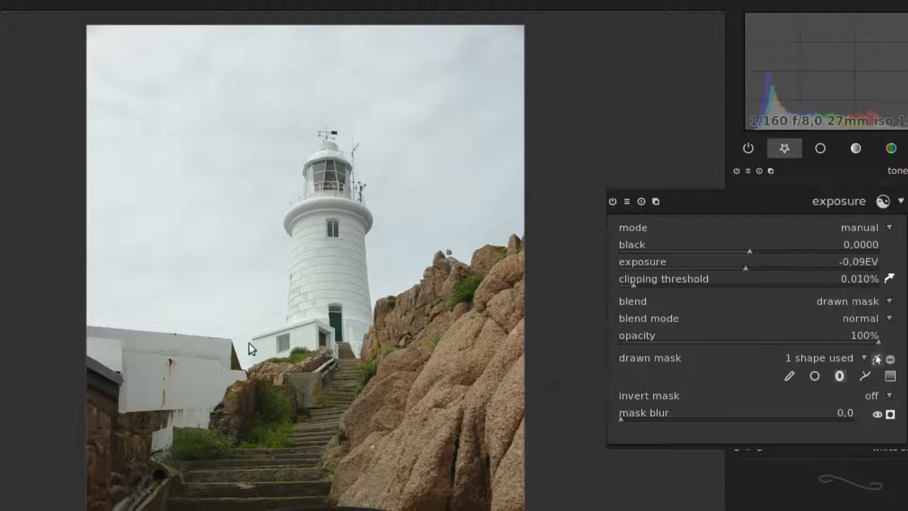
left_click(160, 294)
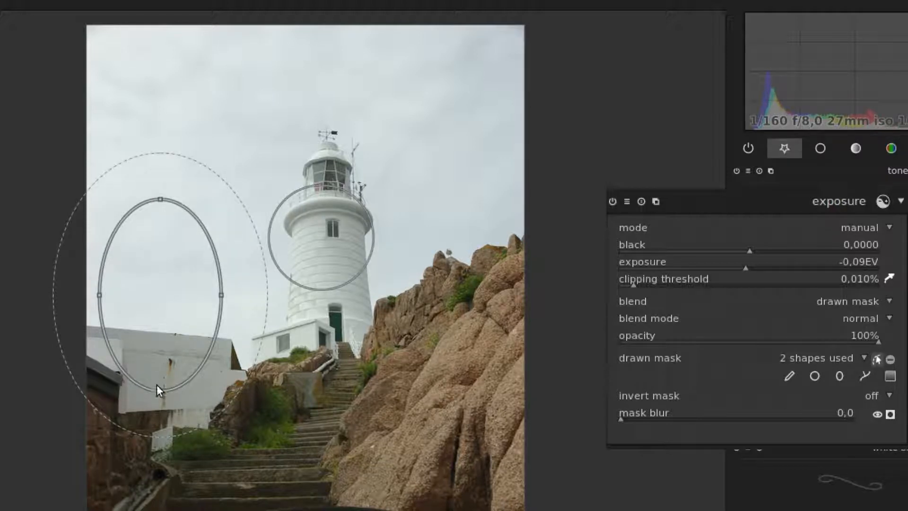
mouse_move(220, 294)
left_mouse_down()
mouse_move(178, 292)
mouse_move(223, 294)
left_mouse_up()
mouse_move(159, 199)
left_mouse_down()
mouse_move(161, 251)
mouse_move(154, 176)
mouse_move(158, 183)
left_mouse_up()
left_click_drag(164, 278, 209, 394)
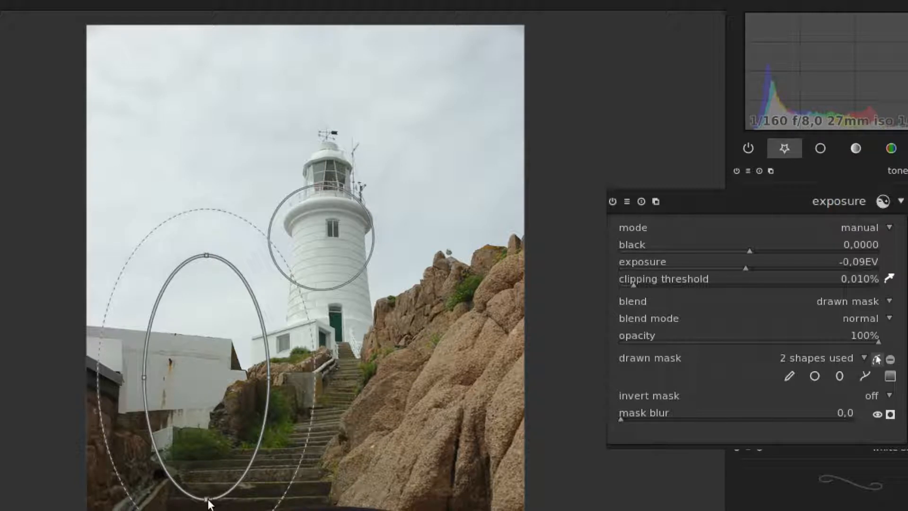
left_click_drag(207, 504, 280, 456)
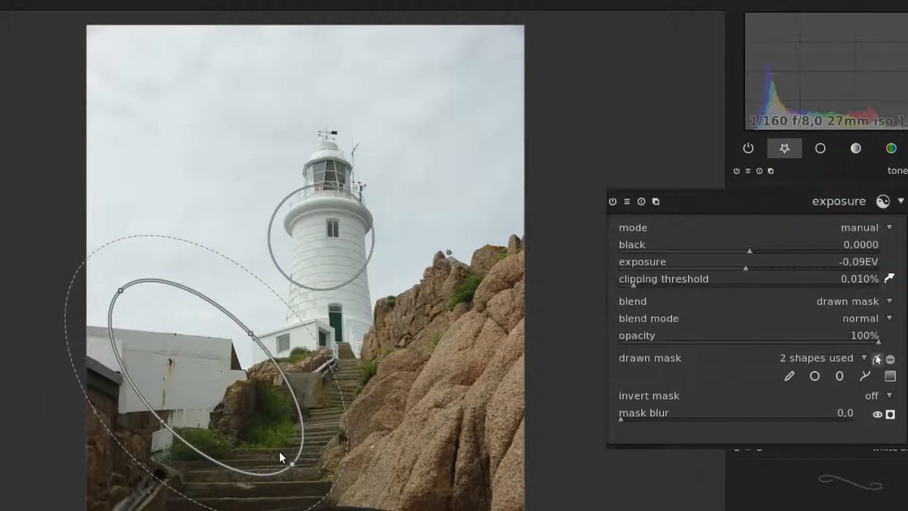
Remove the ellipse and the circle from the exposure module's drawn mask
right_click(268, 353)
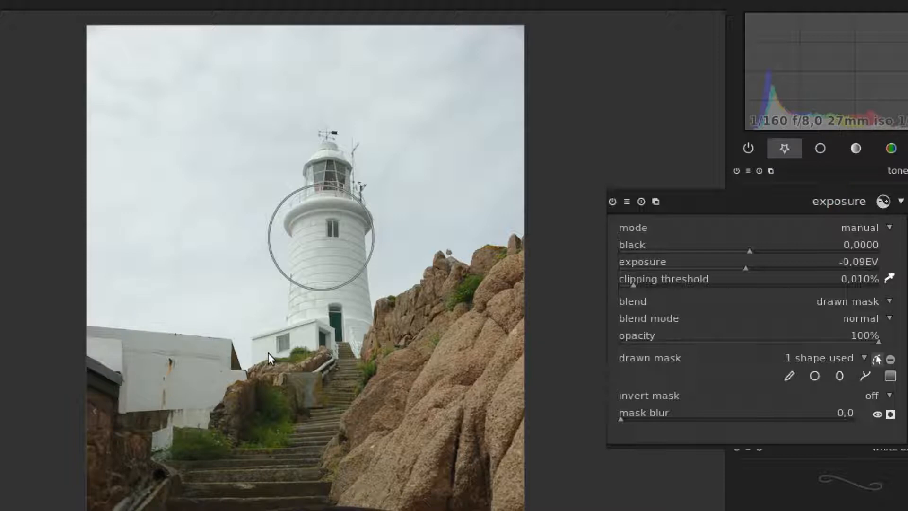
right_click(351, 281)
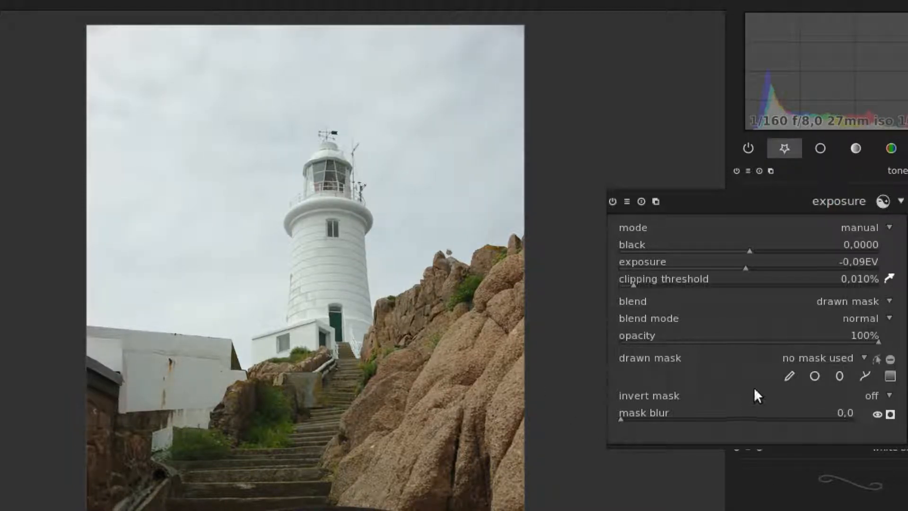
Paint a freehand brush mask across the sky, lighthouse and rocks, and reshape the stroke by moving a node left of the tower
left_click(789, 376)
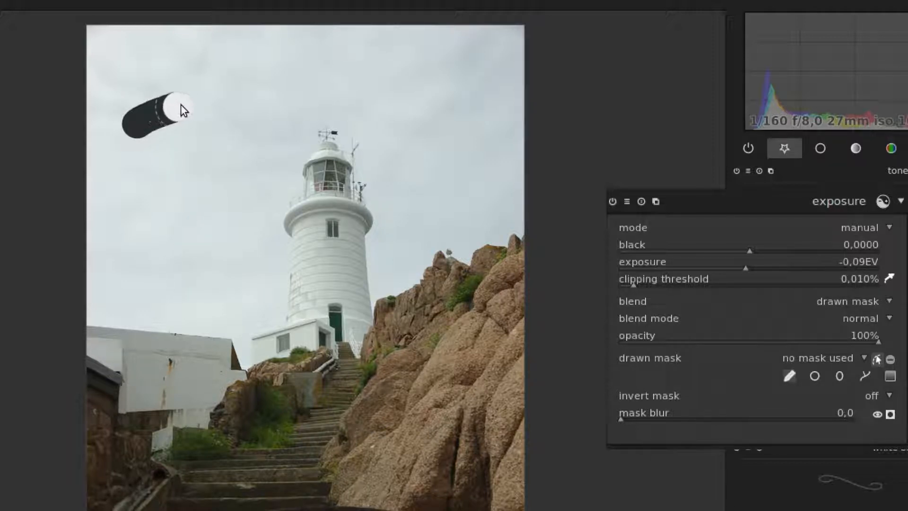
mouse_move(241, 159)
left_mouse_down()
mouse_move(200, 172)
mouse_move(173, 223)
left_mouse_up()
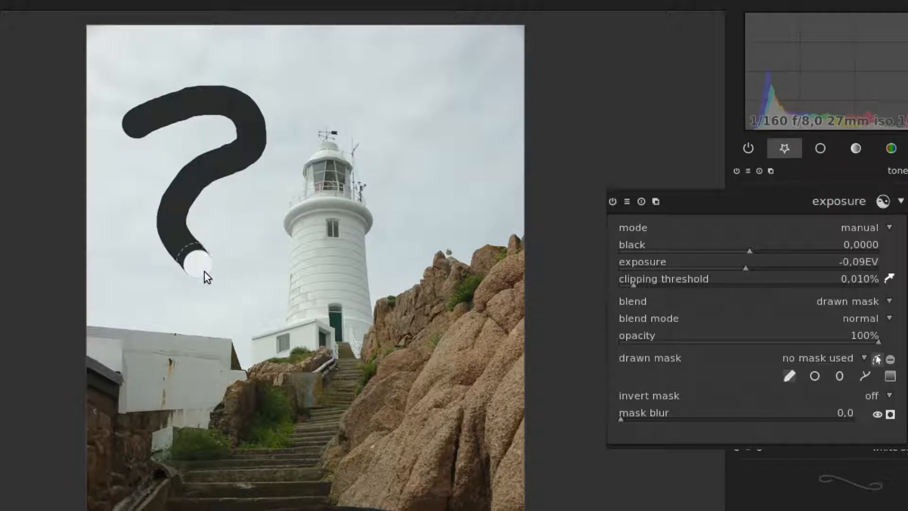
mouse_move(228, 243)
left_mouse_down()
mouse_move(269, 205)
mouse_move(285, 216)
mouse_move(242, 258)
mouse_move(240, 287)
mouse_move(303, 243)
mouse_move(284, 288)
mouse_move(283, 342)
mouse_move(347, 289)
mouse_move(360, 312)
mouse_move(347, 367)
mouse_move(387, 460)
mouse_move(438, 394)
mouse_move(466, 302)
mouse_move(463, 188)
mouse_move(410, 95)
mouse_move(366, 108)
mouse_move(427, 126)
mouse_move(420, 168)
mouse_move(446, 171)
mouse_move(440, 243)
mouse_move(385, 283)
mouse_move(407, 237)
mouse_move(394, 212)
mouse_move(405, 207)
mouse_move(390, 258)
mouse_move(384, 154)
mouse_move(367, 126)
mouse_move(379, 193)
mouse_move(367, 130)
left_mouse_up()
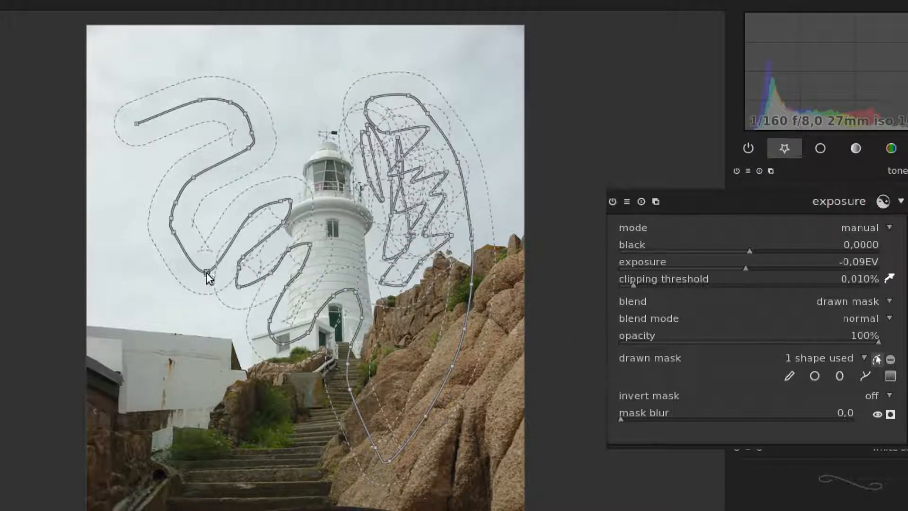
left_click_drag(206, 273, 205, 250)
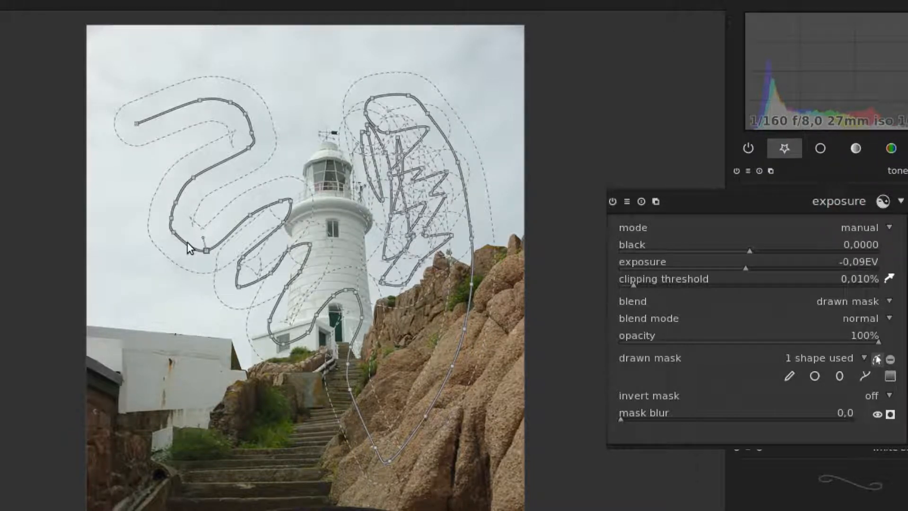
mouse_move(200, 252)
left_mouse_down()
mouse_move(201, 240)
mouse_move(226, 229)
mouse_move(210, 257)
left_mouse_up()
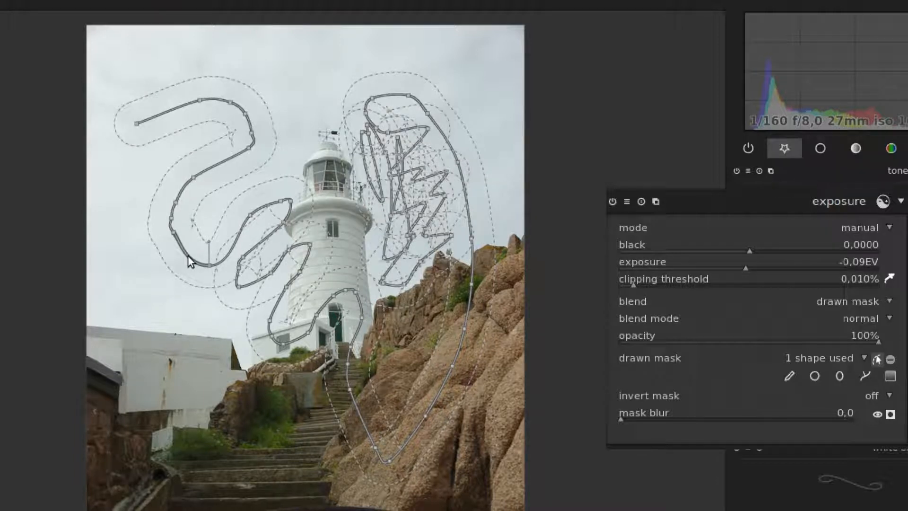
Adjust the brush mask so its border is slightly wider, and hide the mask outlines
scroll(189, 257, "down", 4)
scroll(189, 256, "down", 5)
scroll(189, 257, "down", 3)
scroll(188, 256, "up", 3)
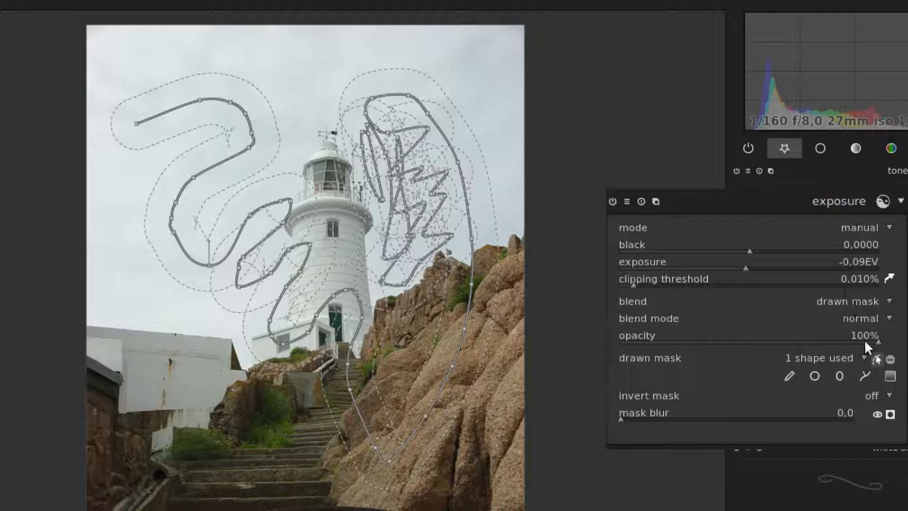
left_click(876, 359)
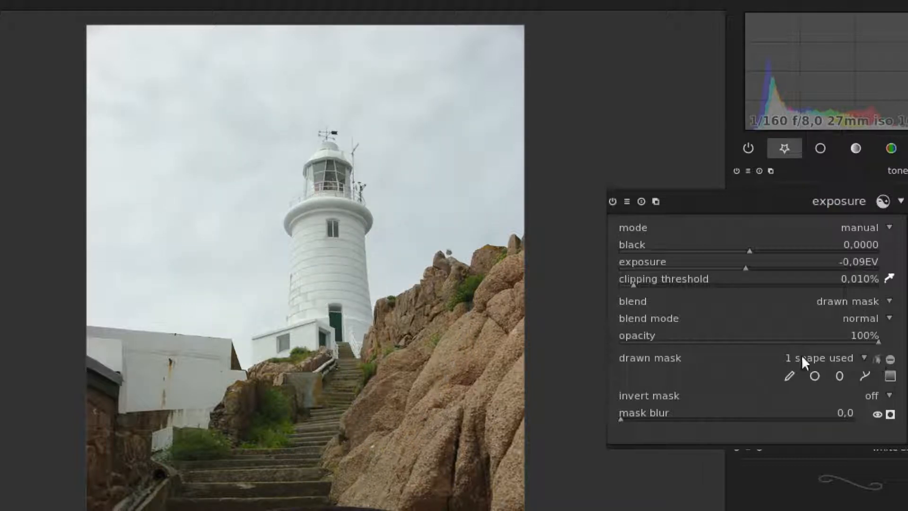
Set the exposure to -1.43 EV and widen the brush mask's border with its outlines shown
left_click_drag(745, 271, 688, 278)
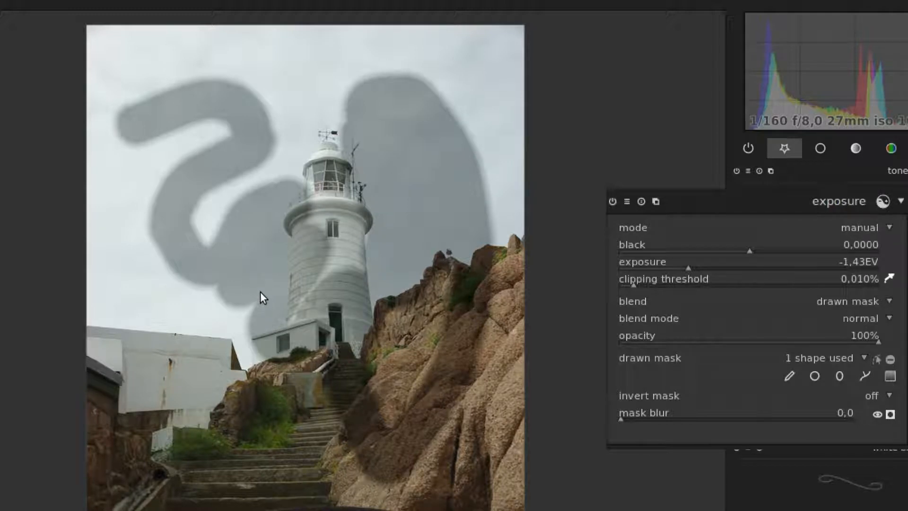
left_click(877, 358)
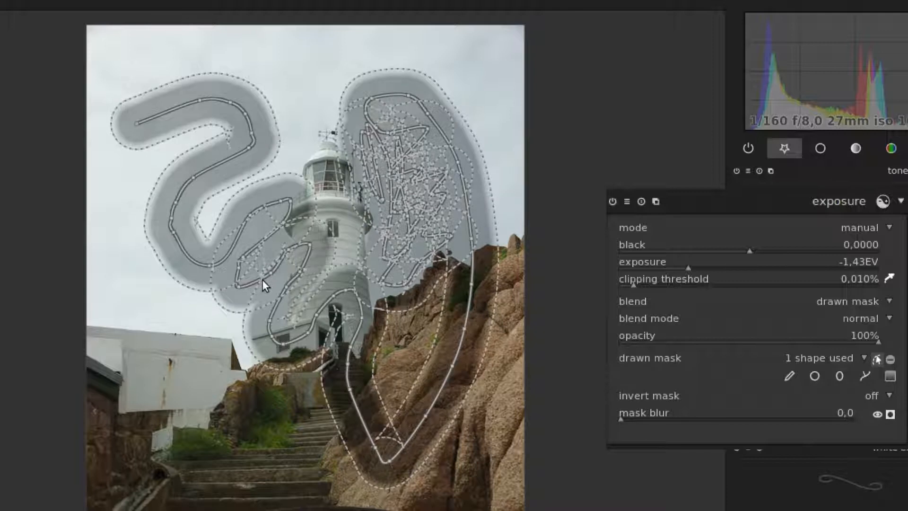
scroll(262, 280, "up", 2)
scroll(262, 279, "up", 2)
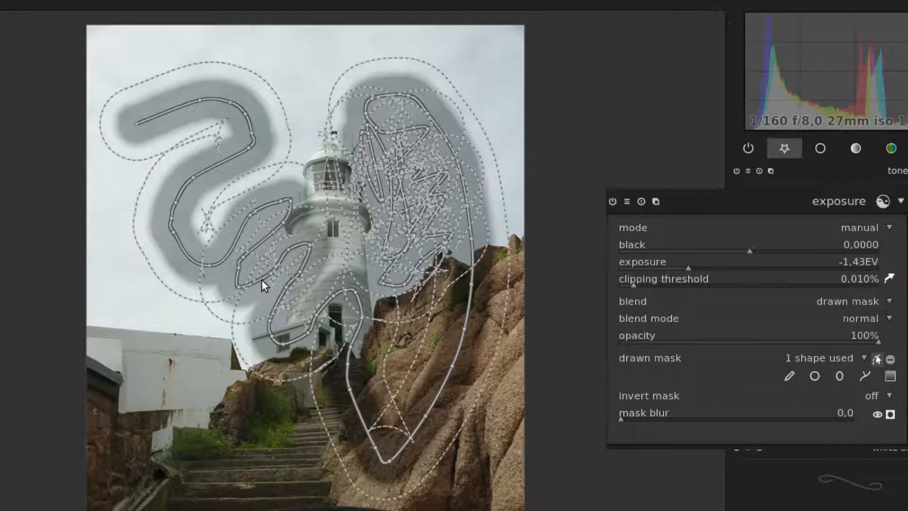
scroll(262, 279, "up", 1)
scroll(262, 280, "up", 1)
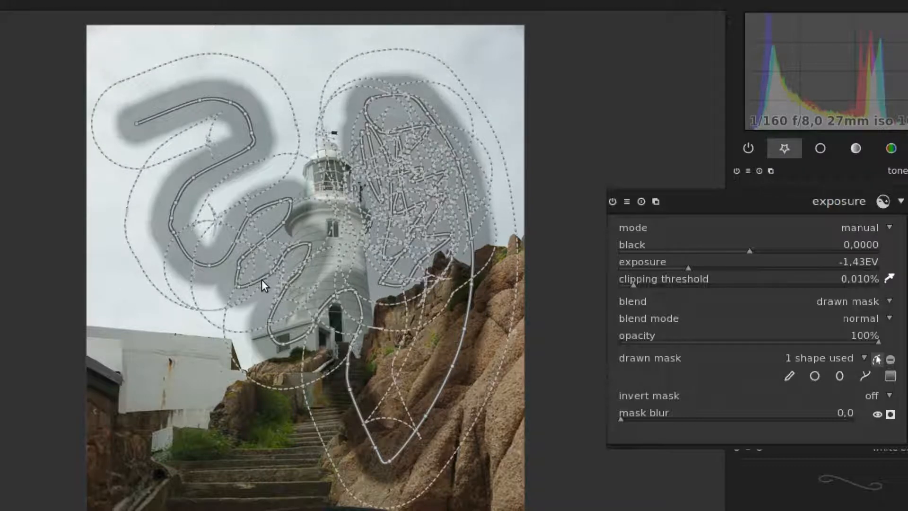
scroll(262, 279, "up", 1)
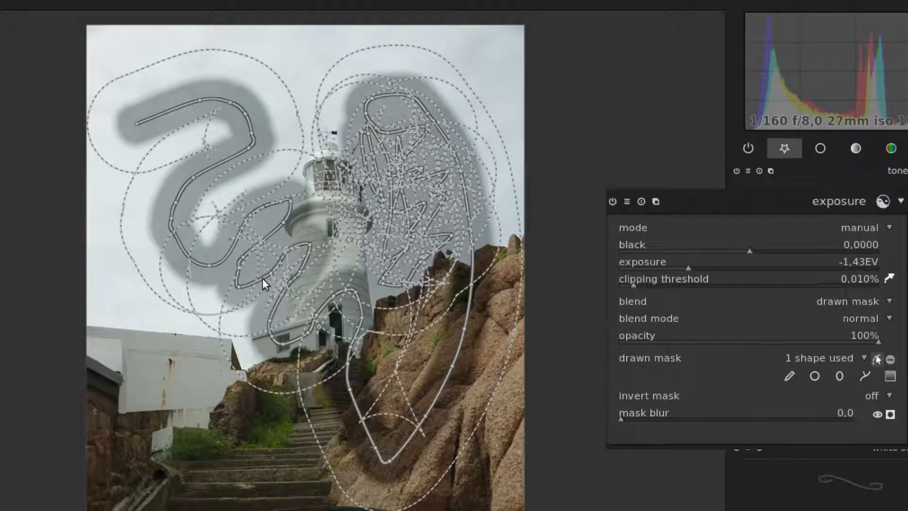
scroll(262, 278, "up", 1)
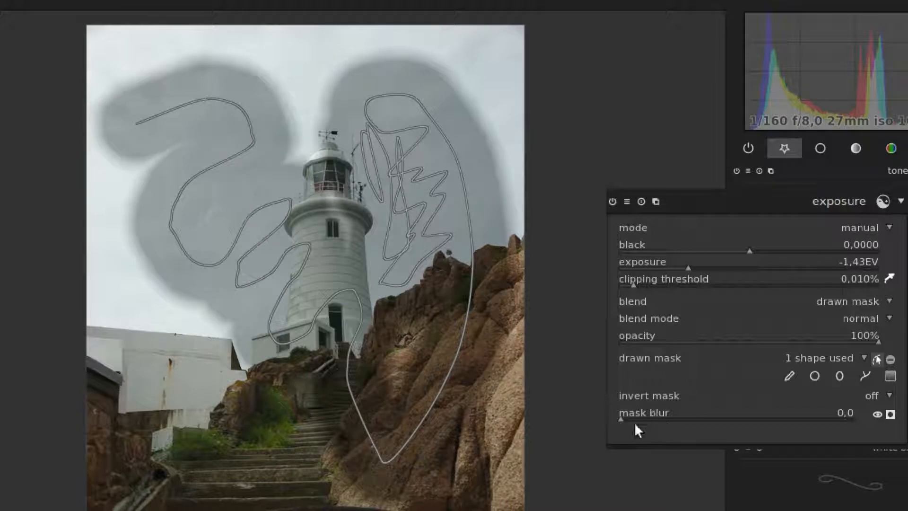
Raise the exposure module's mask blur to 100 so the brush mask's edges are softened
left_click_drag(620, 420, 656, 422)
scroll(721, 423, "up", 5)
scroll(733, 419, "up", 15)
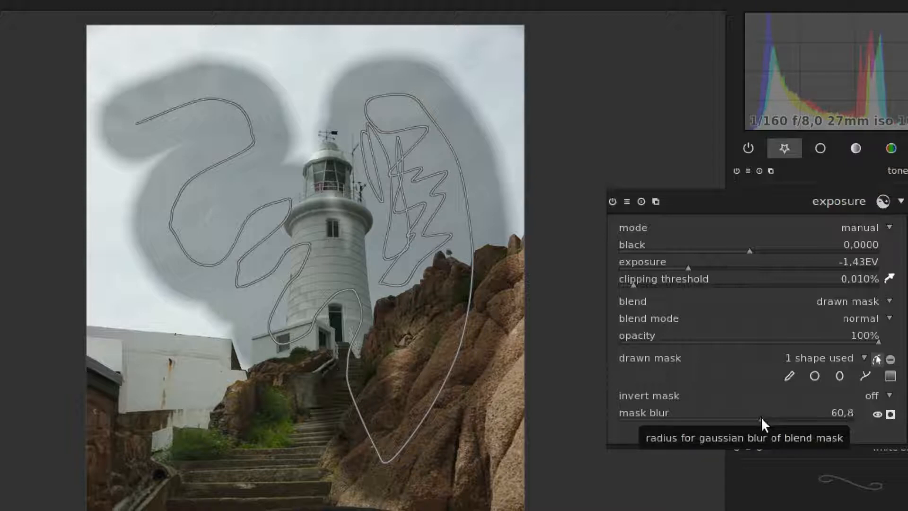
scroll(773, 417, "up", 2)
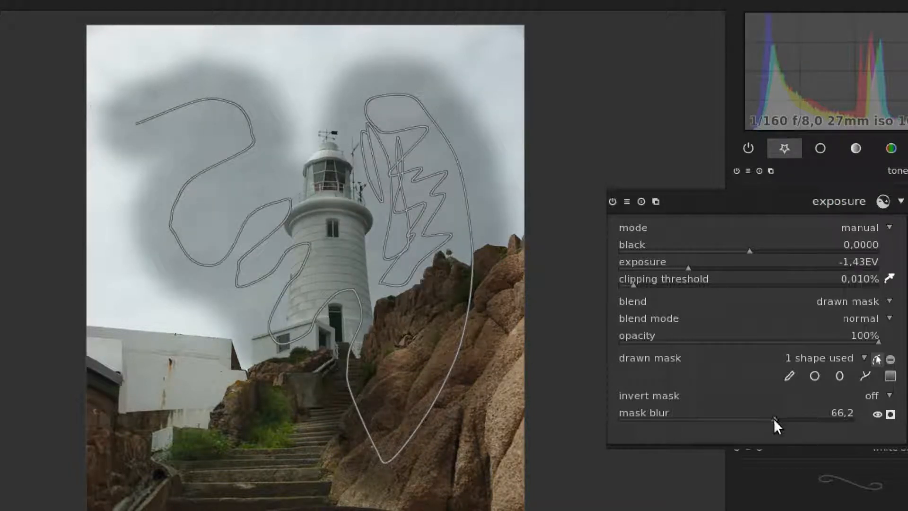
left_click_drag(796, 419, 865, 422)
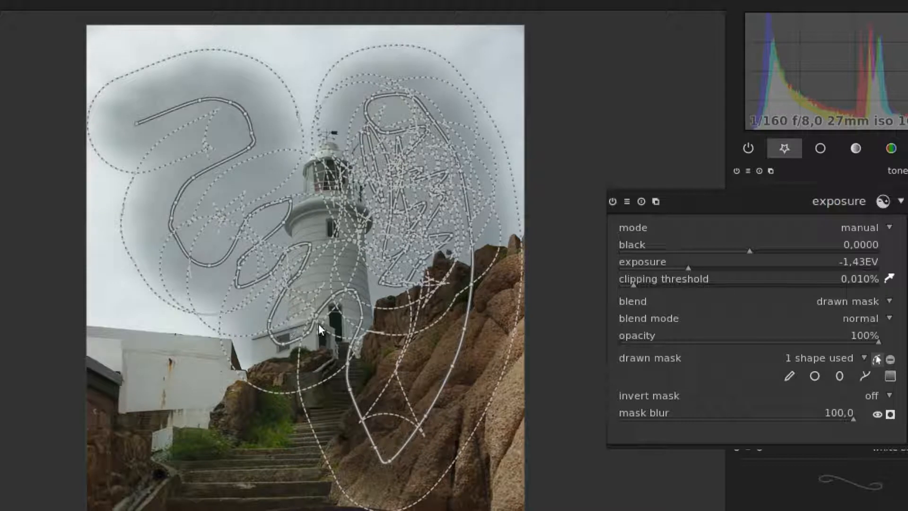
left_click(875, 358)
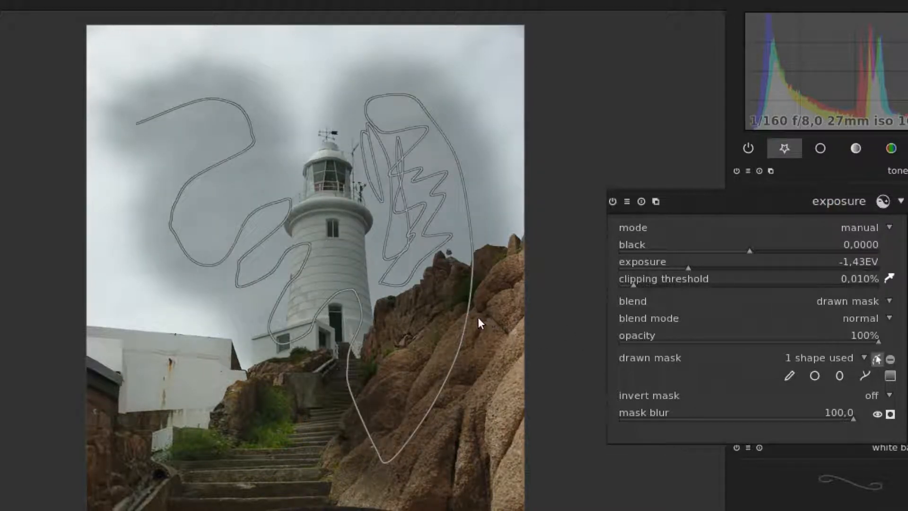
Remove the brush shape from the drawn mask and reset the exposure to 0.00 EV
right_click(466, 322)
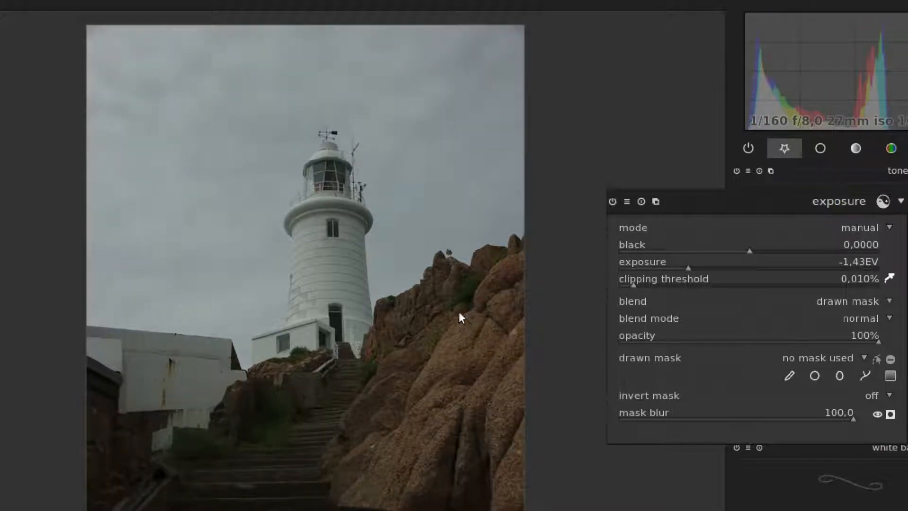
double_click(725, 267)
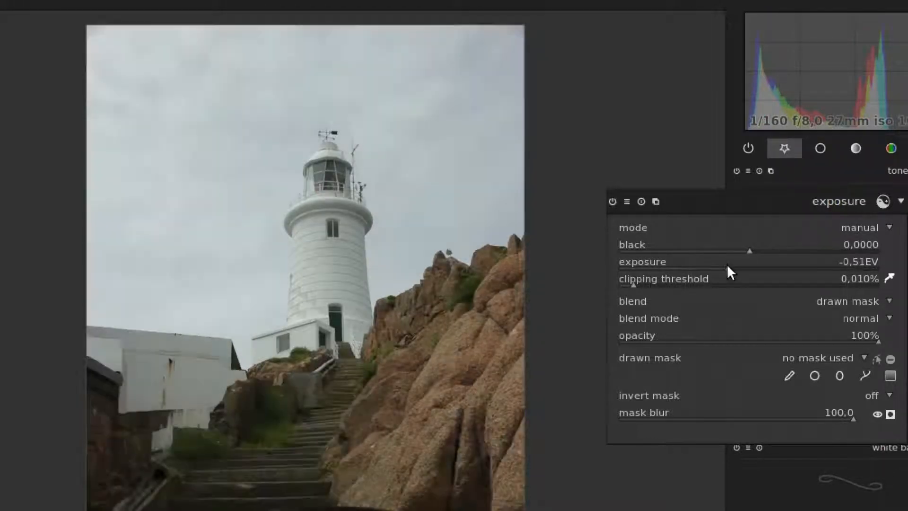
Draw a closed path mask around the lighthouse, nearby sky, steps and rocks, and set the exposure to -0.93 EV
left_click(864, 374)
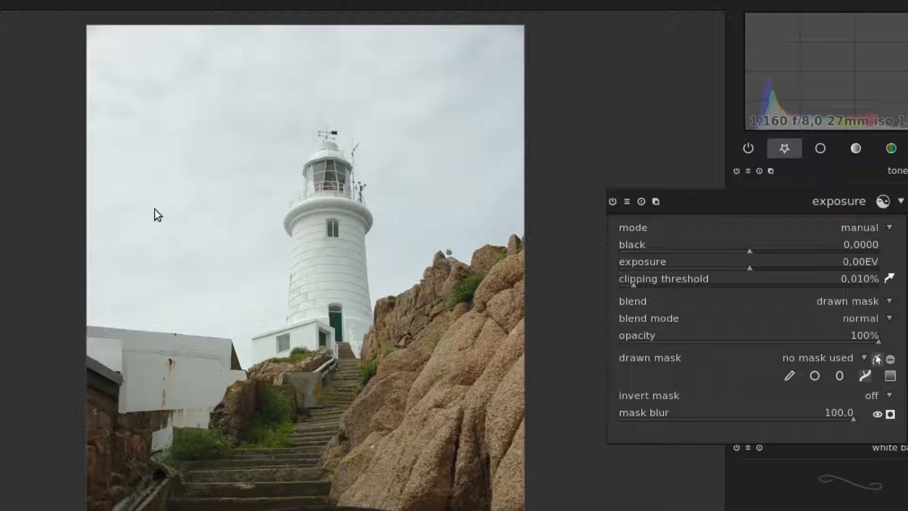
mouse_move(175, 204)
left_mouse_down()
mouse_move(170, 157)
mouse_move(178, 151)
mouse_move(243, 125)
mouse_move(302, 125)
mouse_move(386, 178)
mouse_move(476, 333)
left_mouse_up()
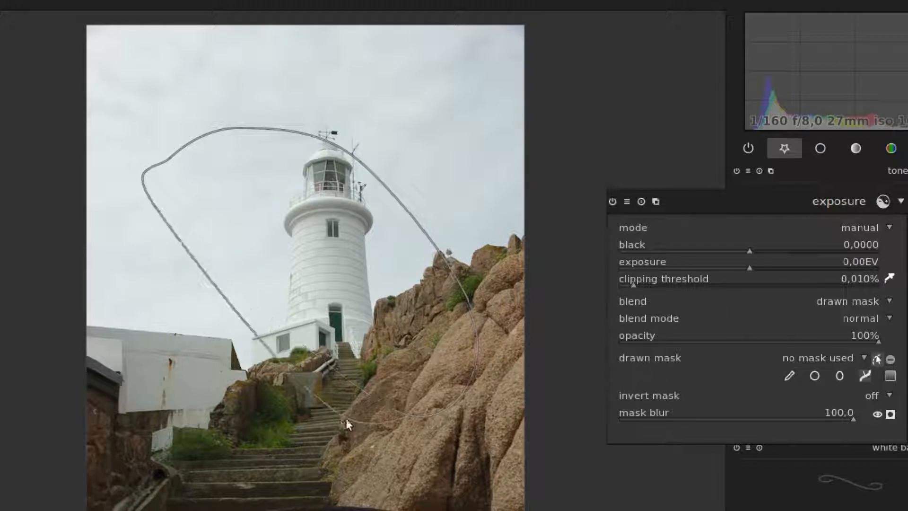
left_click(313, 423)
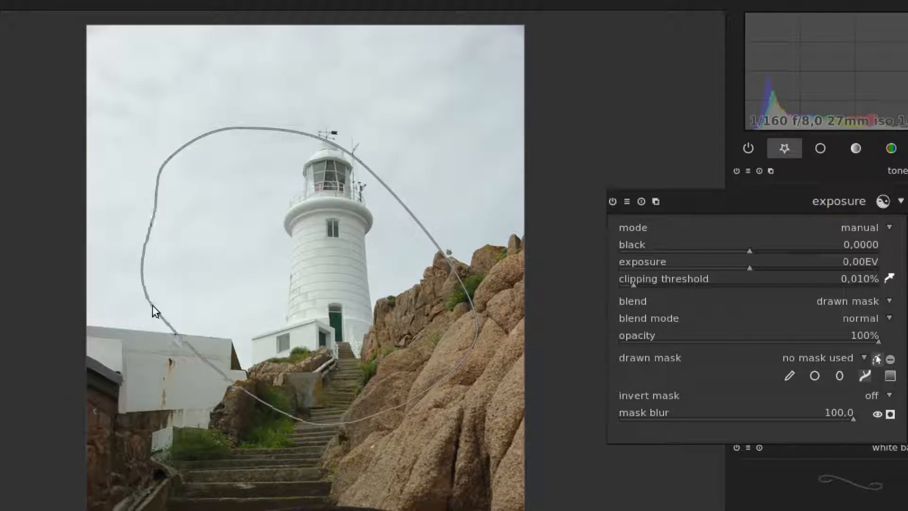
left_click(132, 314)
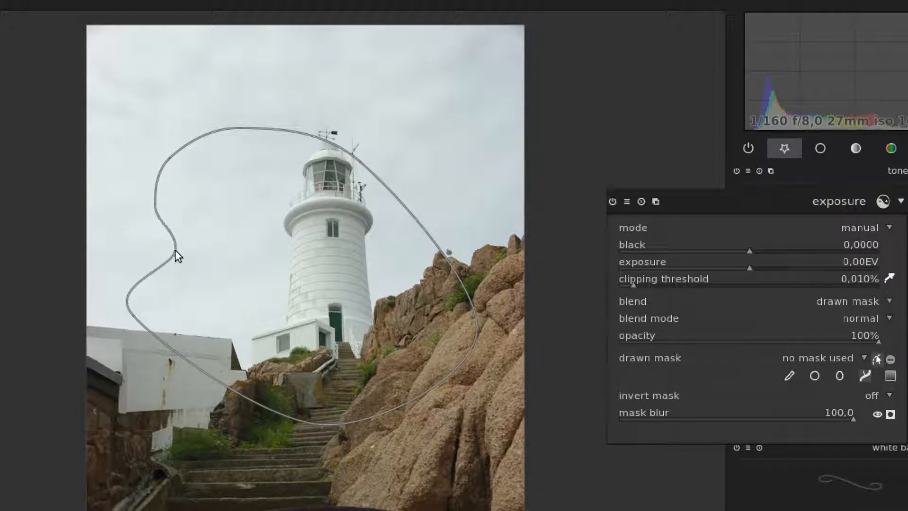
right_click(178, 250)
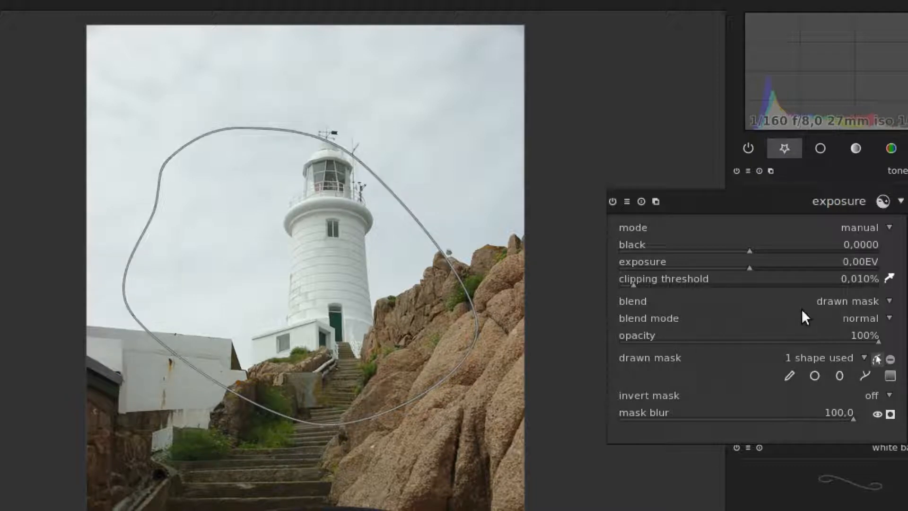
left_click_drag(751, 272, 708, 277)
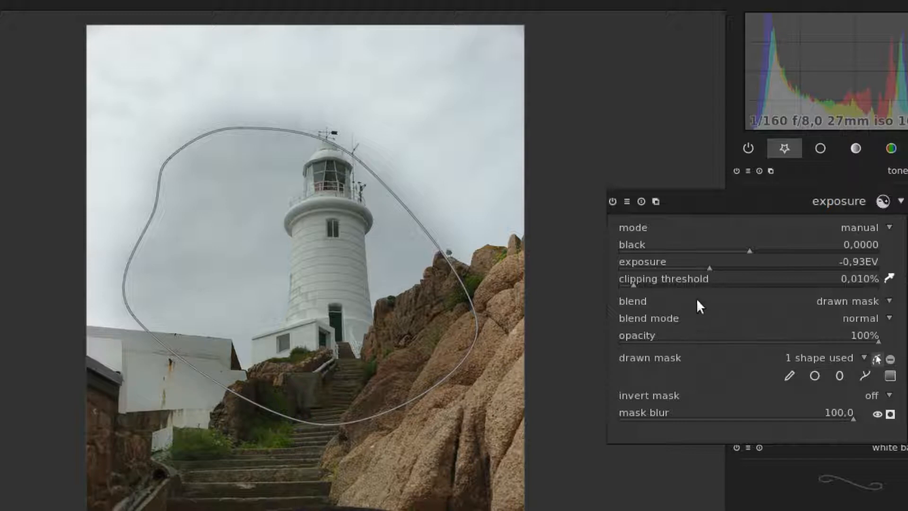
Reset the exposure to 0.00 EV and remove the path shape from the drawn mask
double_click(710, 268)
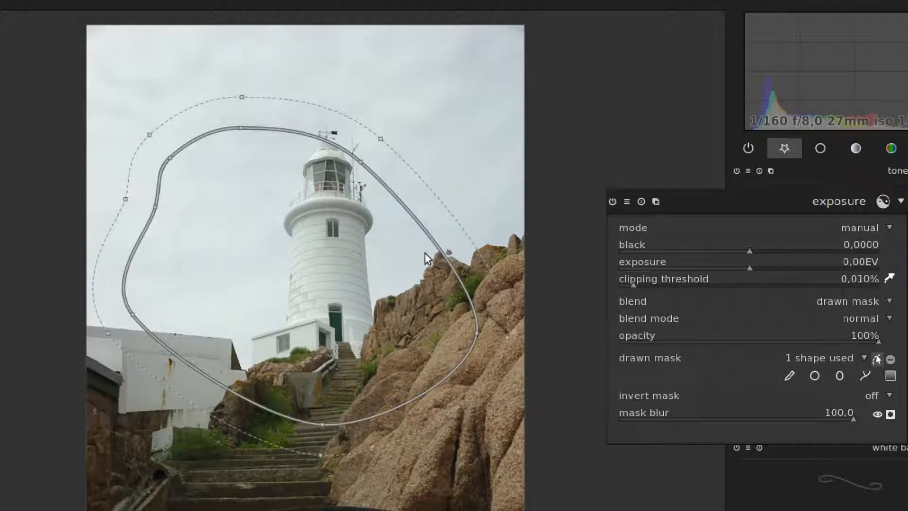
right_click(441, 249)
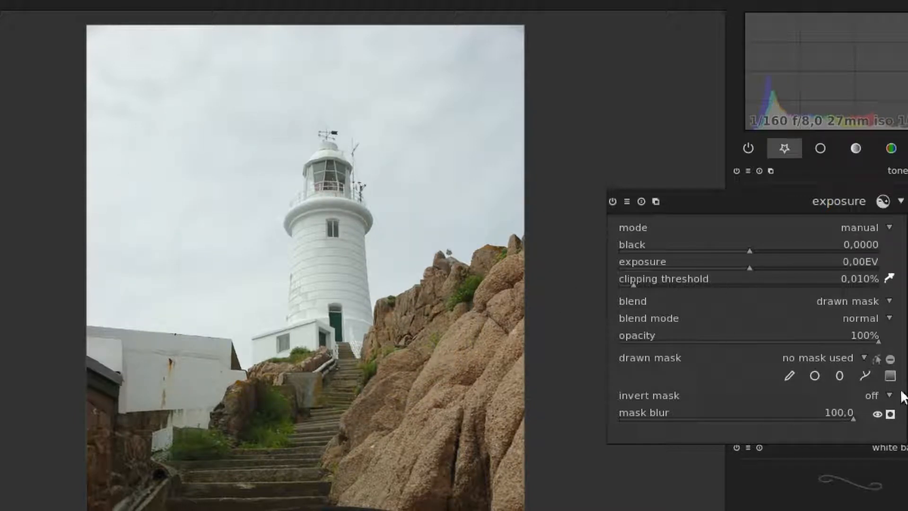
Add a gradient mask on the lighthouse, rotate it to nearly horizontal and move it down to the tower's door
left_click(890, 376)
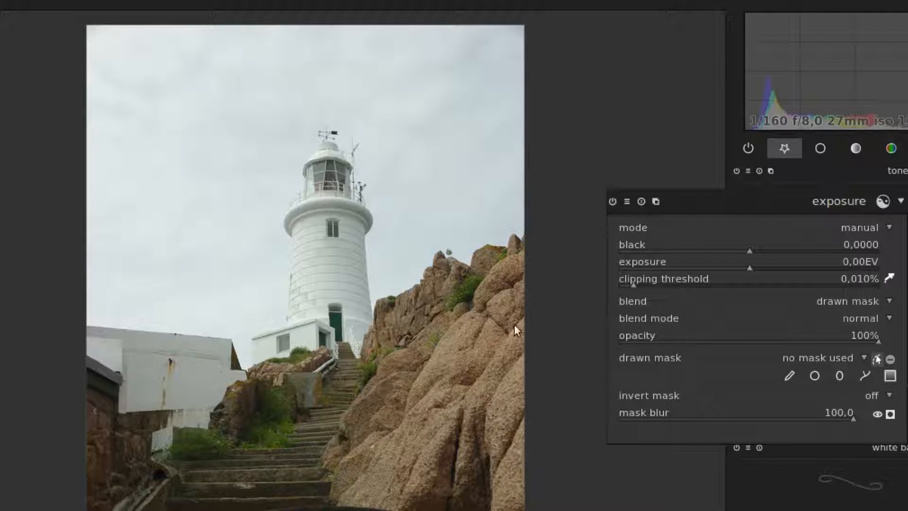
left_click(293, 275)
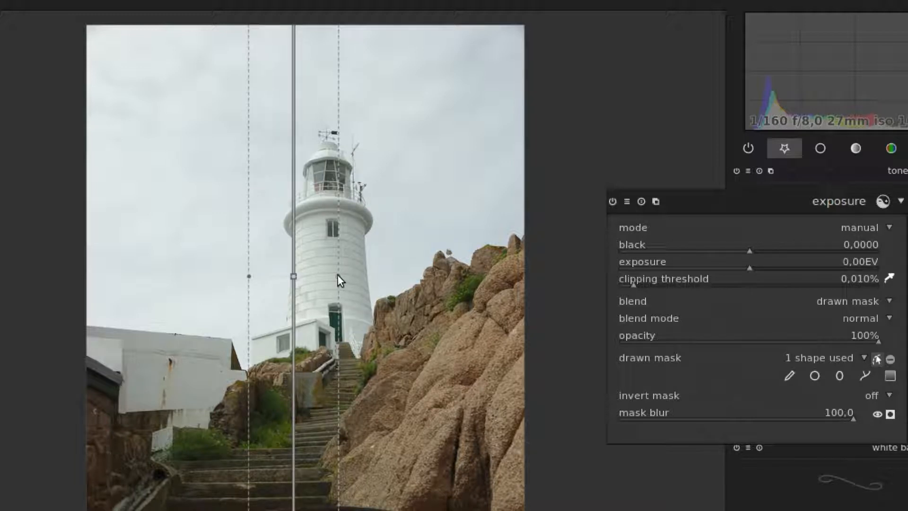
left_click_drag(337, 275, 298, 340)
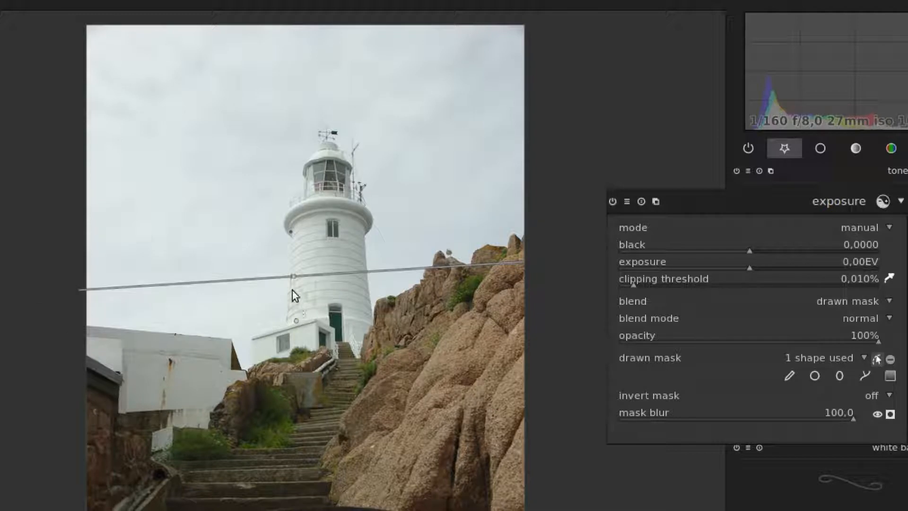
mouse_move(293, 277)
left_mouse_down()
mouse_move(304, 300)
mouse_move(328, 304)
mouse_move(328, 315)
left_mouse_up()
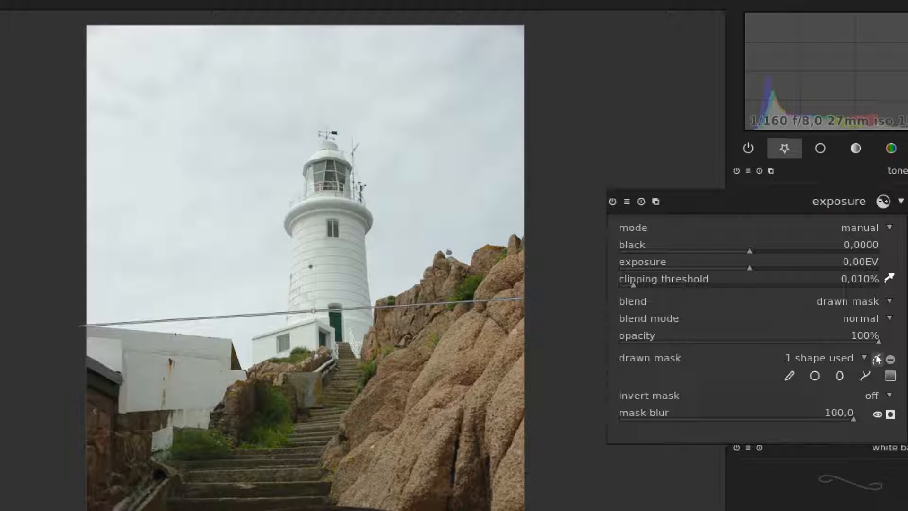
Set the exposure to -0.64 EV, and widen the gradient mask's transition and move it up to mid-tower
left_click_drag(749, 271, 719, 268)
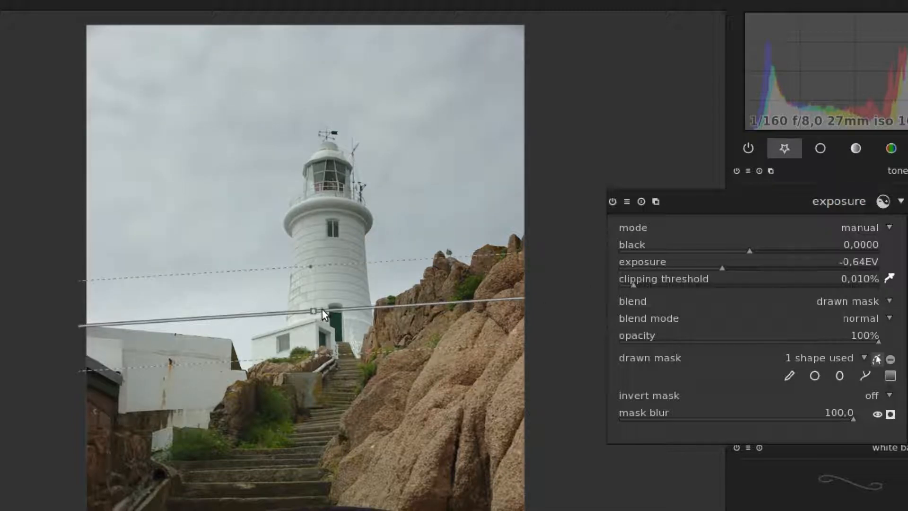
scroll(322, 309, "up", 5)
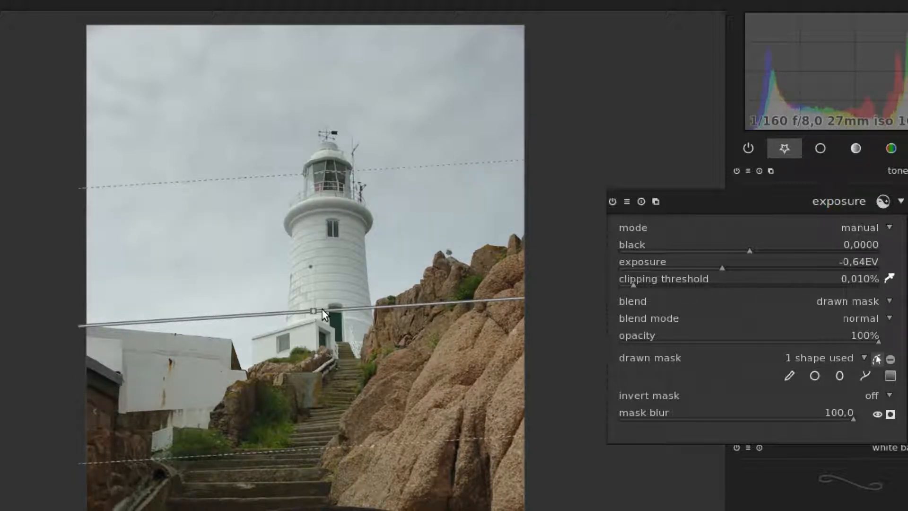
left_click_drag(315, 310, 320, 269)
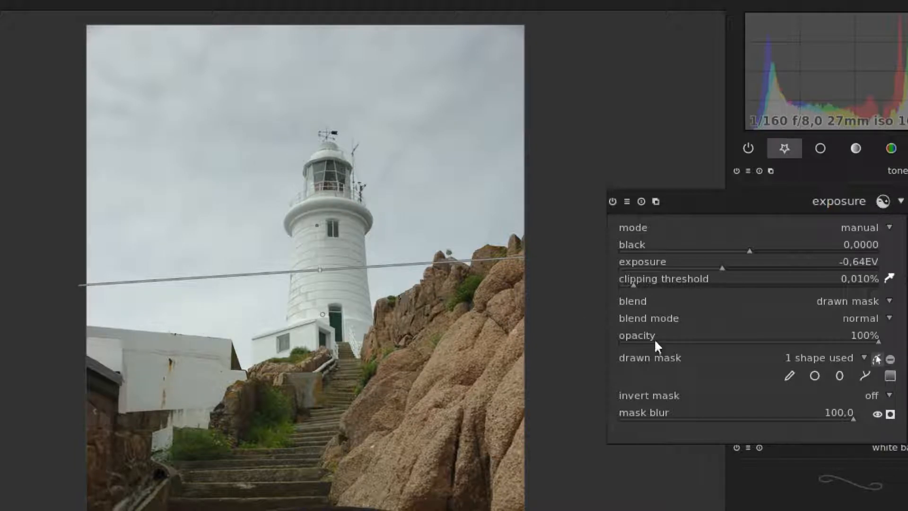
Set the exposure to -0.89 EV, and shift the gradient mask slightly upward and tilt it to rise towards the rocks
mouse_move(722, 267)
left_mouse_down()
mouse_move(703, 263)
mouse_move(710, 263)
left_mouse_up()
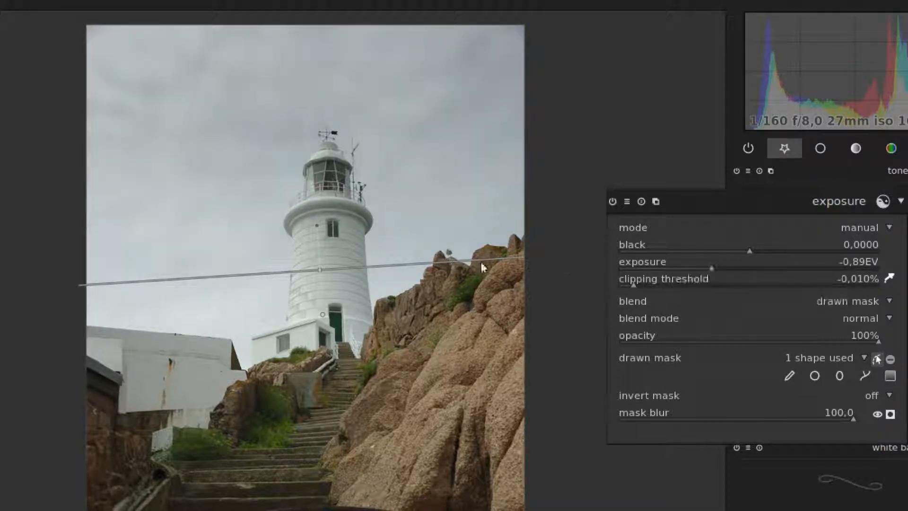
left_click_drag(319, 270, 320, 259)
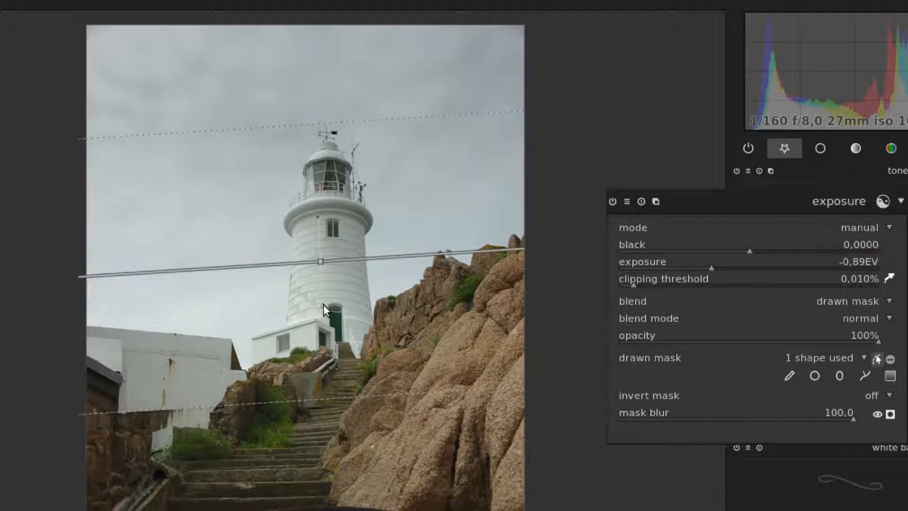
left_click_drag(324, 305, 368, 443)
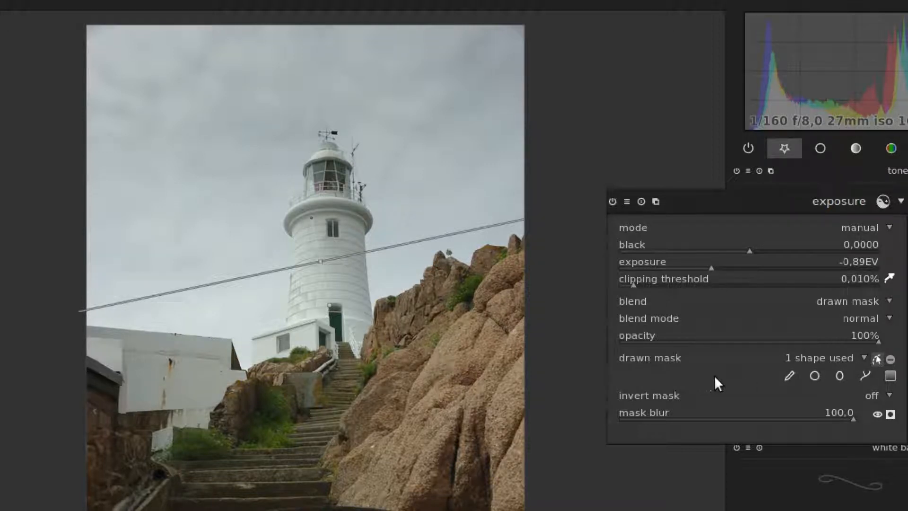
Remove the gradient from the drawn mask and return the exposure to 0.00 EV
right_click(443, 237)
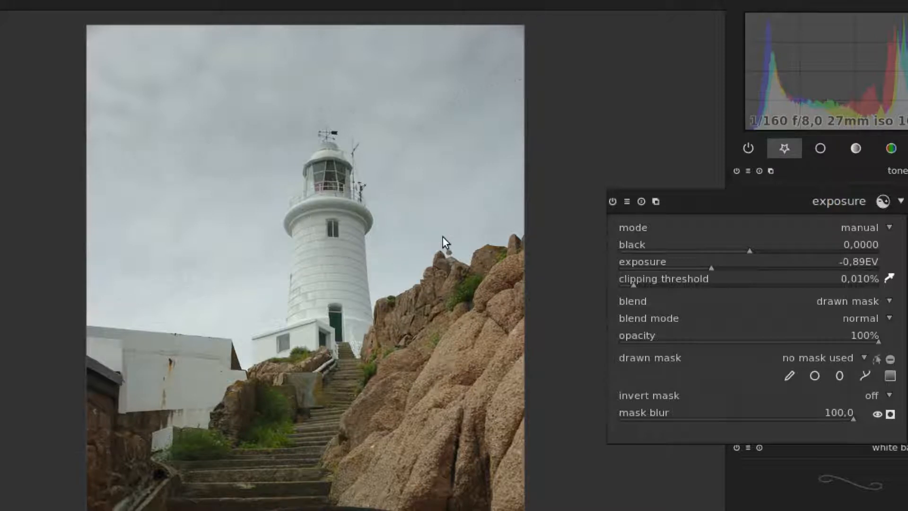
double_click(756, 263)
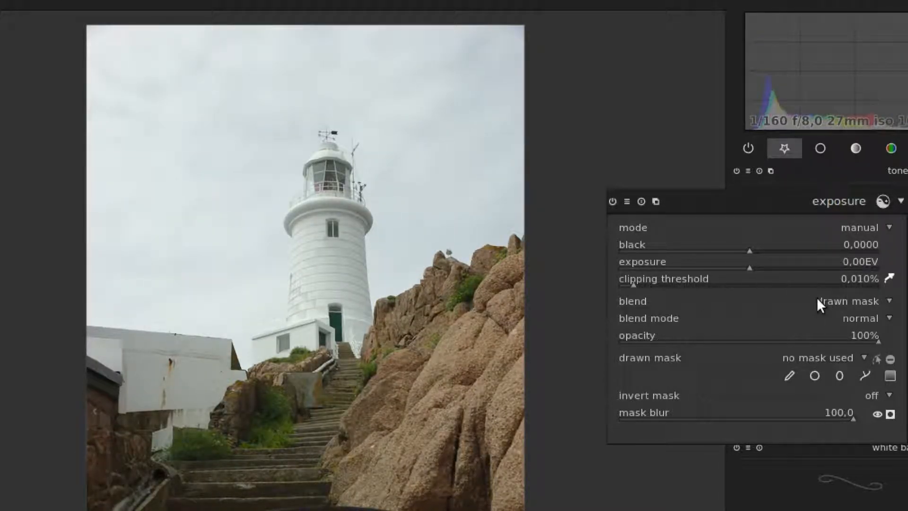
Switch the exposure module's blend to parametric mask and display the mask over the photo
left_click(855, 299)
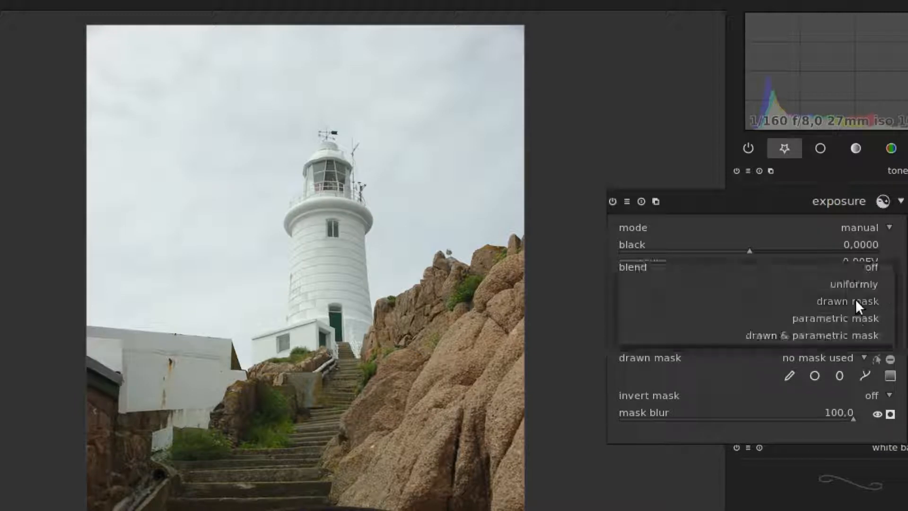
left_click(847, 318)
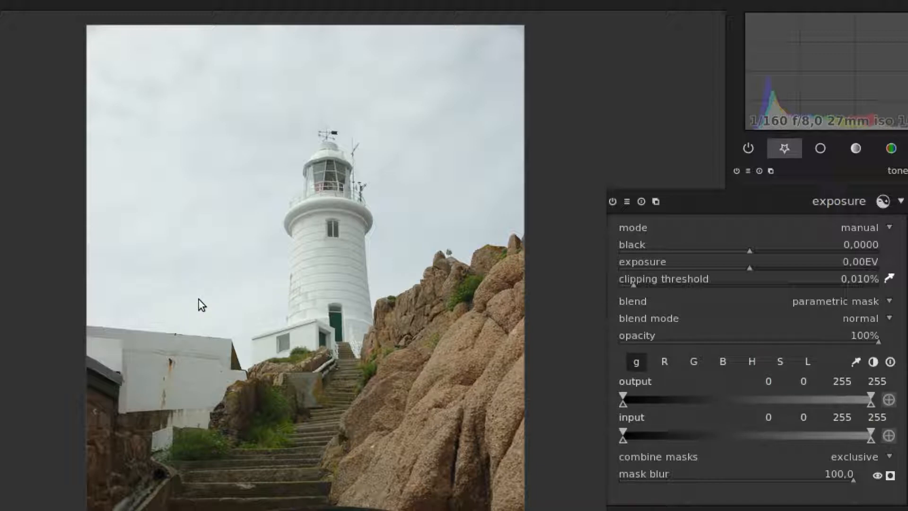
left_click(891, 476)
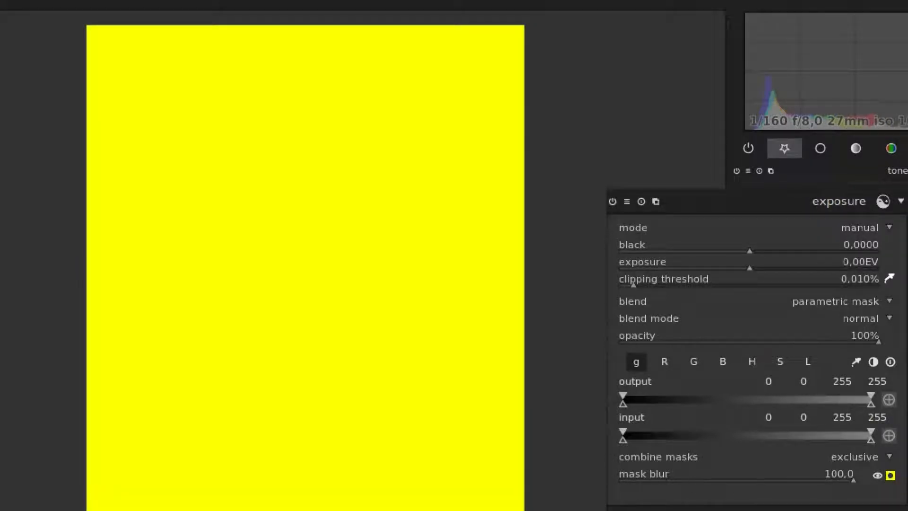
Set the exposure mask's grey input range to 37, 76, 255, 255 and its mask blur to 0
left_click_drag(623, 438, 663, 440)
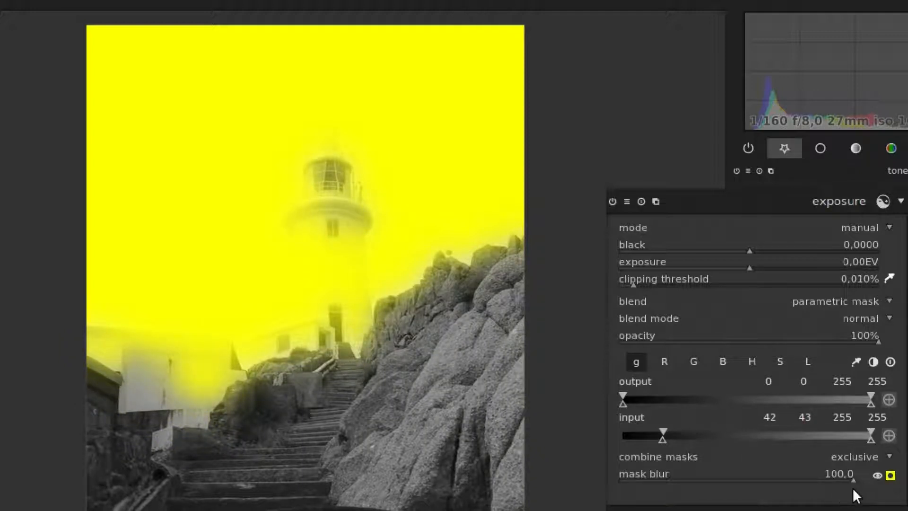
left_click_drag(853, 480, 620, 481)
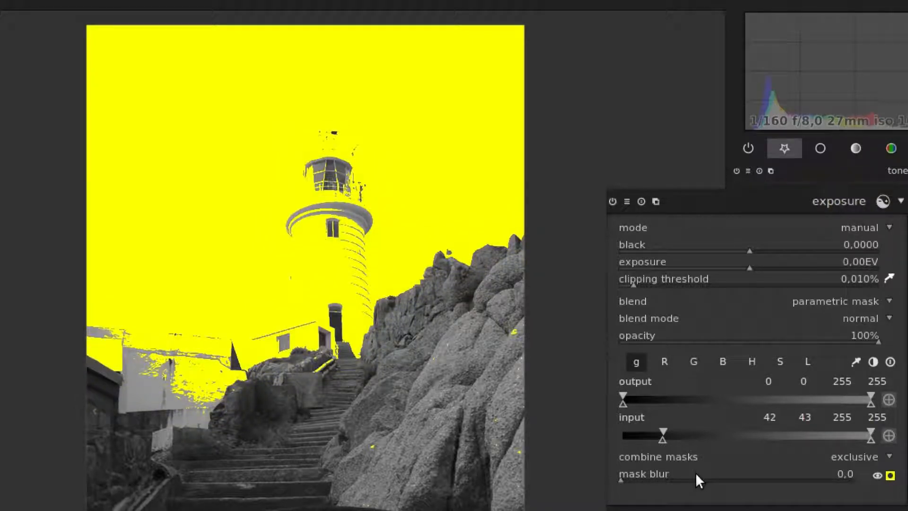
mouse_move(663, 438)
left_mouse_down()
mouse_move(674, 438)
mouse_move(671, 428)
mouse_move(648, 439)
mouse_move(695, 427)
mouse_move(646, 439)
mouse_move(658, 438)
left_mouse_up()
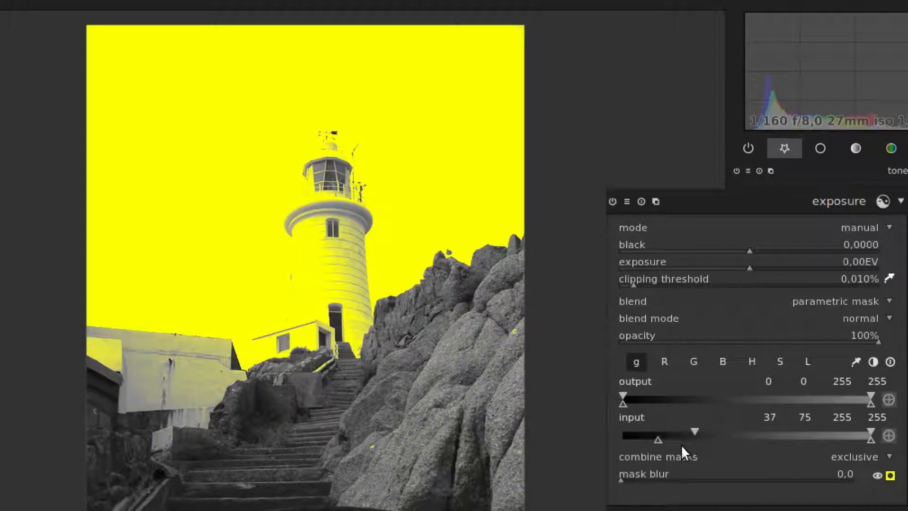
mouse_move(694, 430)
left_mouse_down()
mouse_move(712, 430)
mouse_move(696, 435)
left_mouse_up()
Hide the mask overlay, try an exposure of 0.18 EV through the parametric mask, and reset the exposure to 0.00 EV
left_click(890, 475)
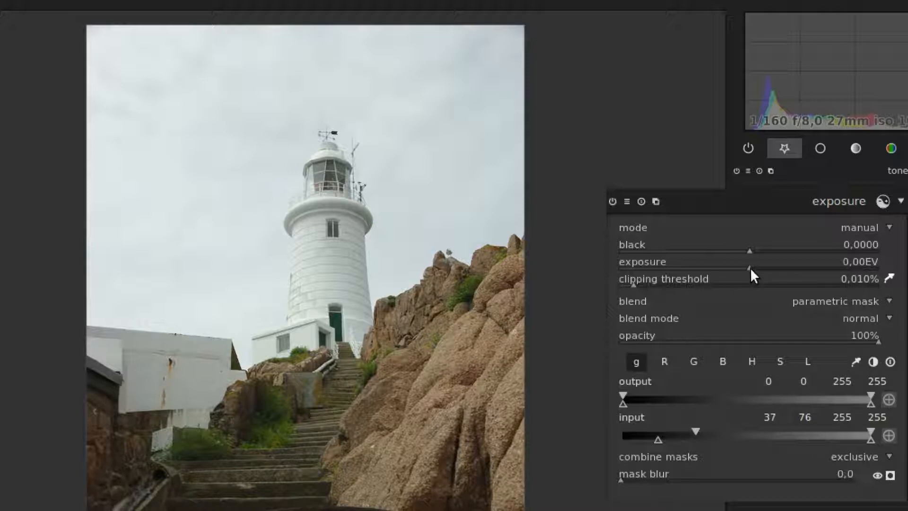
mouse_move(747, 267)
left_mouse_down()
mouse_move(724, 268)
mouse_move(755, 268)
left_mouse_up()
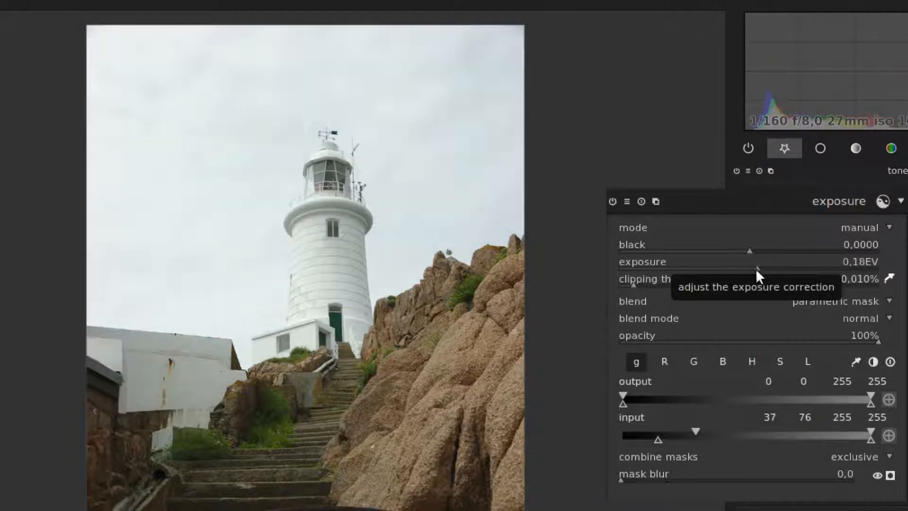
double_click(756, 269)
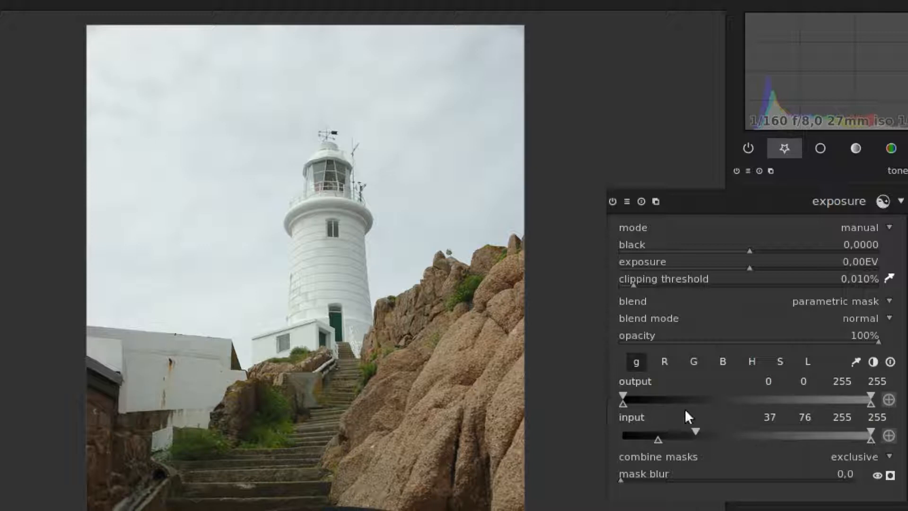
Look through the parametric mask's R, G, B, H, S and L channels and return to the g channel
left_click(664, 361)
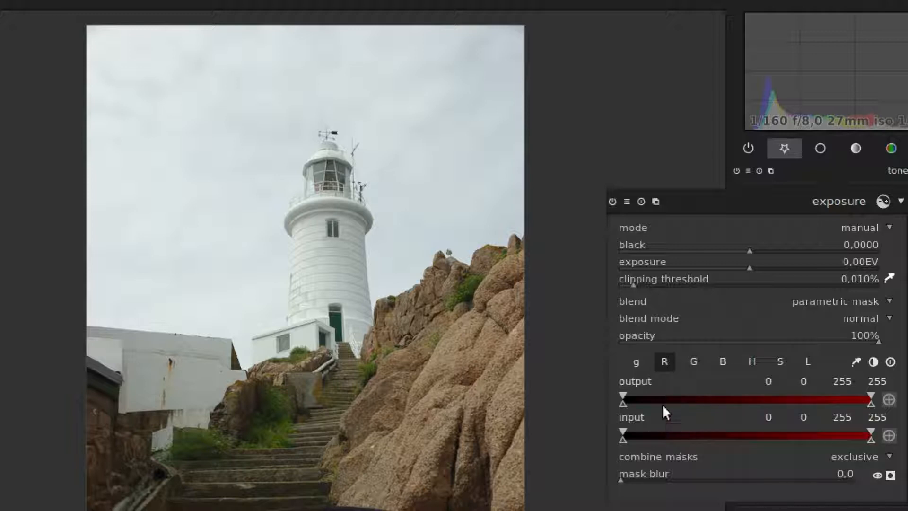
left_click(691, 362)
left_click(722, 362)
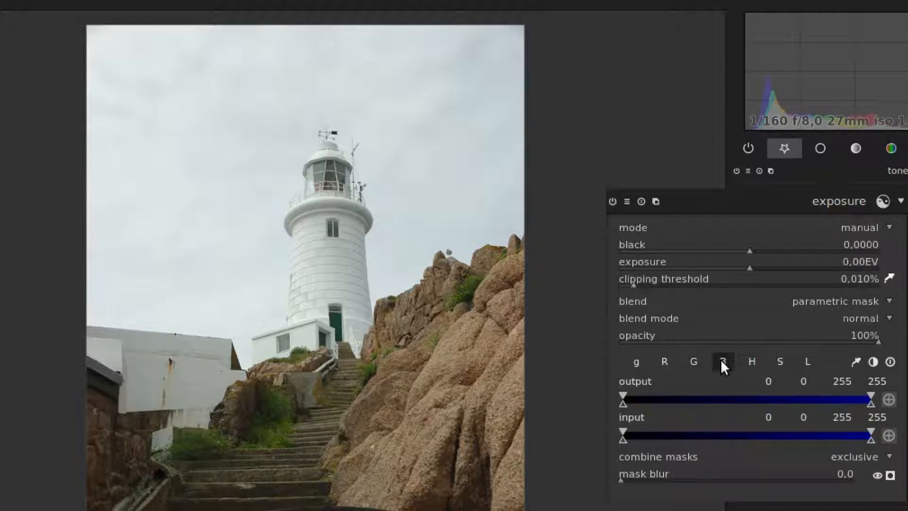
left_click(751, 359)
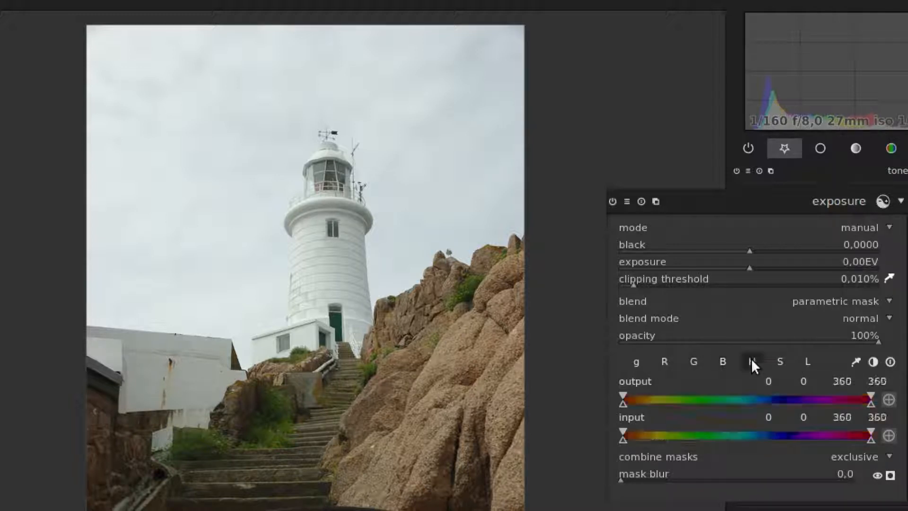
left_click(778, 361)
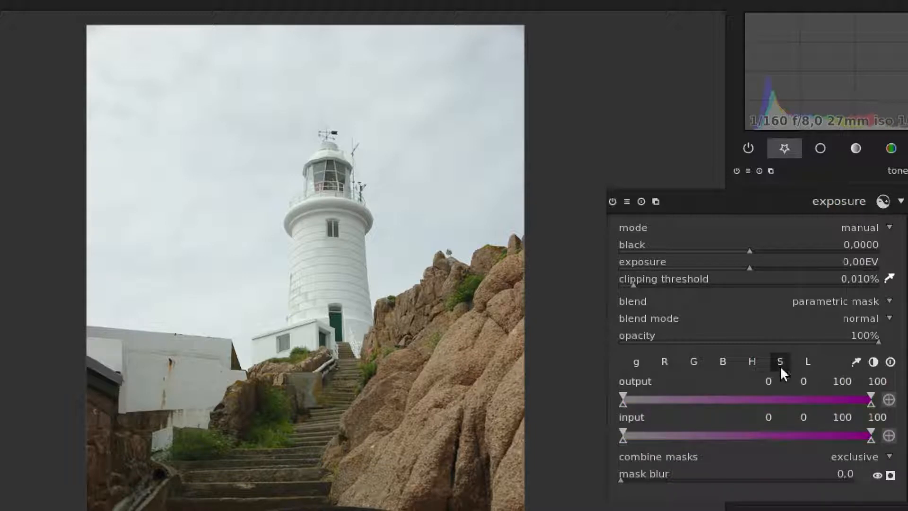
left_click(807, 359)
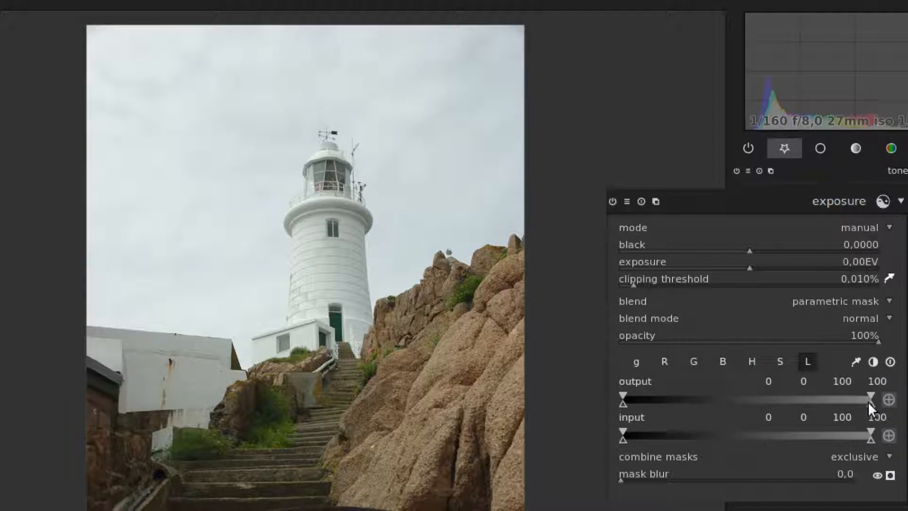
left_click(637, 361)
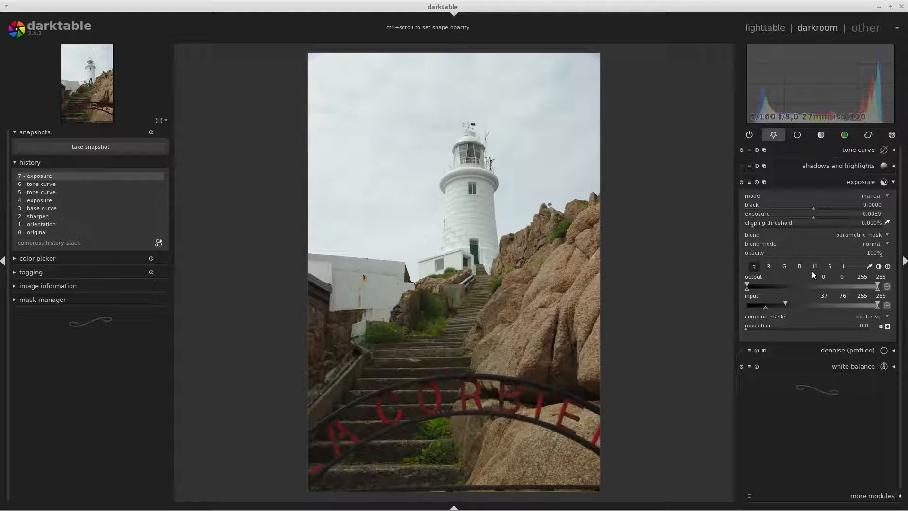
Reset the exposure module to its defaults and collapse it
left_click(756, 182)
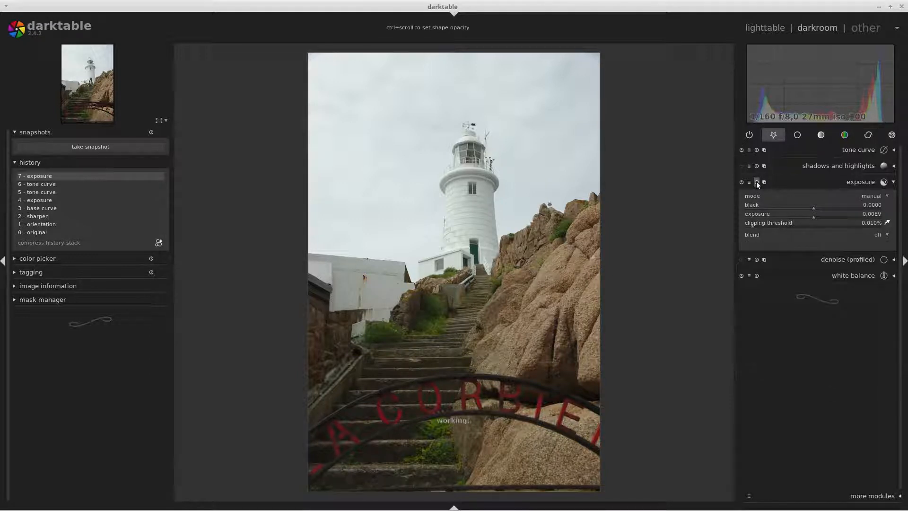
left_click(740, 184)
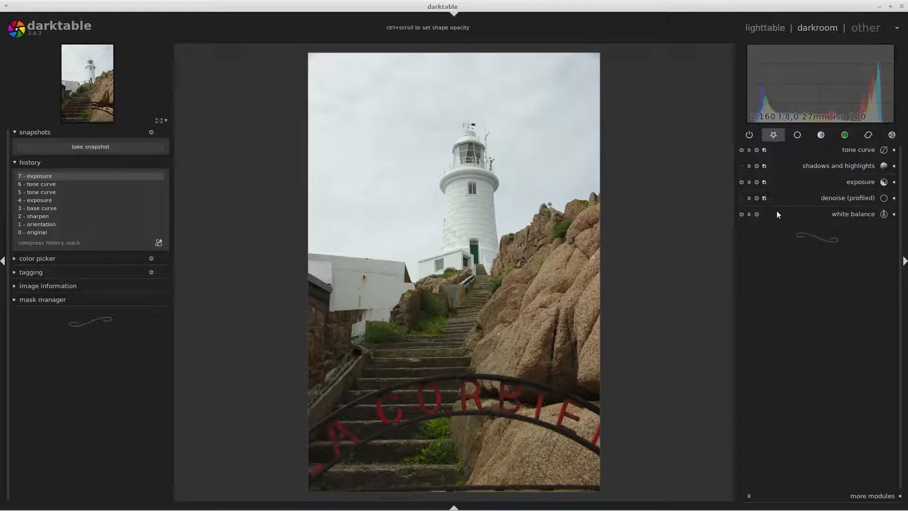
Add the color zones module to the color group and expand its controls
left_click(845, 135)
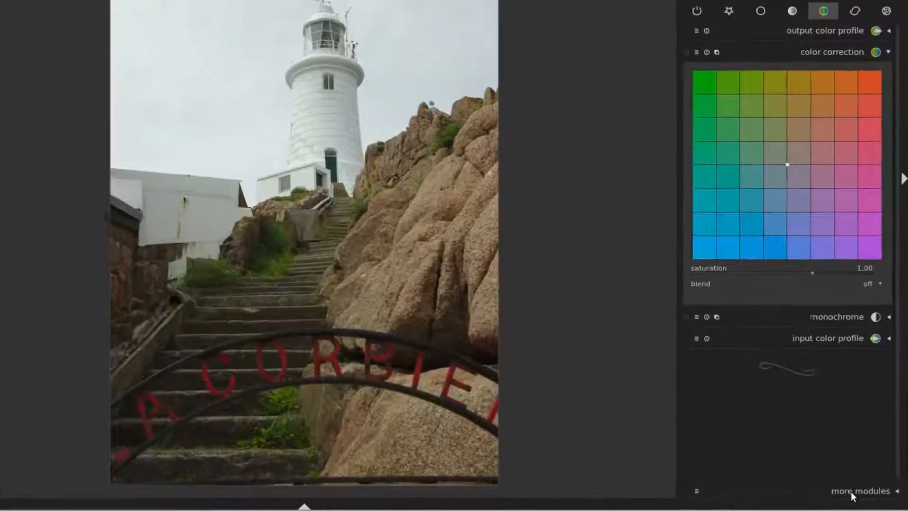
left_click(861, 496)
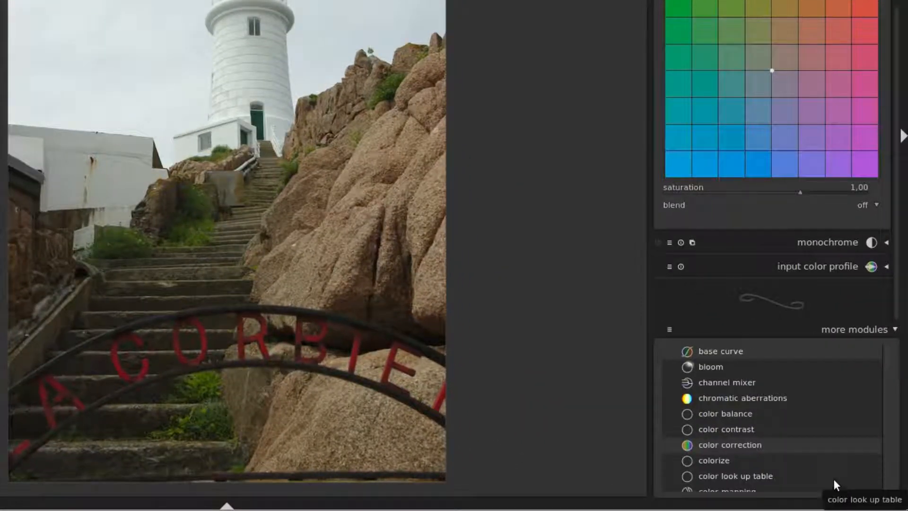
scroll(786, 423, "down", 5)
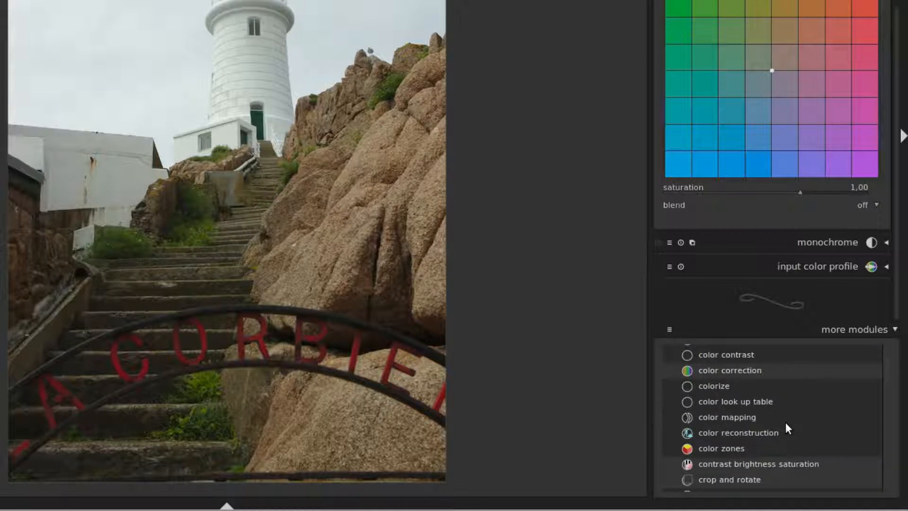
left_click(722, 448)
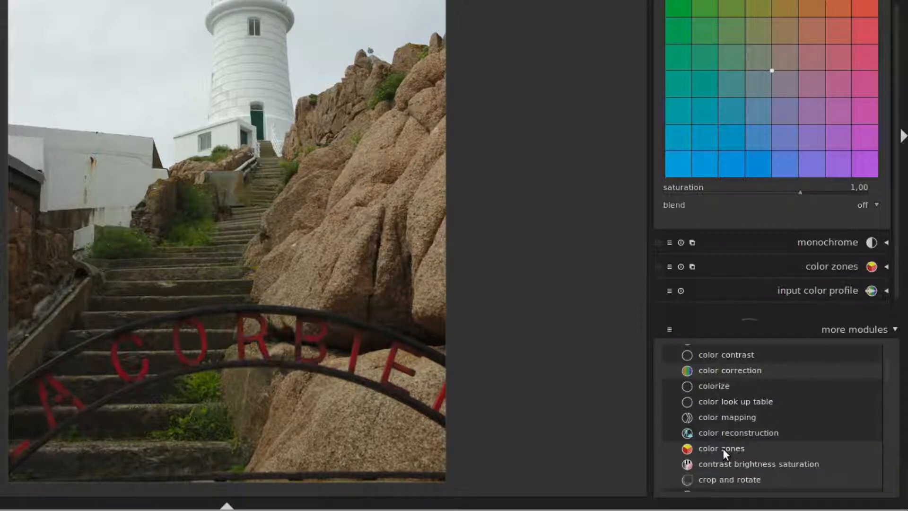
left_click(843, 331)
left_click(844, 315)
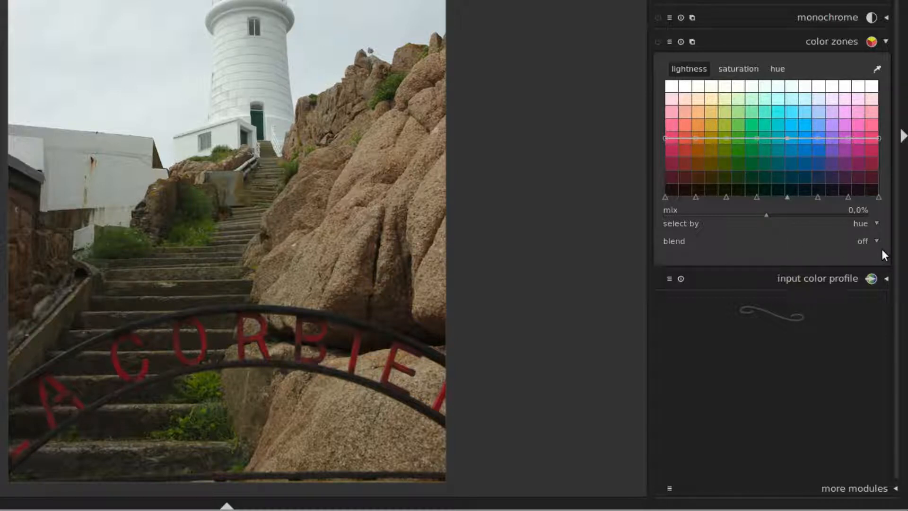
Switch color zones' blend to parametric mask and sample the bright green leaves above the steps with the mask's color picker
left_click(861, 241)
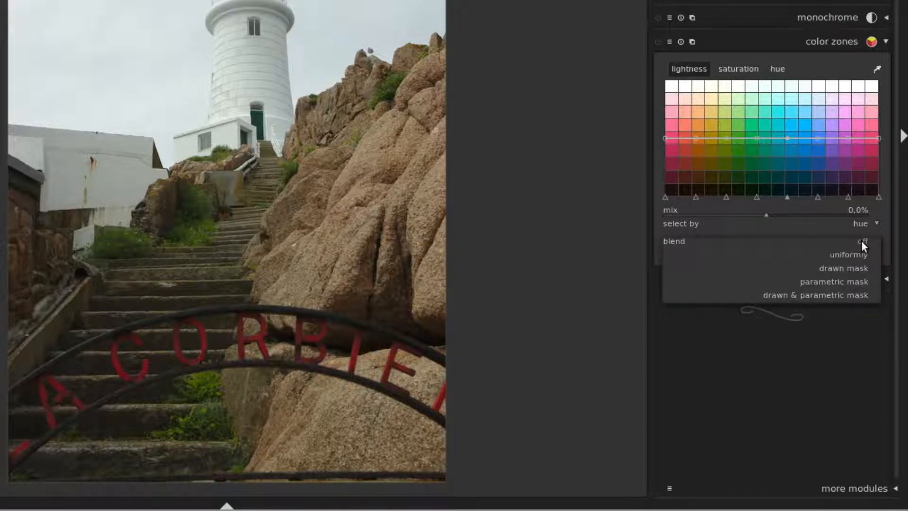
left_click(837, 281)
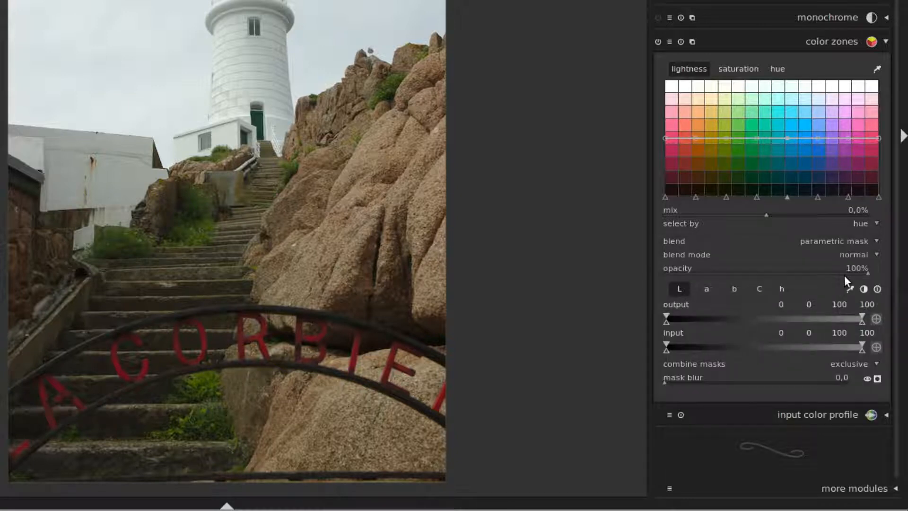
middle_click(200, 410)
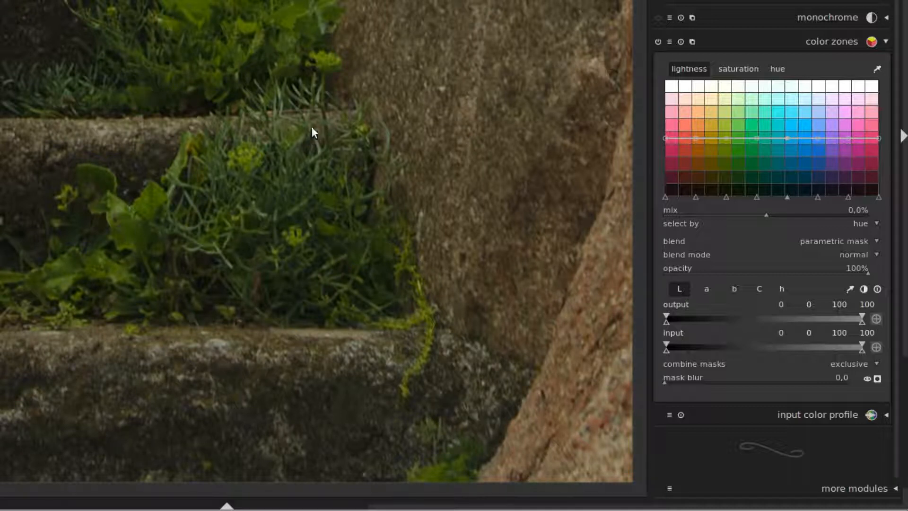
left_click_drag(279, 101, 322, 205)
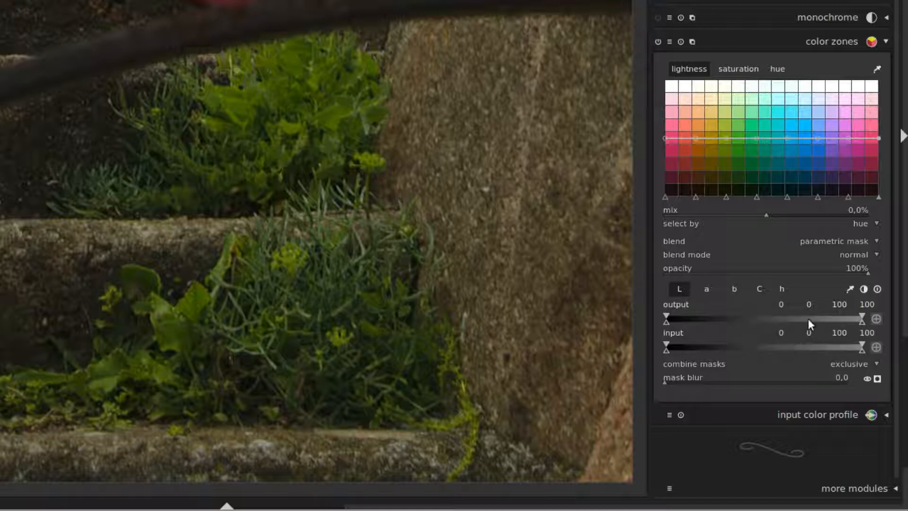
left_click(849, 288)
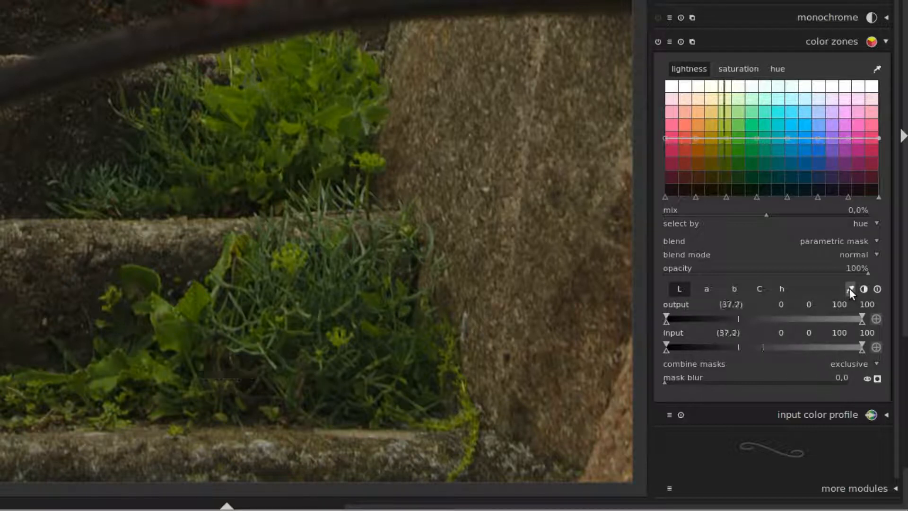
left_click(240, 105)
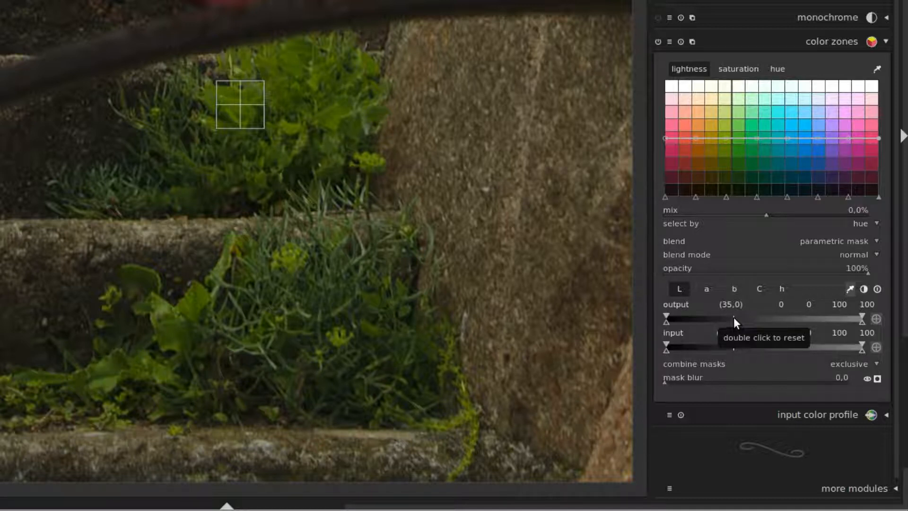
Examine where the sampled green falls in the parametric mask's a, b, C and h channels
left_click(707, 290)
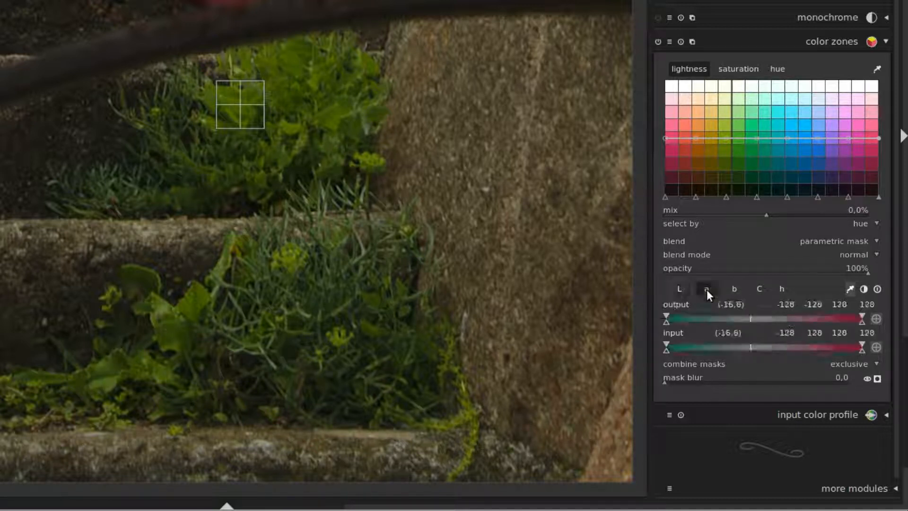
left_click(733, 289)
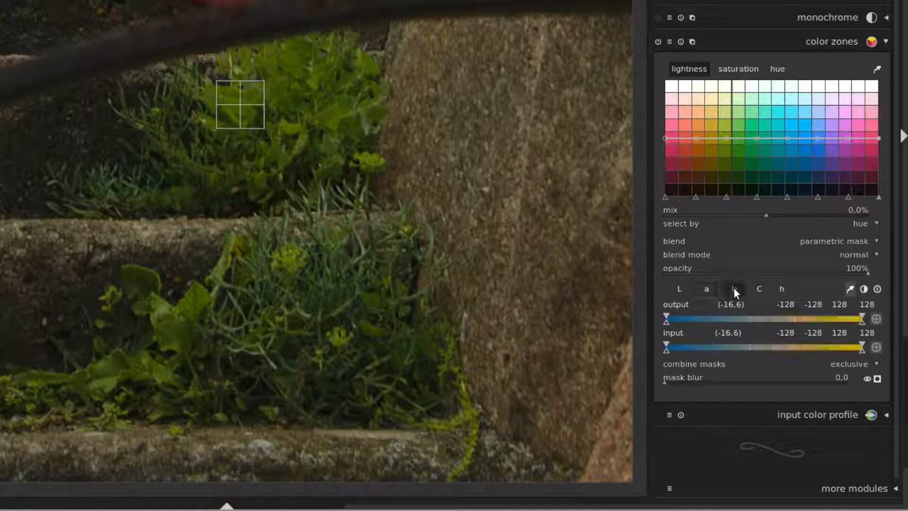
left_click(759, 289)
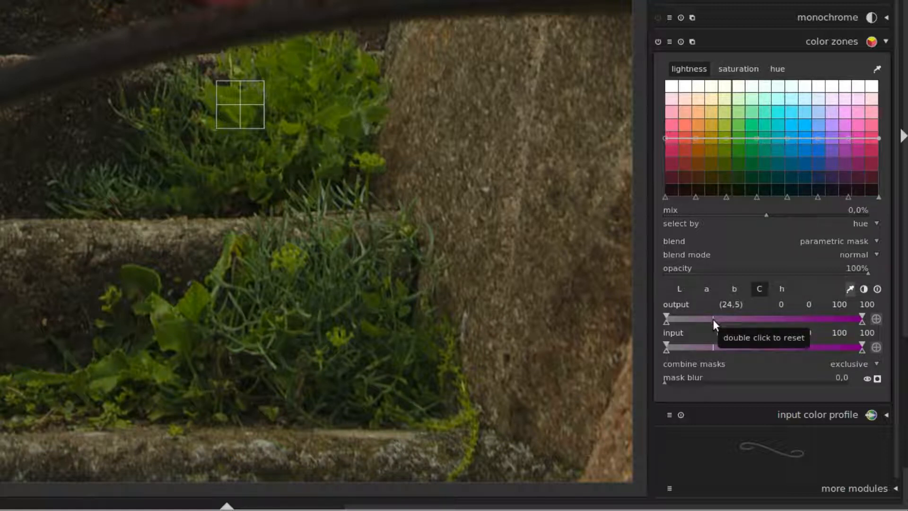
left_click(782, 288)
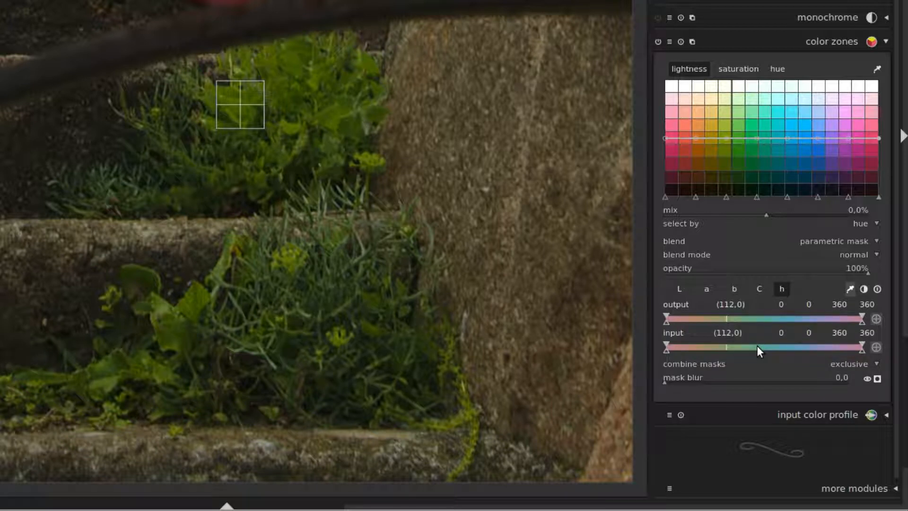
Display the color zones mask and narrow its hue input range to 100–125 to isolate the green plants
left_click(877, 379)
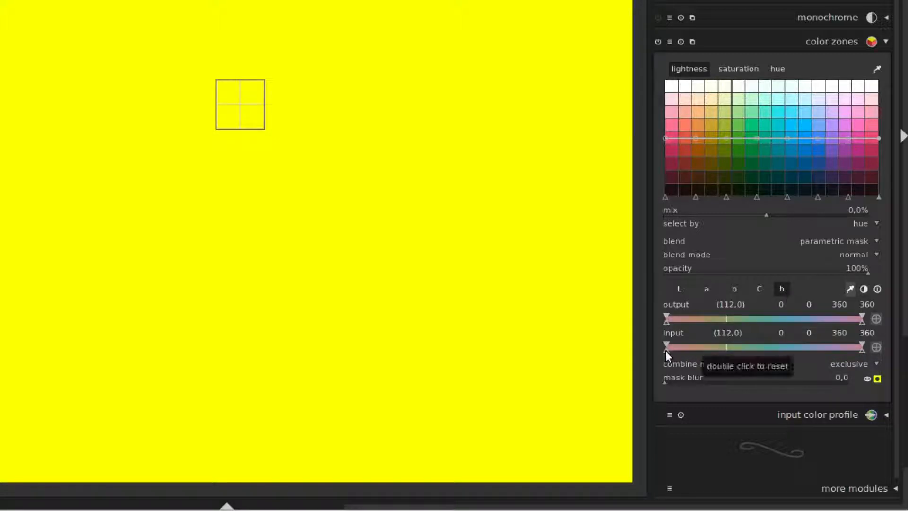
left_click_drag(666, 350, 705, 351)
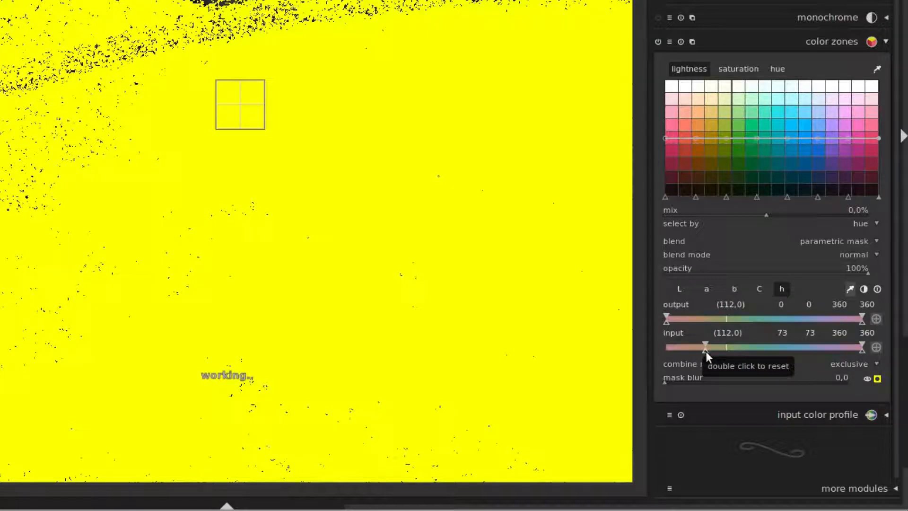
left_click_drag(864, 350, 752, 363)
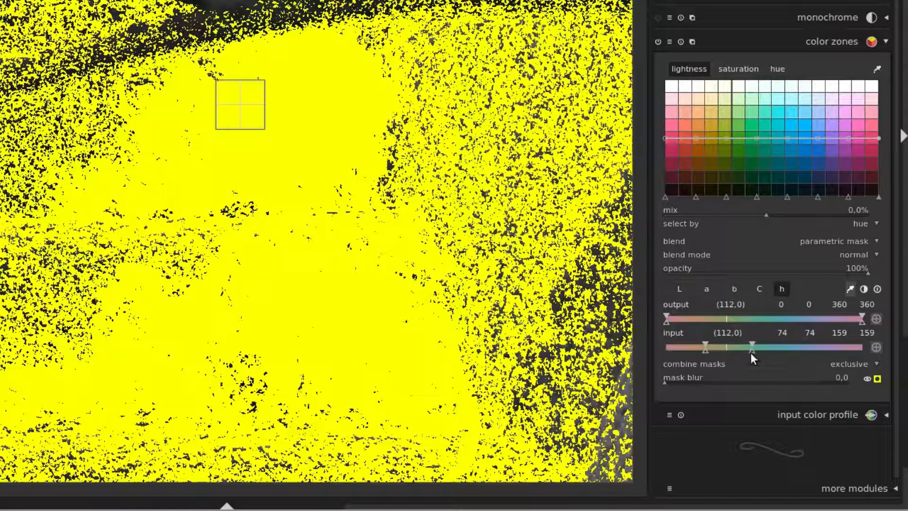
mouse_move(752, 352)
left_mouse_down()
mouse_move(703, 349)
mouse_move(717, 351)
left_mouse_up()
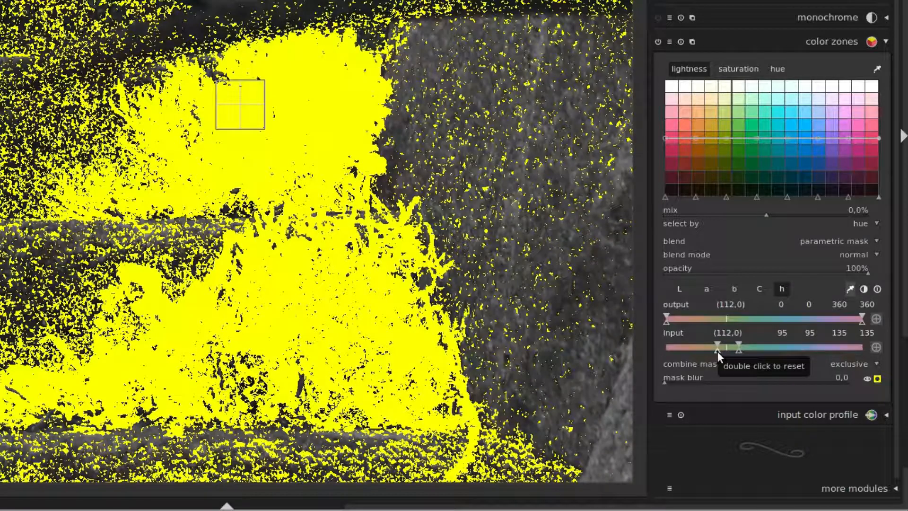
left_click_drag(717, 350, 720, 351)
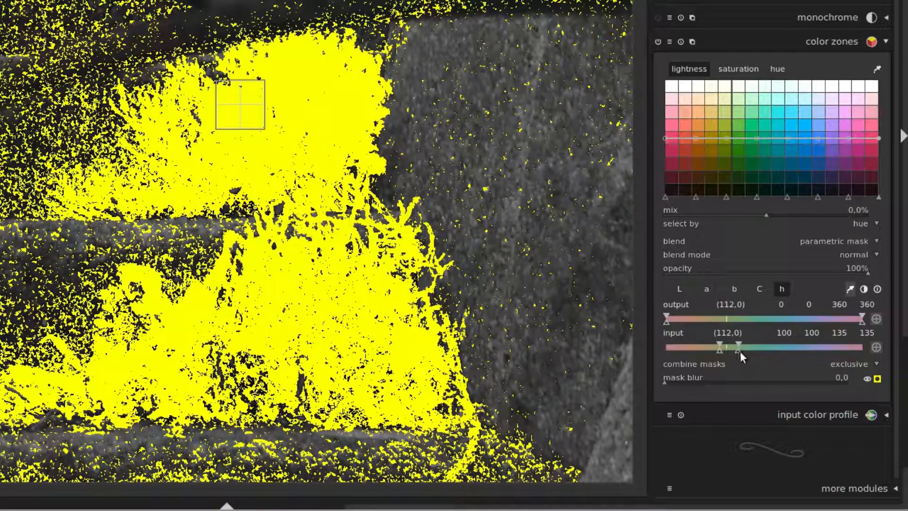
left_click_drag(739, 350, 733, 354)
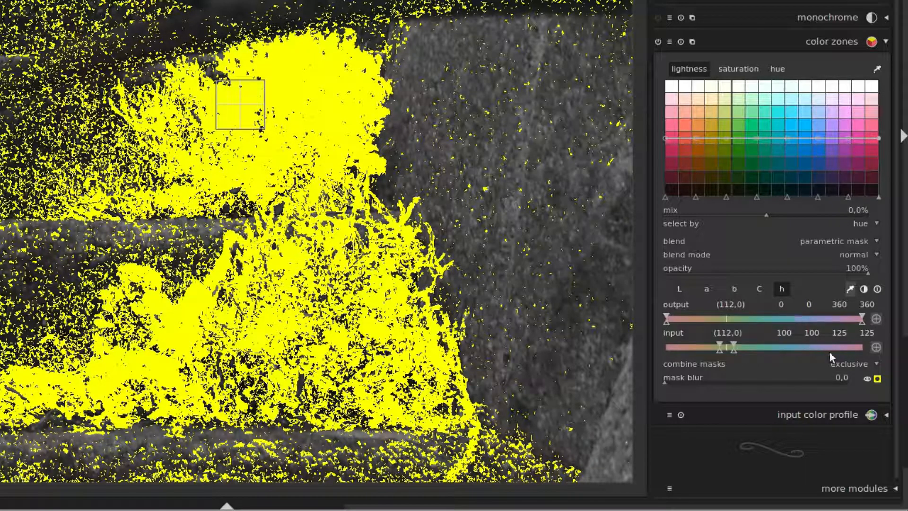
Set the lower limits of the mask's L input range to 9 and 15 to exclude the darkest areas
left_click(679, 286)
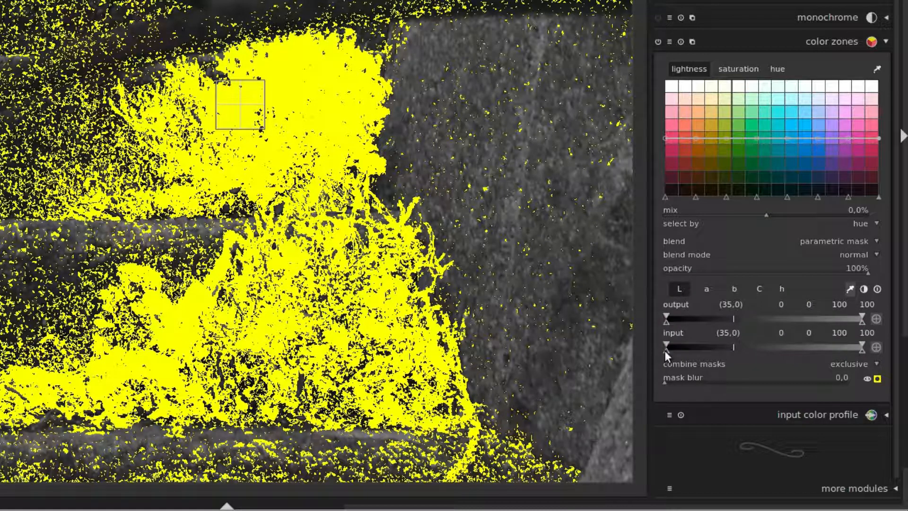
left_click_drag(665, 350, 708, 350)
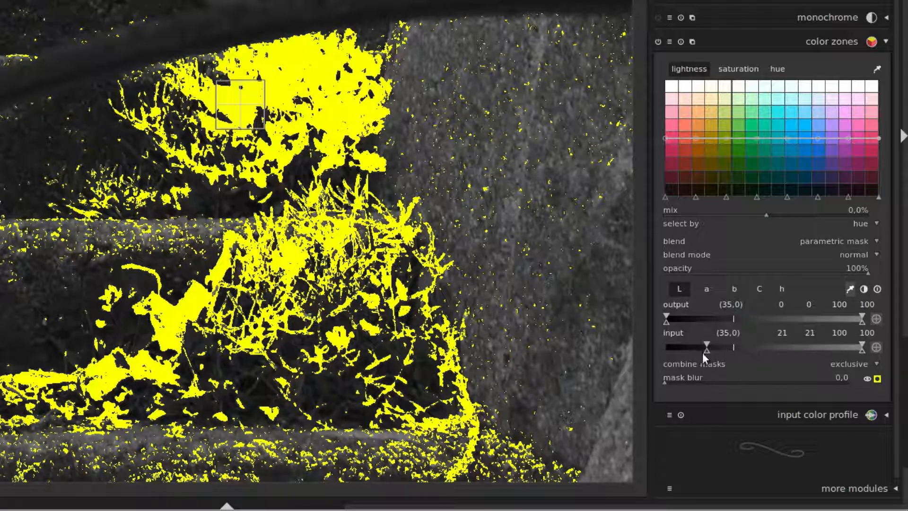
left_click_drag(706, 350, 682, 353)
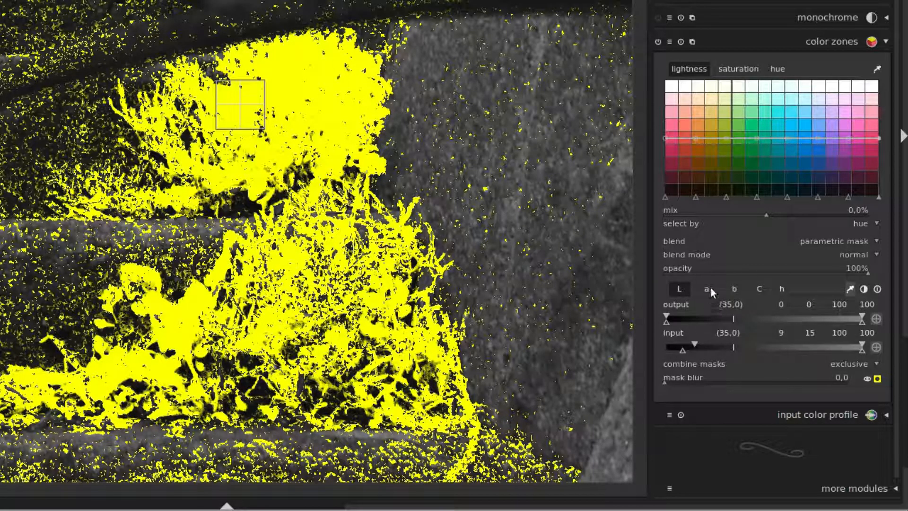
Set the lower limits of the mask's C input range to 5 and 11 to exclude the nearly colorless stone
left_click(758, 288)
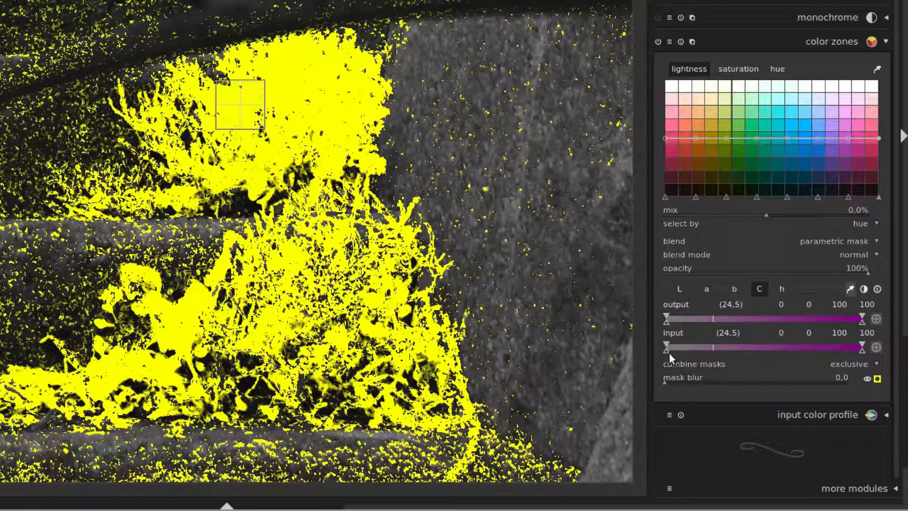
left_click_drag(667, 351, 688, 347)
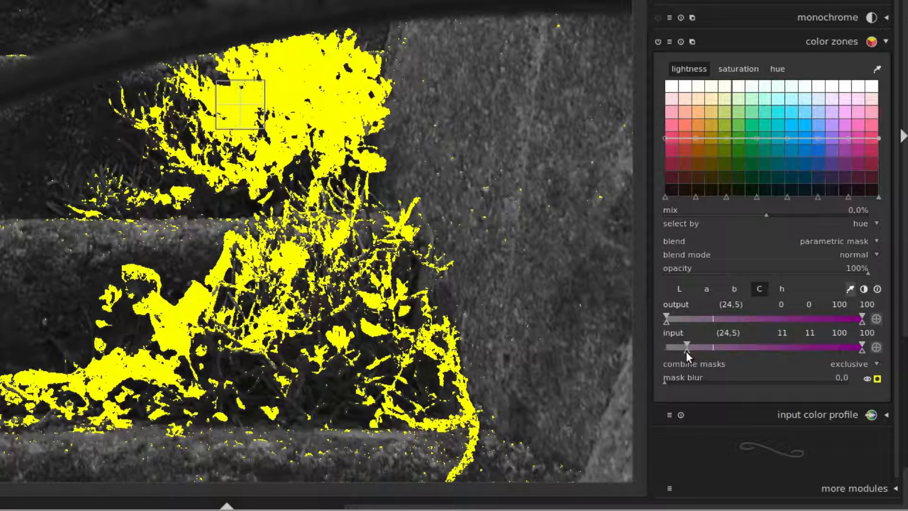
left_click_drag(685, 350, 680, 350)
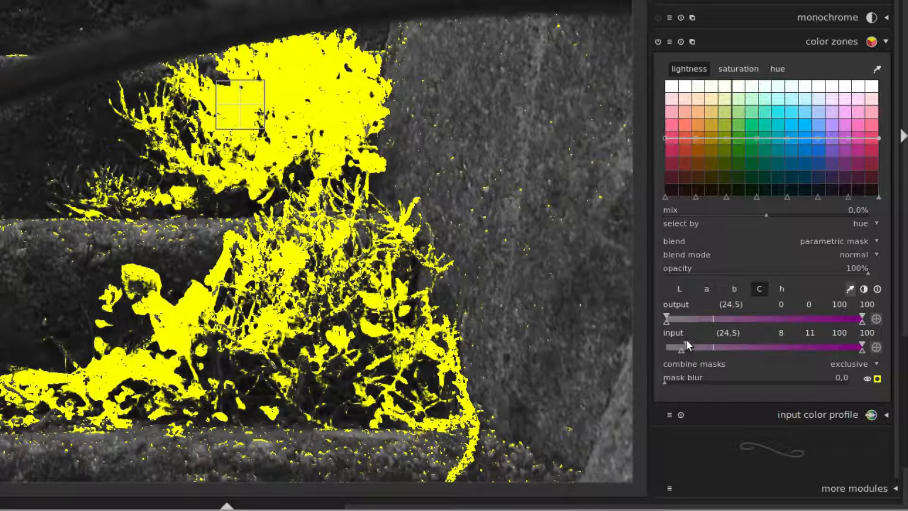
left_click_drag(680, 351, 676, 352)
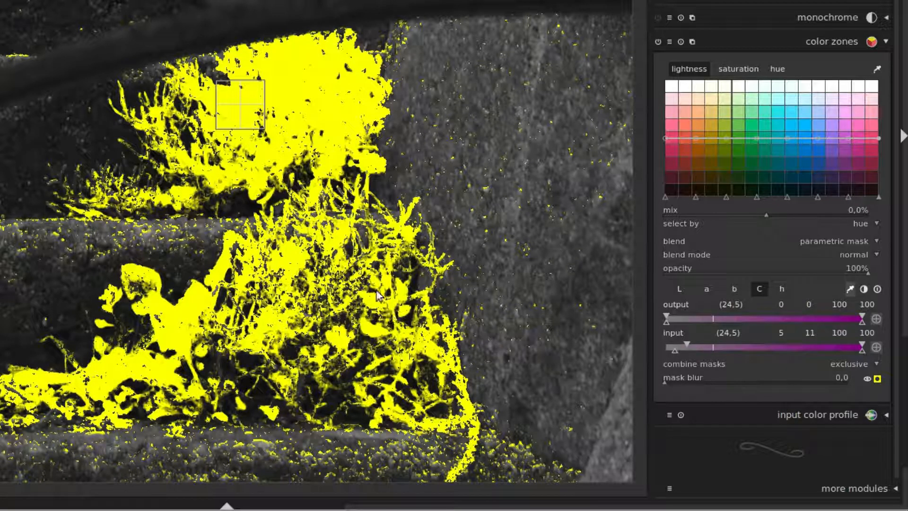
Set the color zones mask blur to 4.8 to soften the edges around the plants
scroll(352, 271, "down", 3)
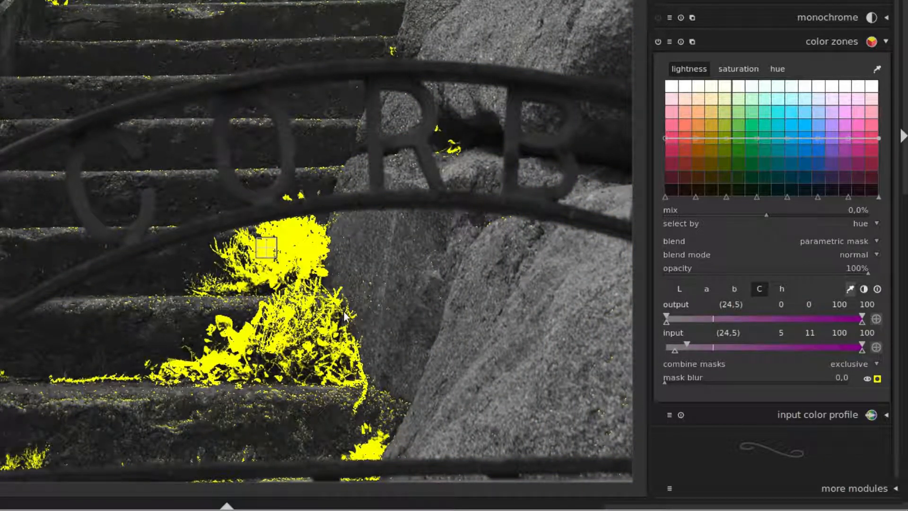
scroll(343, 312, "down", 3)
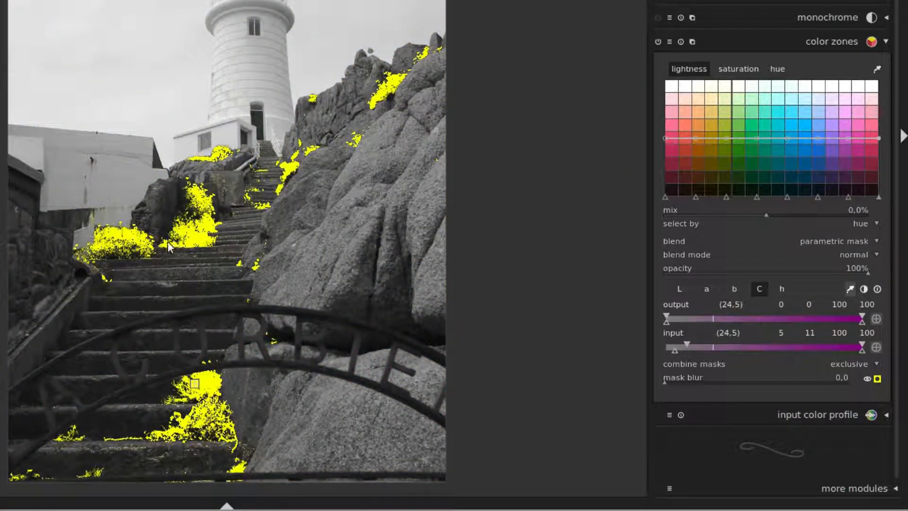
scroll(210, 399, "up", 3)
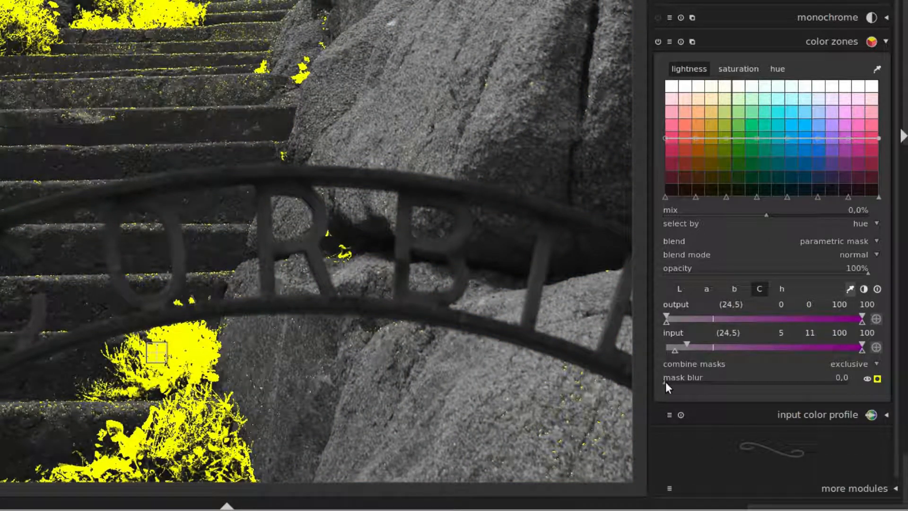
left_click_drag(664, 383, 672, 382)
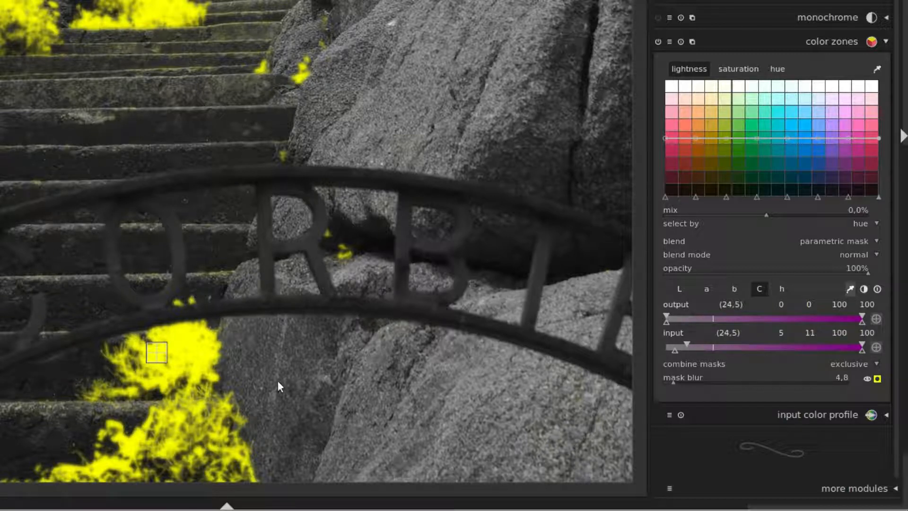
Turn off the mask's color picker and yellow overlay and switch color zones to its hue curve
left_click_drag(303, 406, 334, 221)
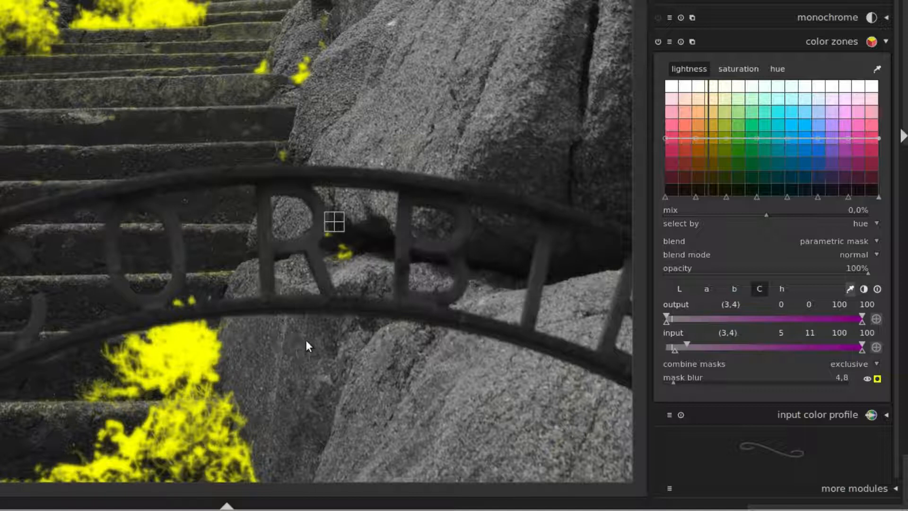
left_click(850, 289)
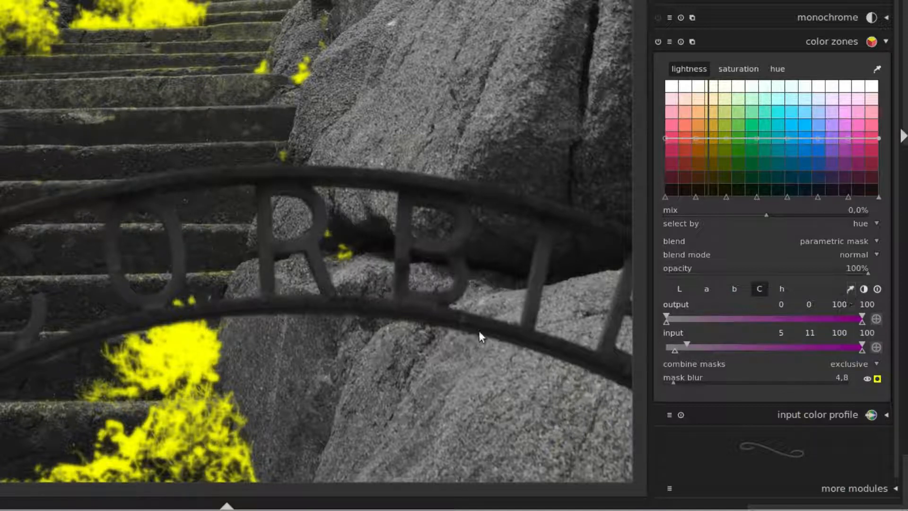
left_click_drag(292, 410, 344, 134)
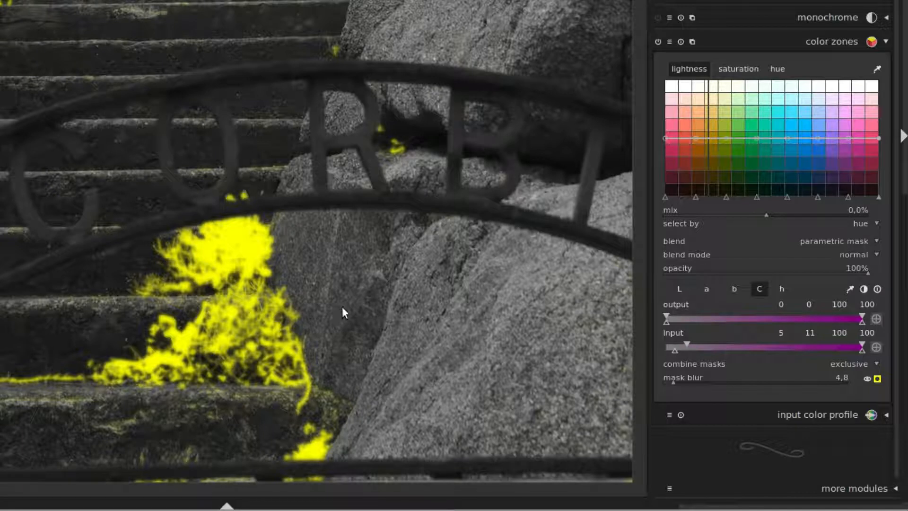
left_click(878, 378)
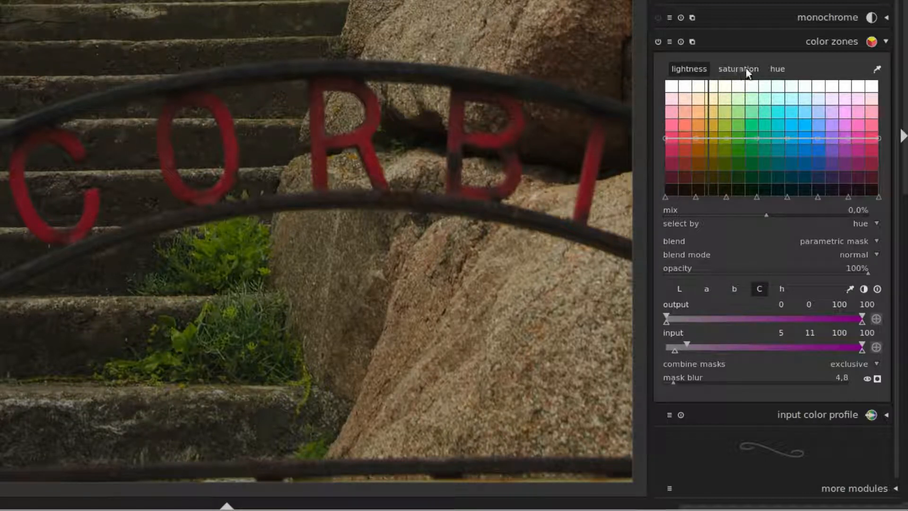
left_click(777, 69)
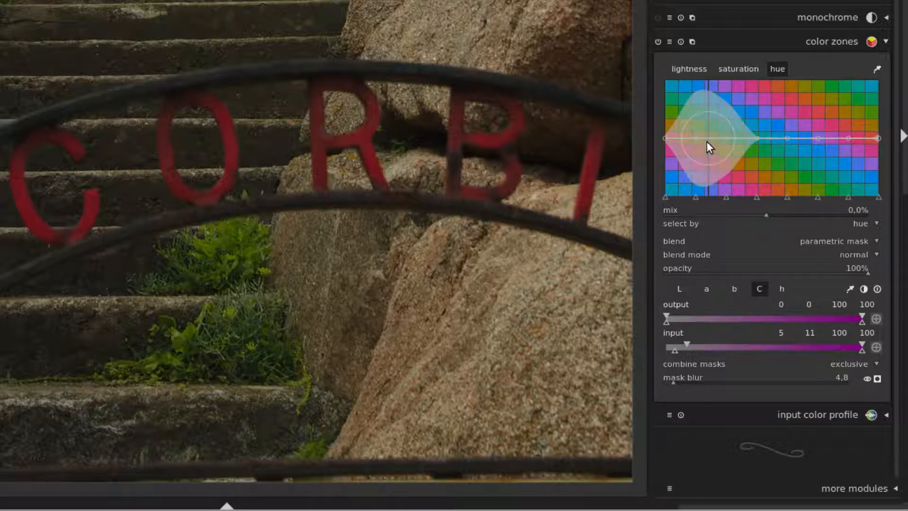
Try shifting the green plants toward orange by moving a hue curve node and pulling the curve down with a smaller radius of influence
mouse_move(694, 137)
left_mouse_down()
mouse_move(695, 127)
mouse_move(696, 152)
mouse_move(696, 138)
left_mouse_up()
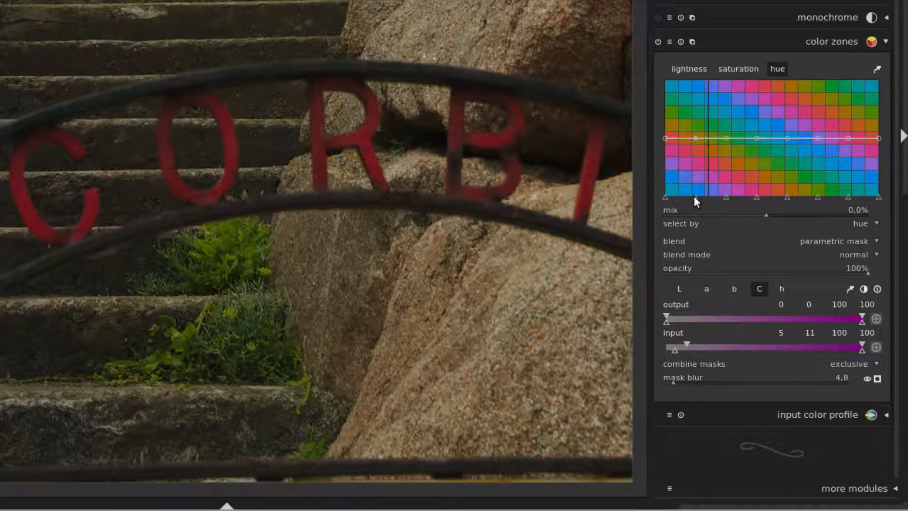
left_click_drag(694, 197, 706, 196)
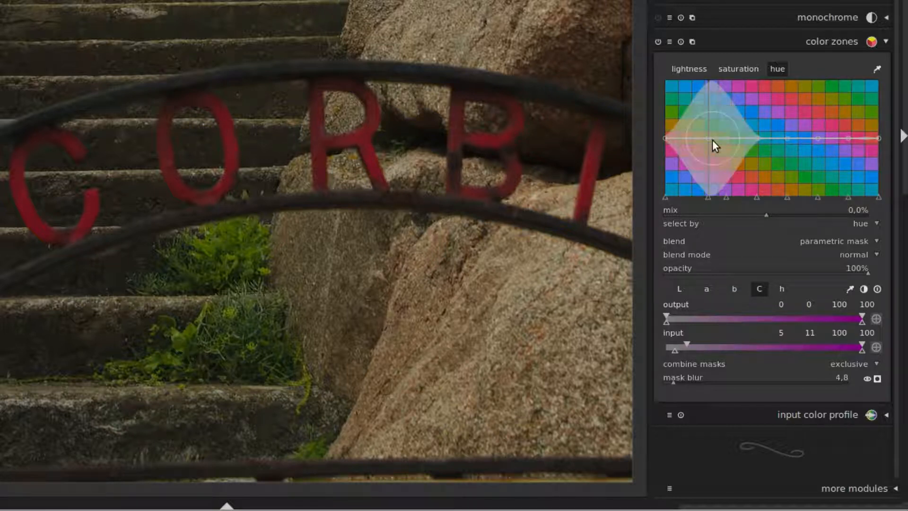
scroll(709, 138, "down", 5)
scroll(708, 138, "up", 2)
left_click_drag(709, 138, 707, 182)
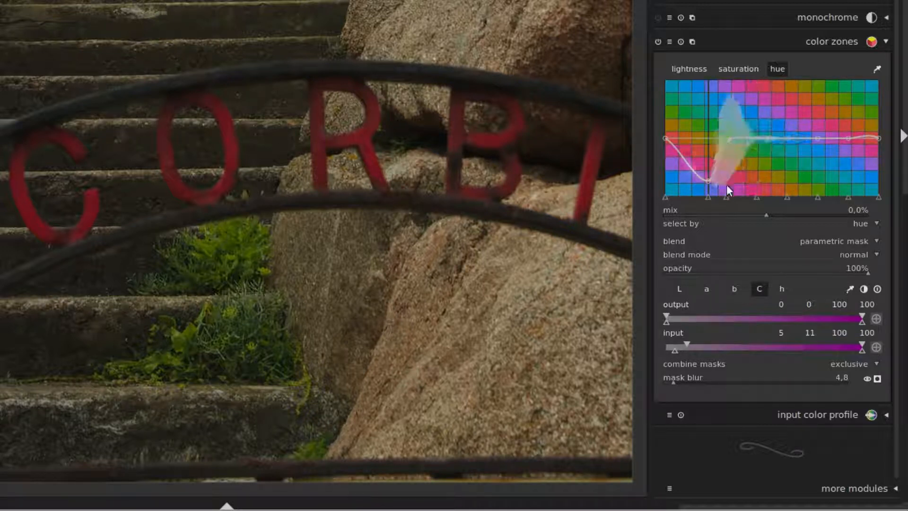
left_click_drag(708, 182, 731, 167)
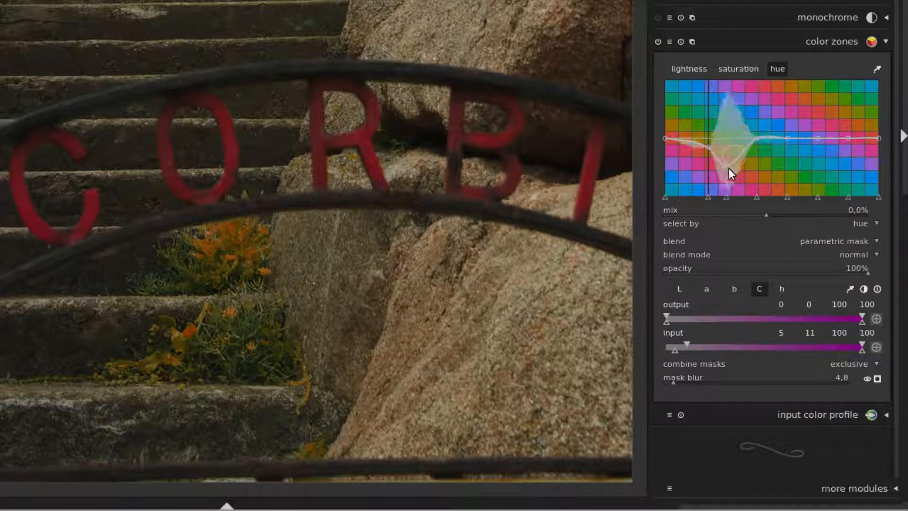
left_click_drag(728, 166, 706, 139)
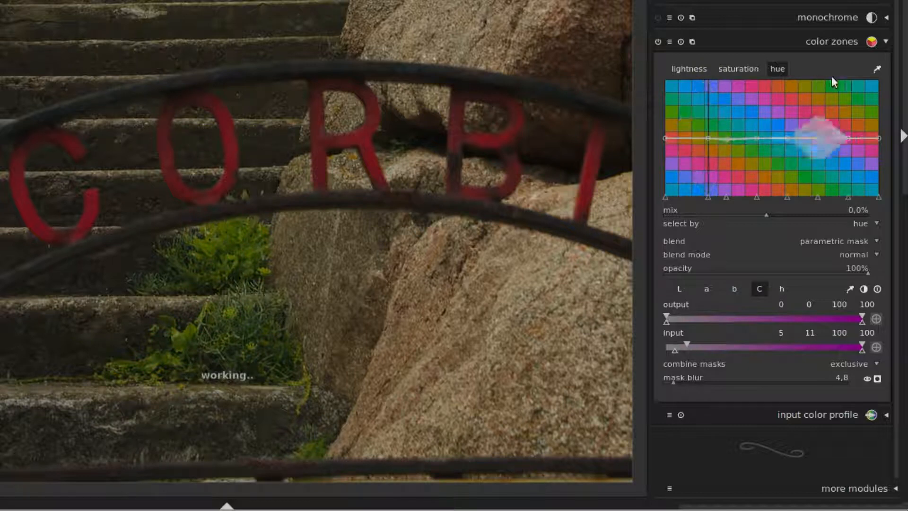
Activate color zones' color picker and lower the hue curve slightly at the yellow-green node to make the plants more yellow
left_click(877, 69)
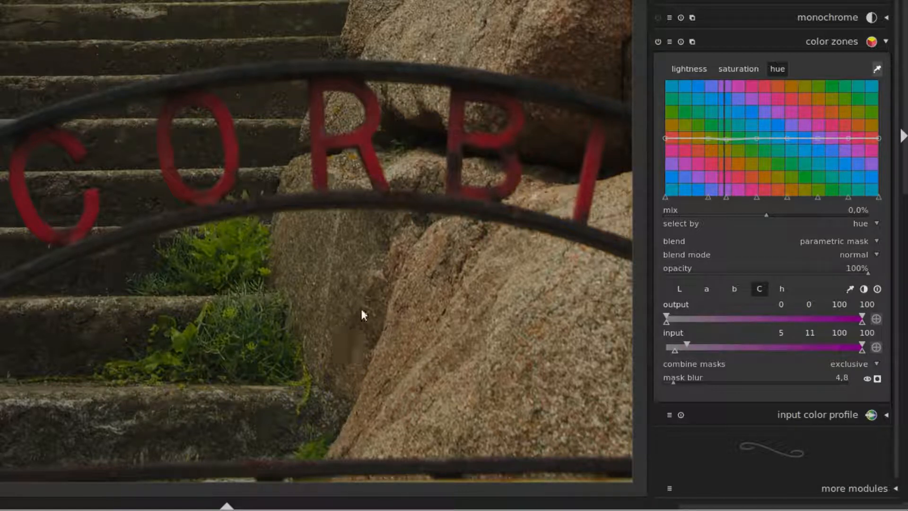
mouse_move(708, 197)
left_mouse_down()
mouse_move(695, 196)
mouse_move(728, 195)
mouse_move(718, 181)
left_mouse_up()
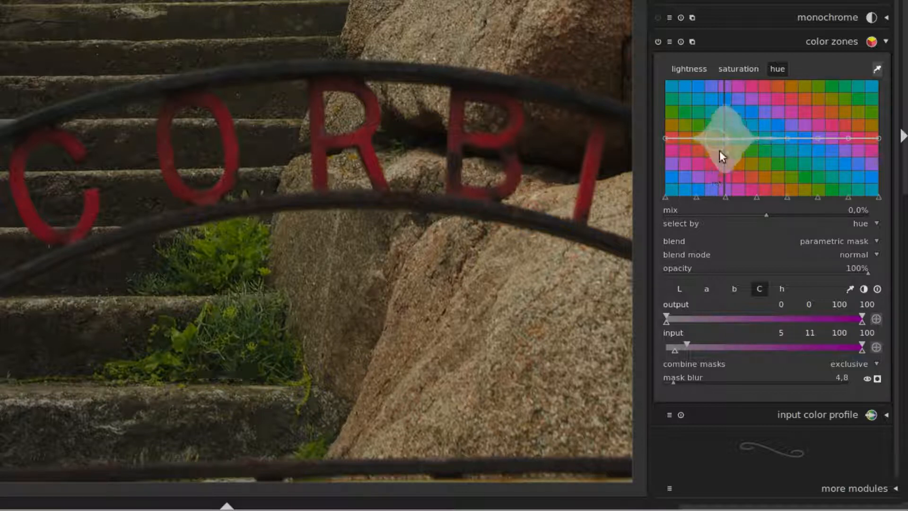
left_click_drag(725, 140, 725, 149)
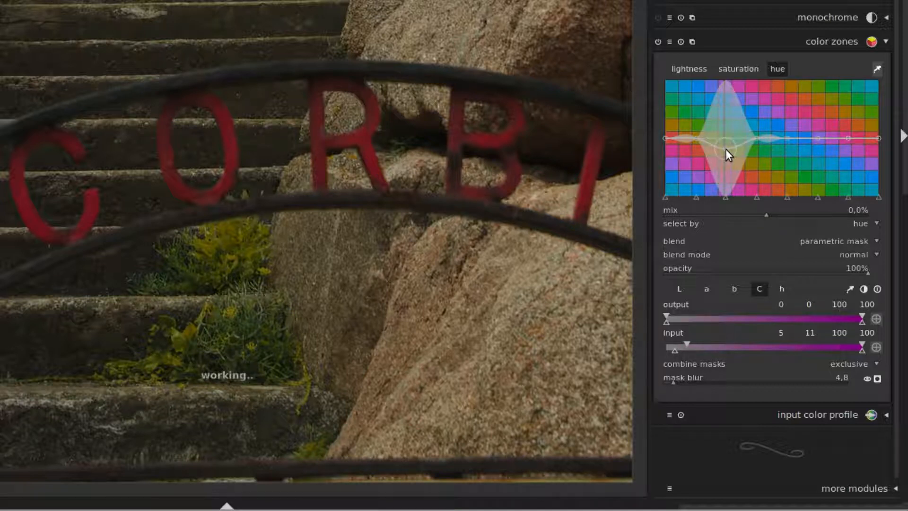
Lower the saturation and lightness curves at the same yellow-green node to mute and darken the plants
left_click(736, 70)
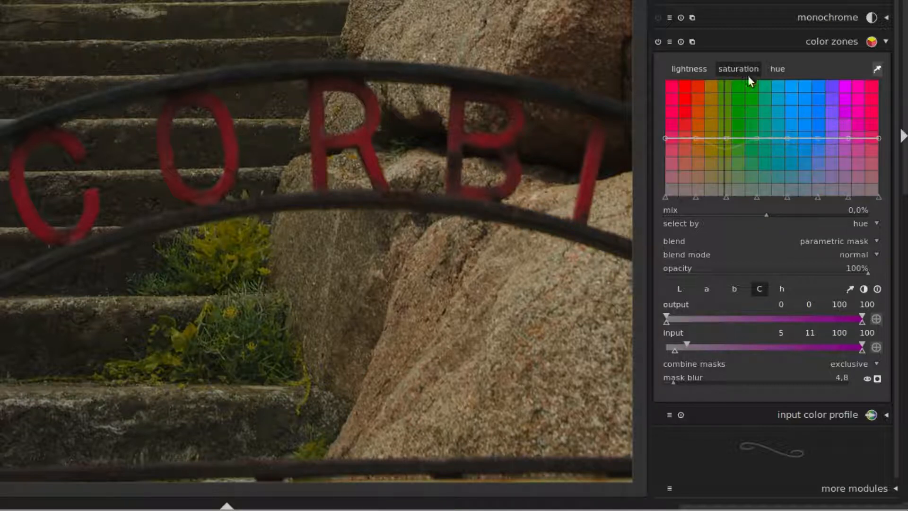
left_click_drag(725, 139, 725, 152)
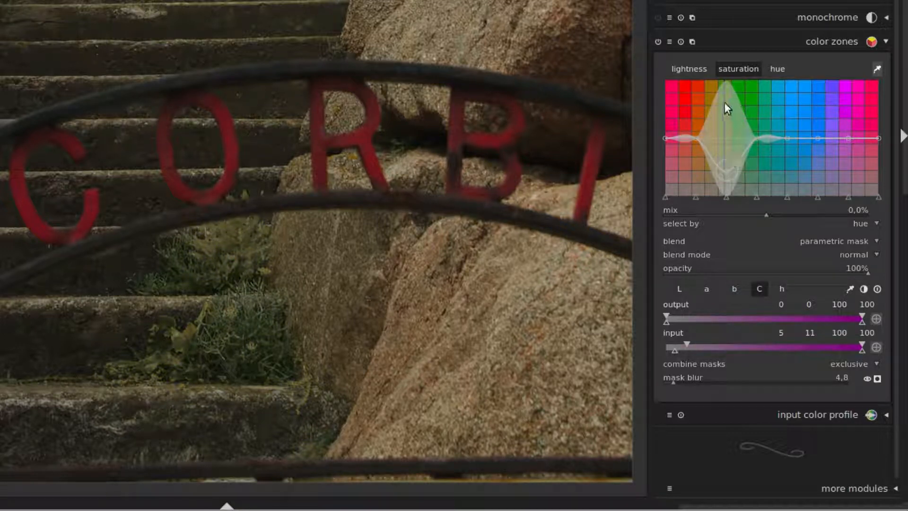
left_click(694, 71)
left_click_drag(723, 138, 725, 146)
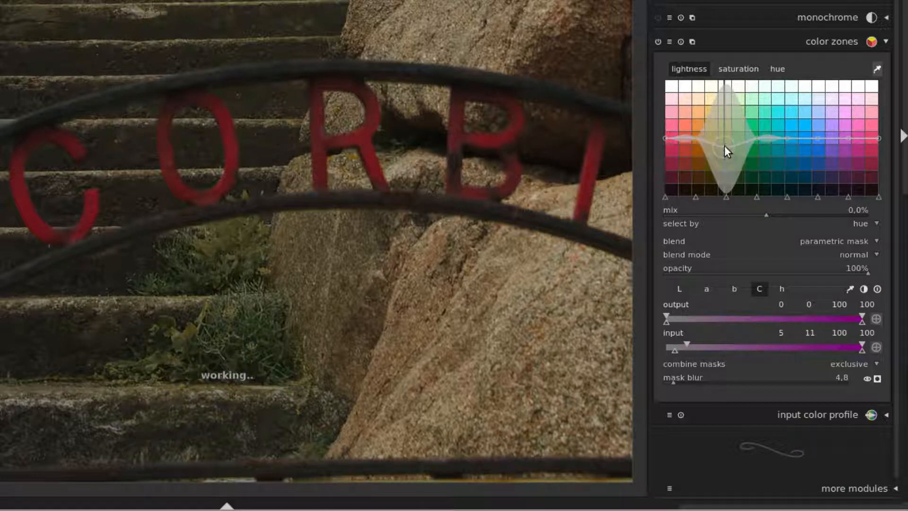
left_click_drag(726, 145, 725, 143)
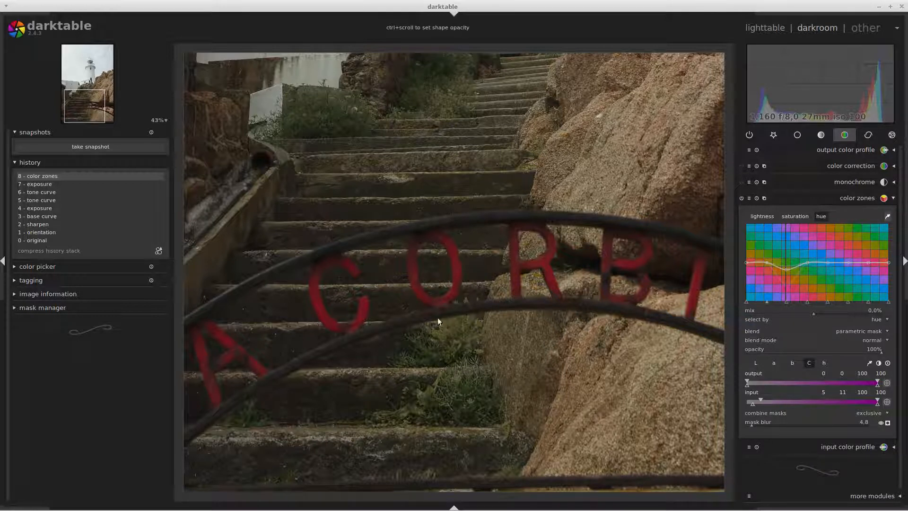
Turn off color zones' color picker and set its blend to drawn & parametric mask
left_click(530, 269)
left_click(887, 216)
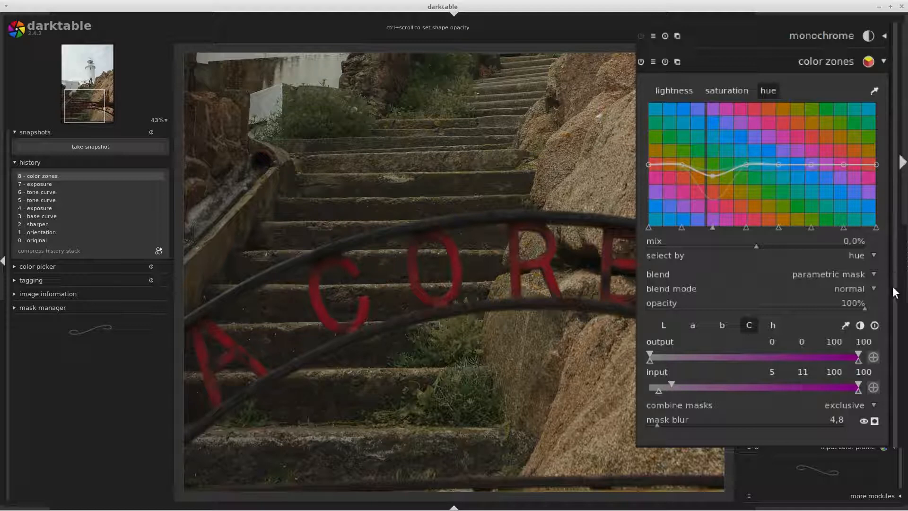
left_click(823, 274)
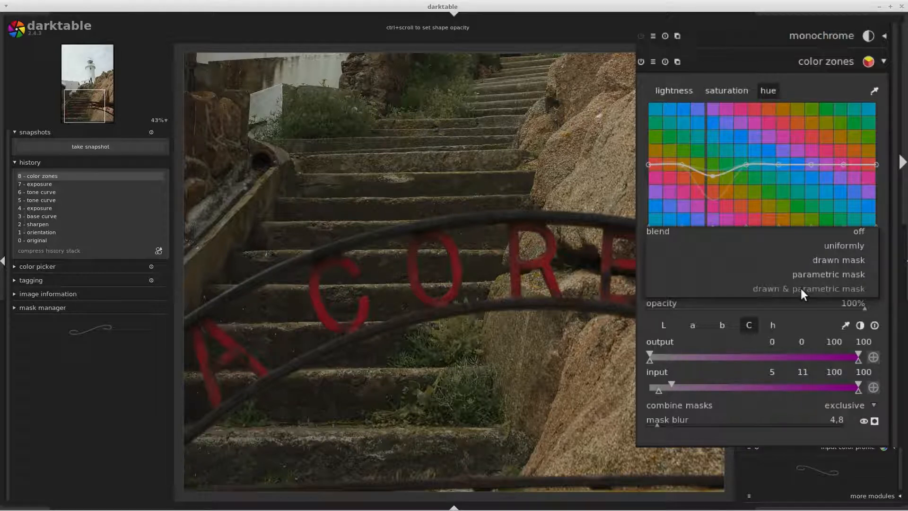
left_click(801, 288)
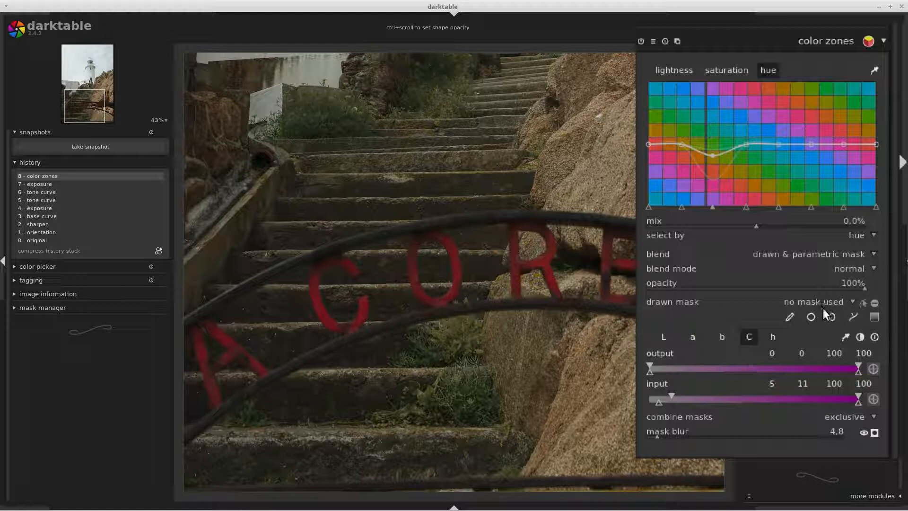
Draw a closed path mask around the plants on the steps below the letters O and R, and hide its outline
left_click(853, 317)
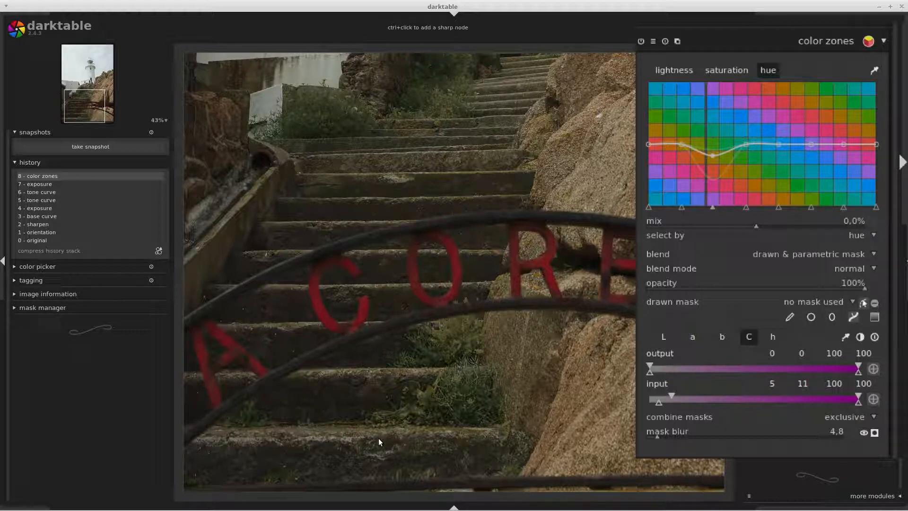
left_click(358, 420)
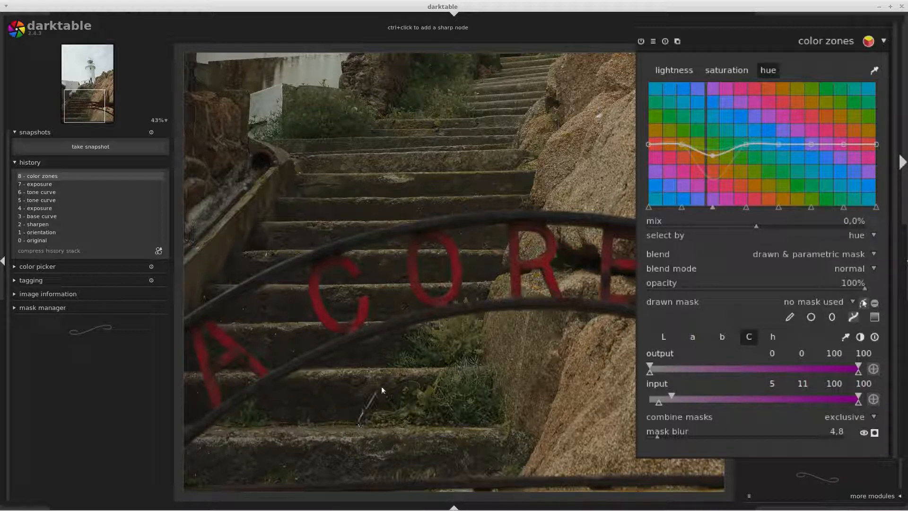
left_click(382, 362)
left_click(405, 316)
left_click(457, 288)
left_click(496, 303)
left_click(498, 355)
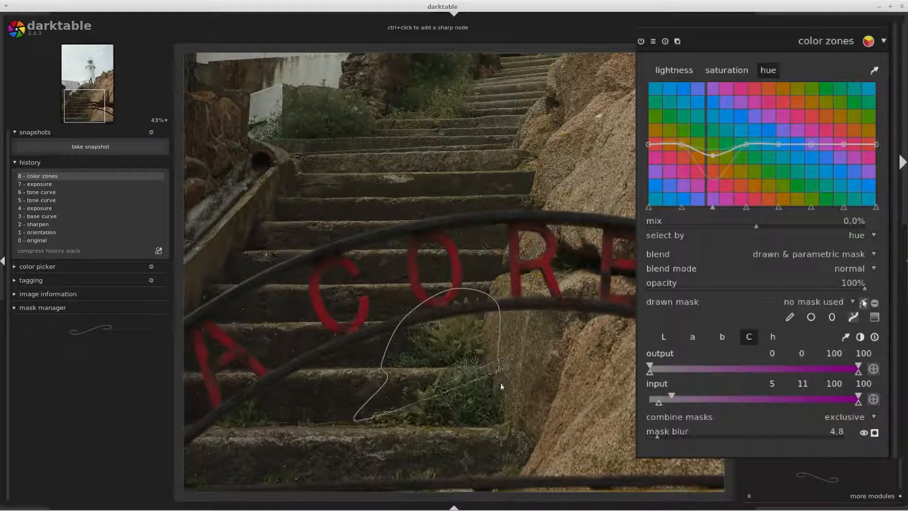
left_click(511, 429)
right_click(452, 431)
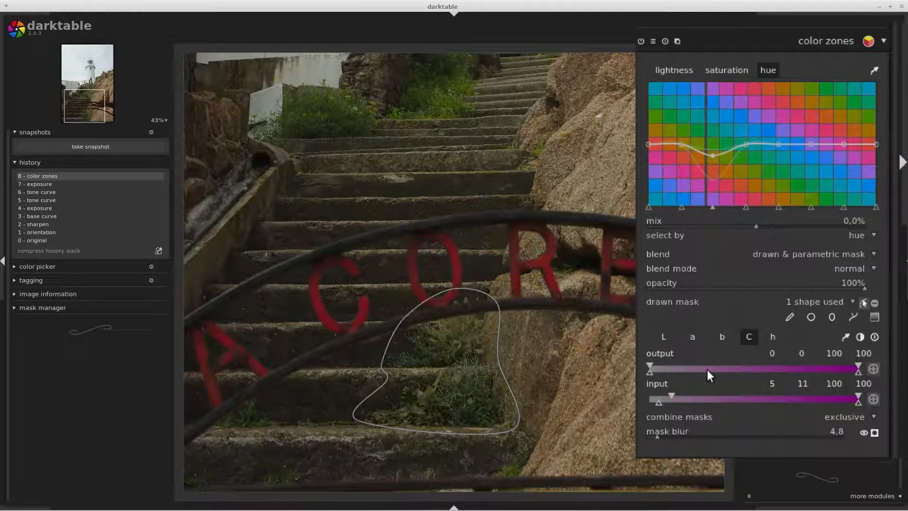
left_click(864, 302)
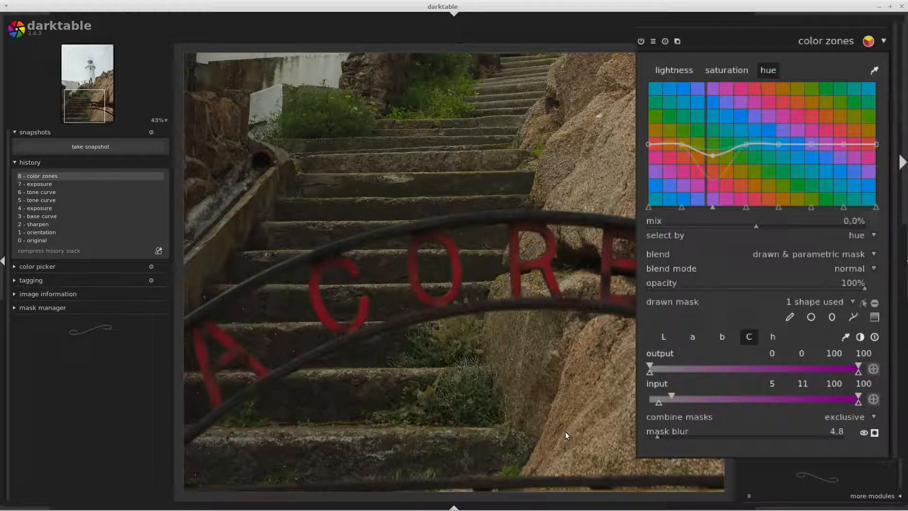
scroll(565, 431, "down", 3)
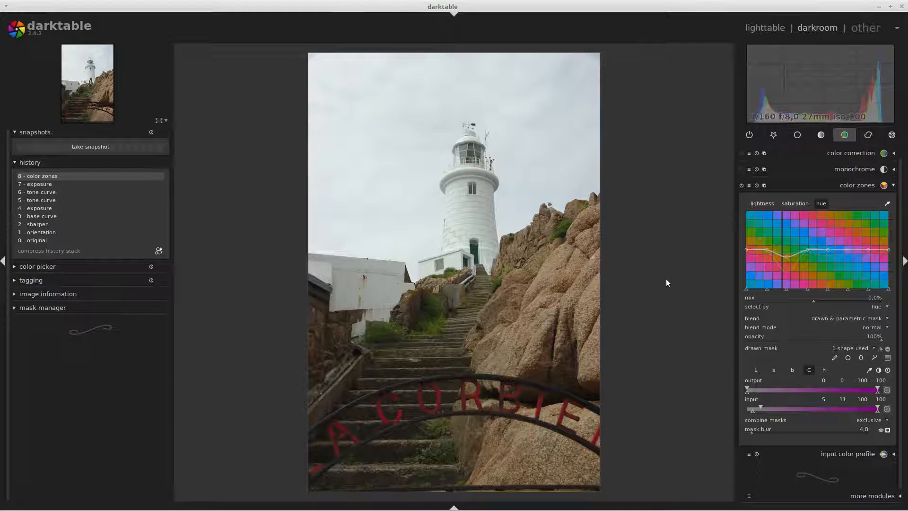